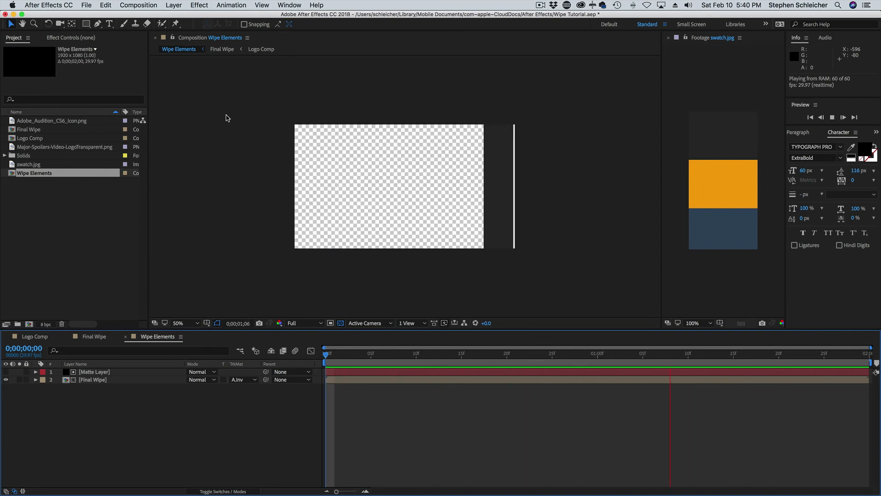
Stop the preview, duplicate the Final Wipe composition in the project, and rename the copy Lower Third.
key(space)
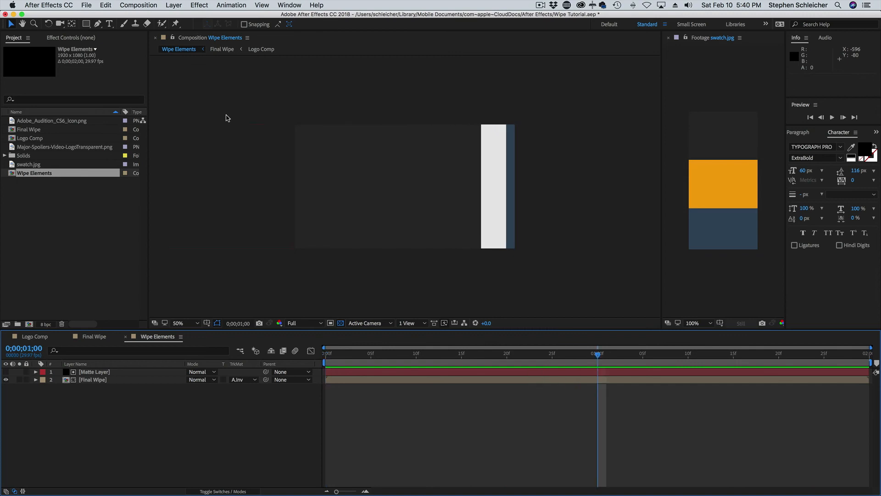
click(58, 221)
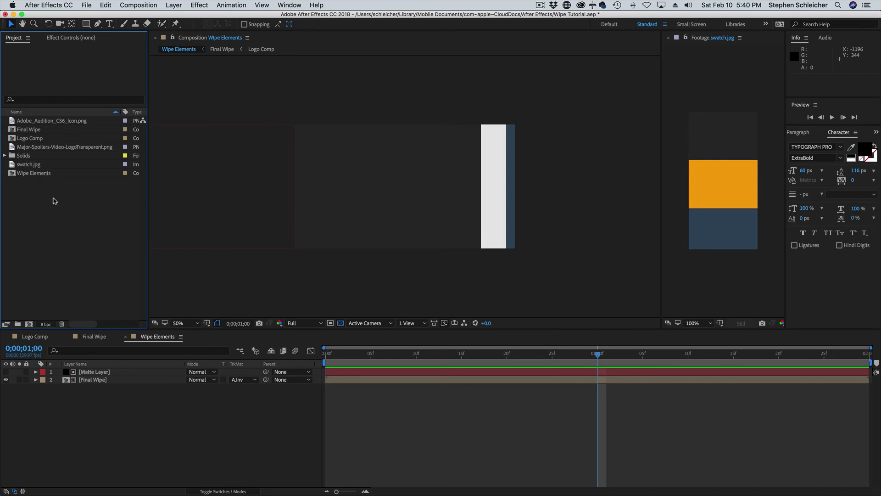
click(29, 131)
double_click(20, 132)
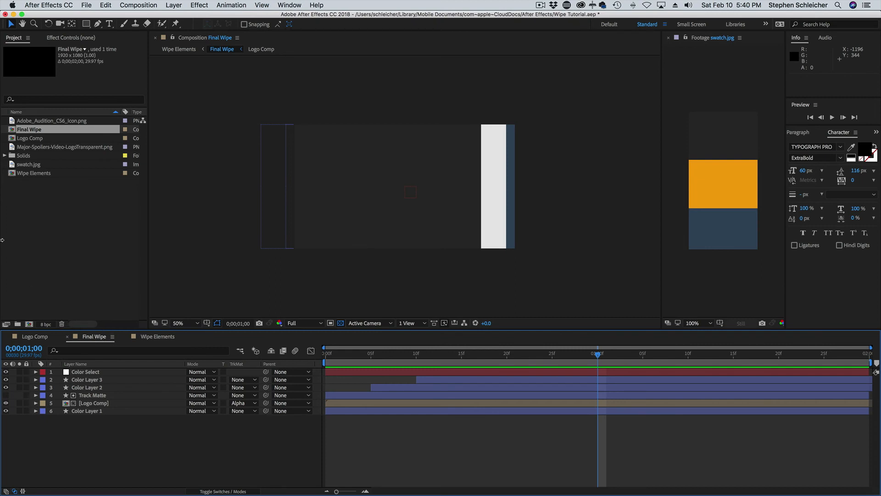
click(15, 132)
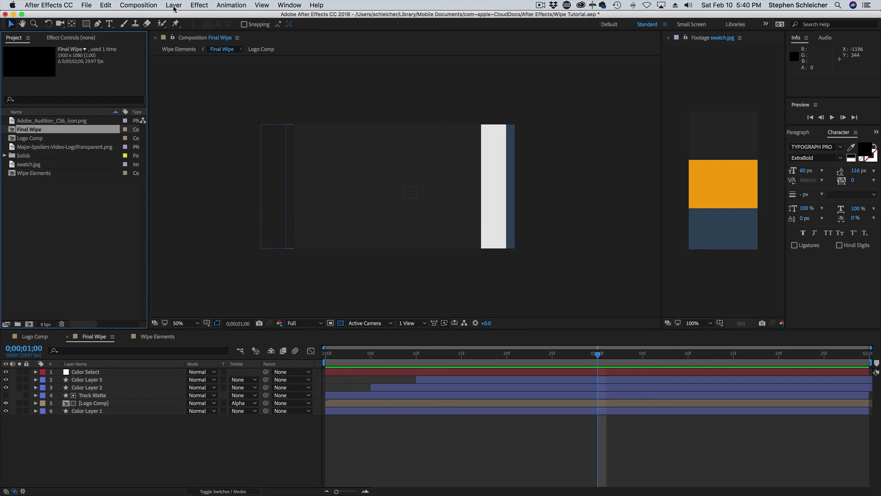
click(106, 5)
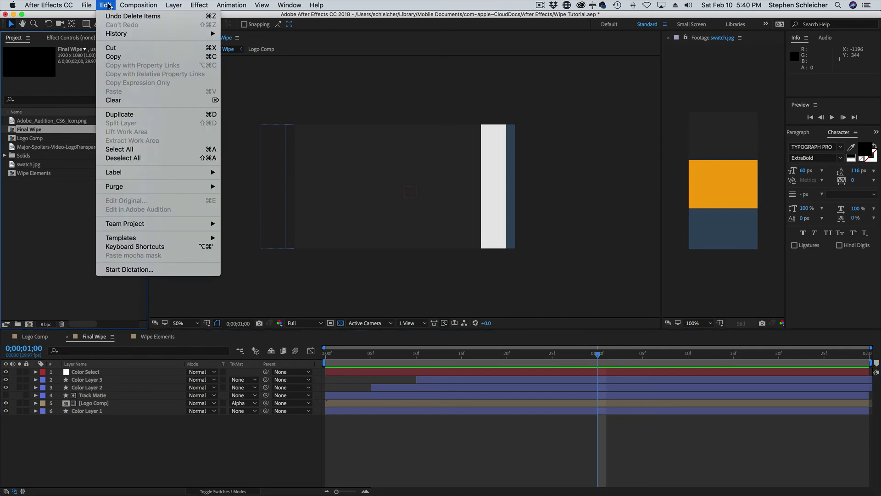
click(131, 114)
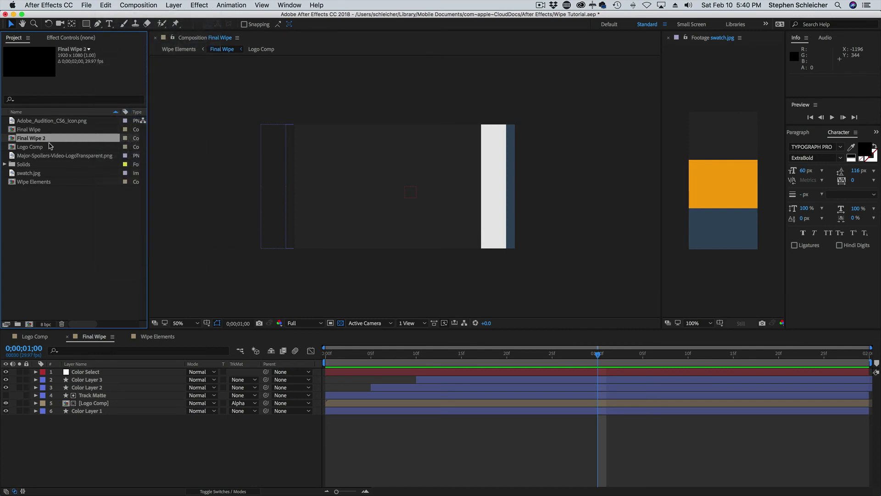
key(Return)
text(Lower Third)
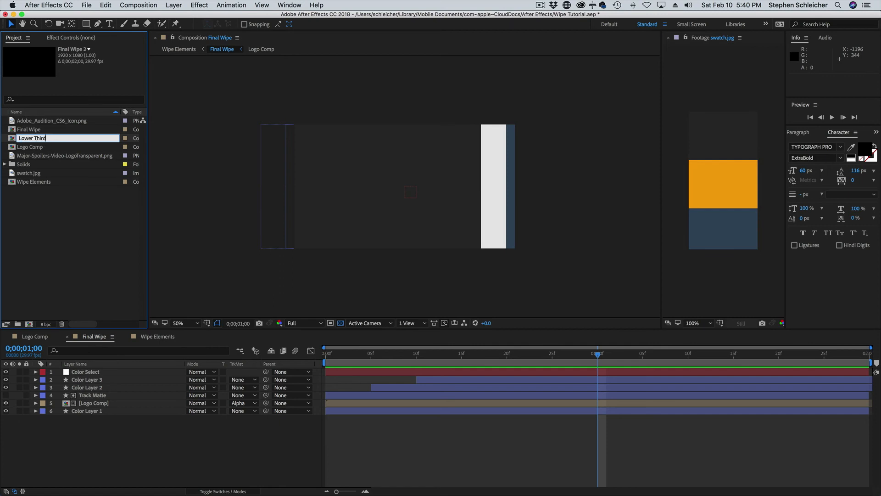
key(Return)
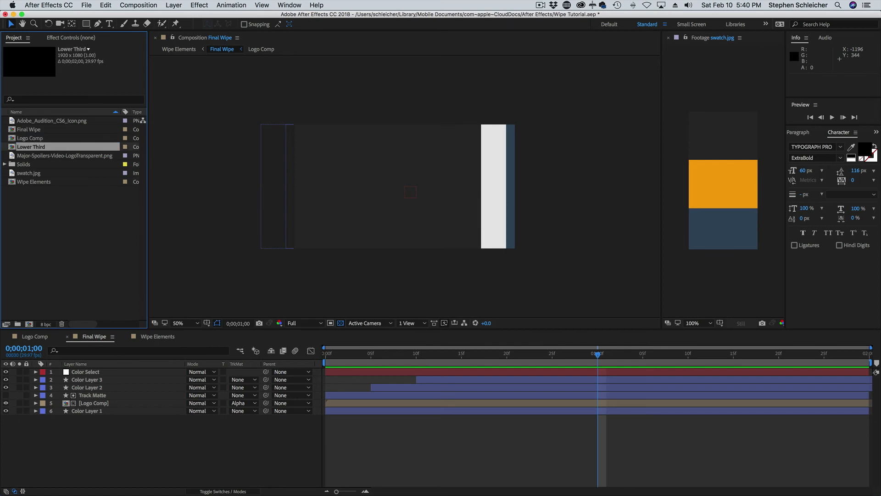
Open the Lower Third composition and close the Logo Comp, Final Wipe and Wipe Elements timelines.
double_click(14, 147)
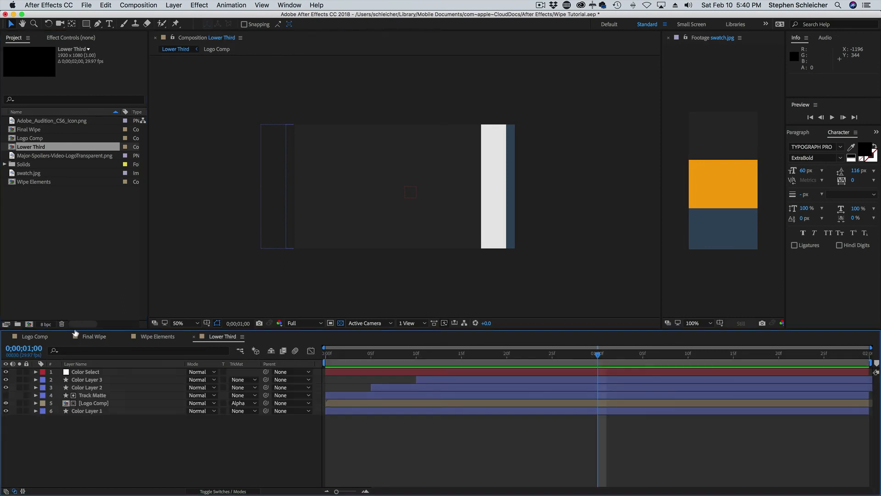
click(7, 338)
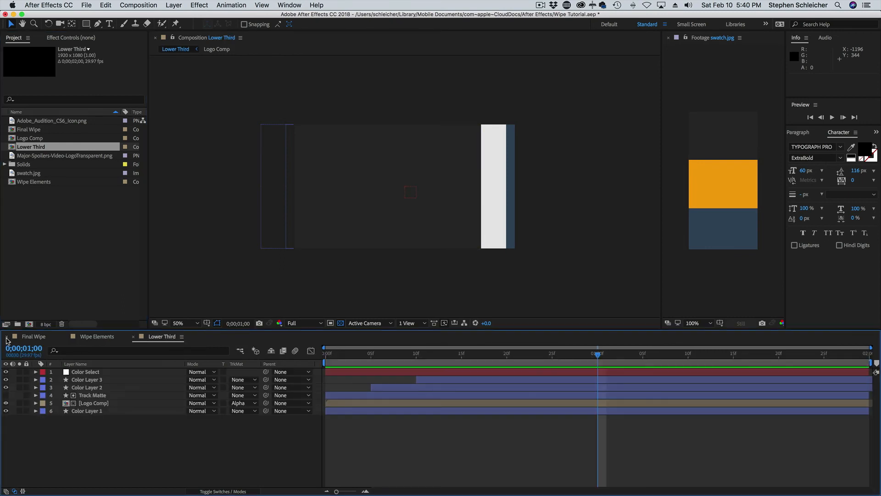
click(7, 339)
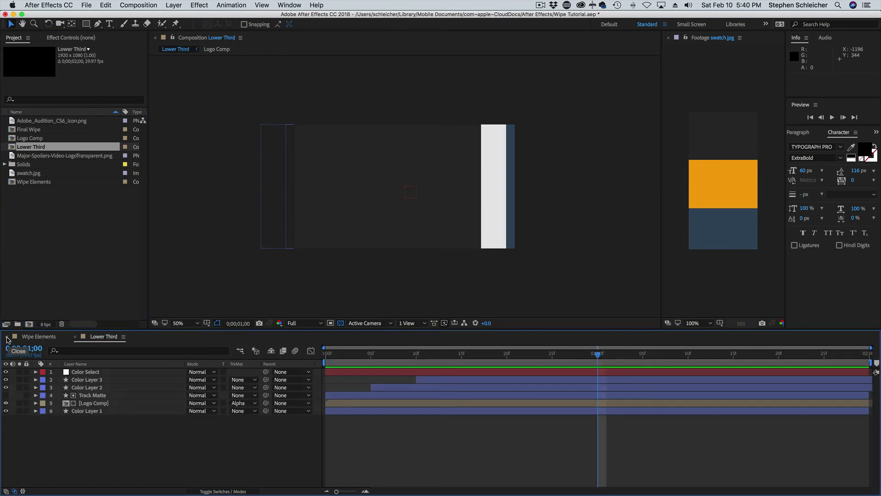
click(7, 339)
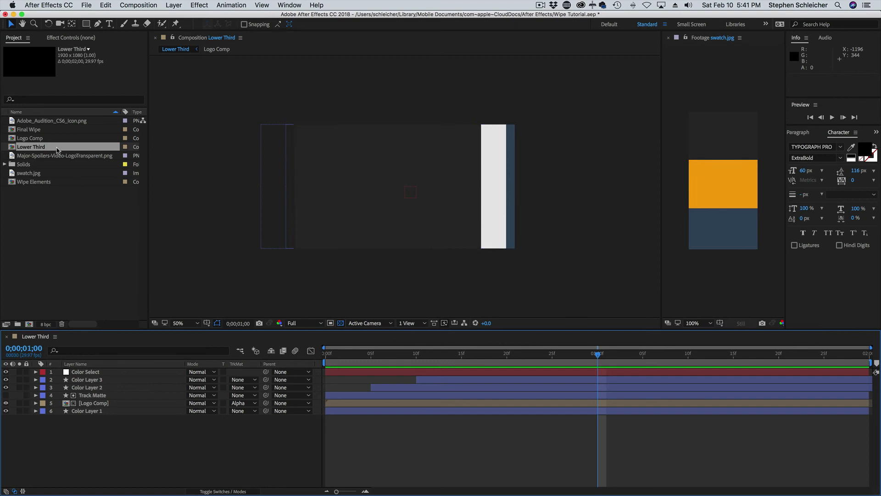
Set the Lower Third composition's duration to 10 seconds in its composition settings.
click(15, 149)
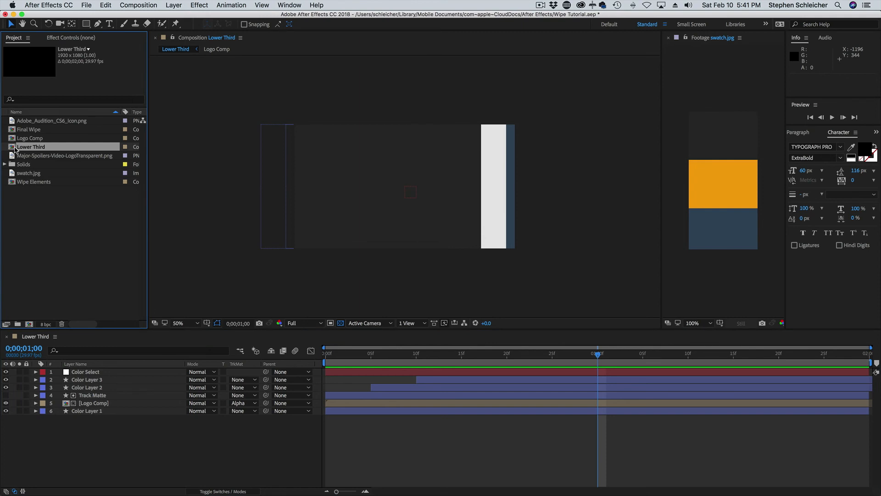
click(133, 5)
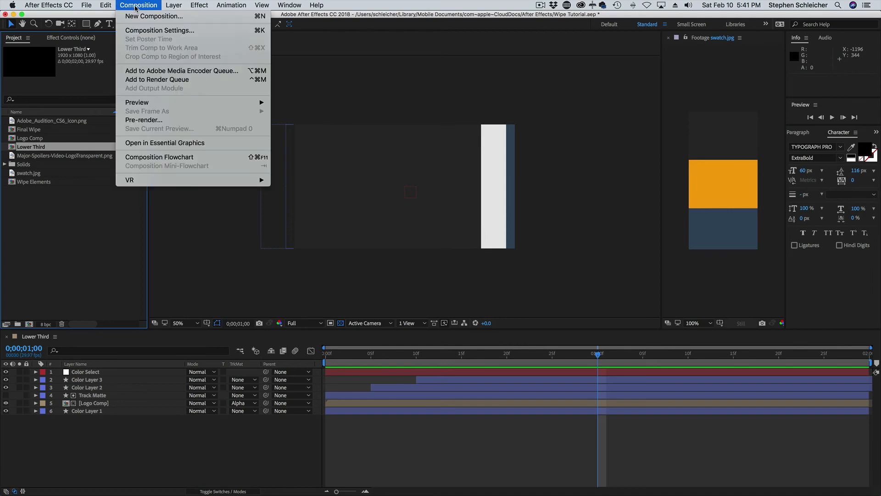
click(150, 29)
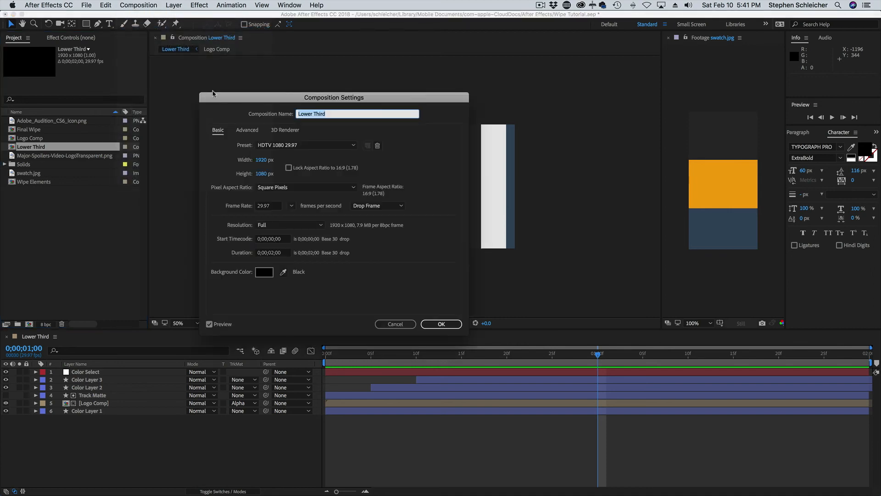
click(283, 253)
text(10.)
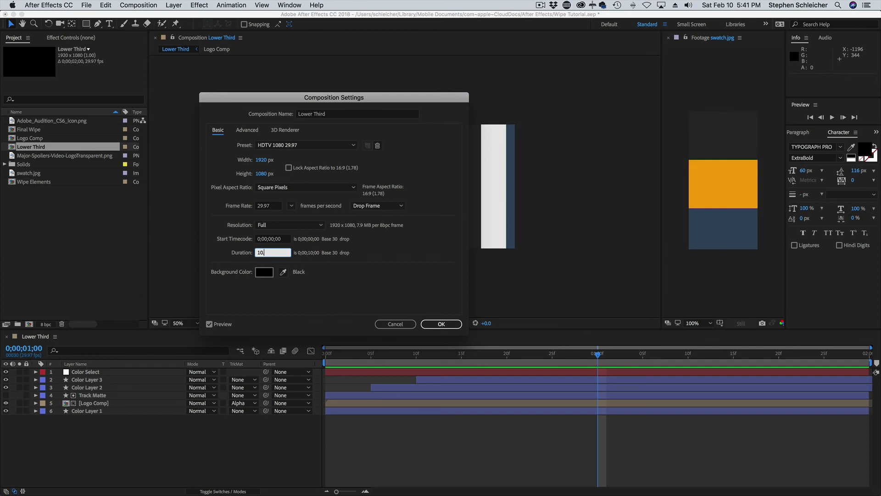
key(Return)
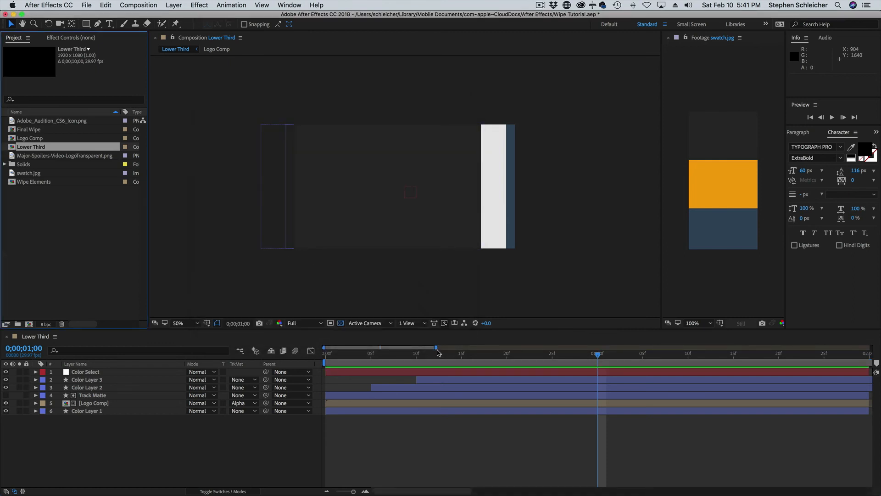
Expand the timeline to show the full 10 seconds and place the playhead on the last frame, 0;00;09;29.
drag(438, 354, 876, 363)
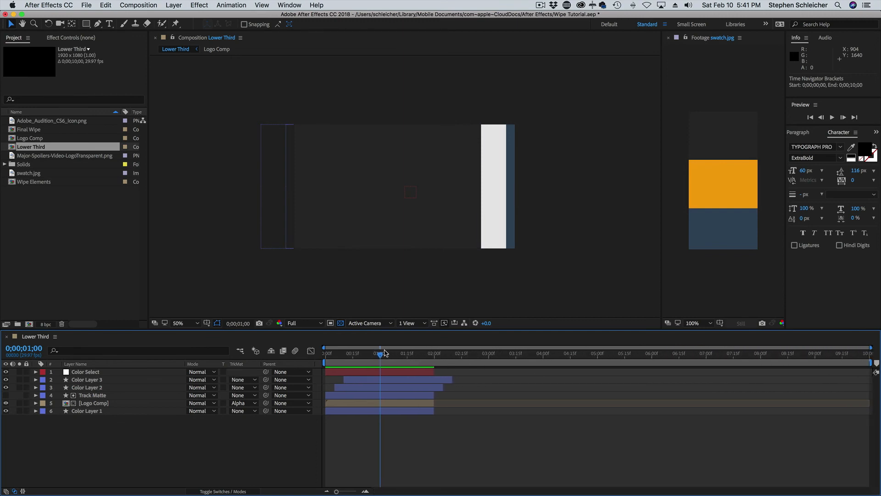
drag(386, 357, 867, 359)
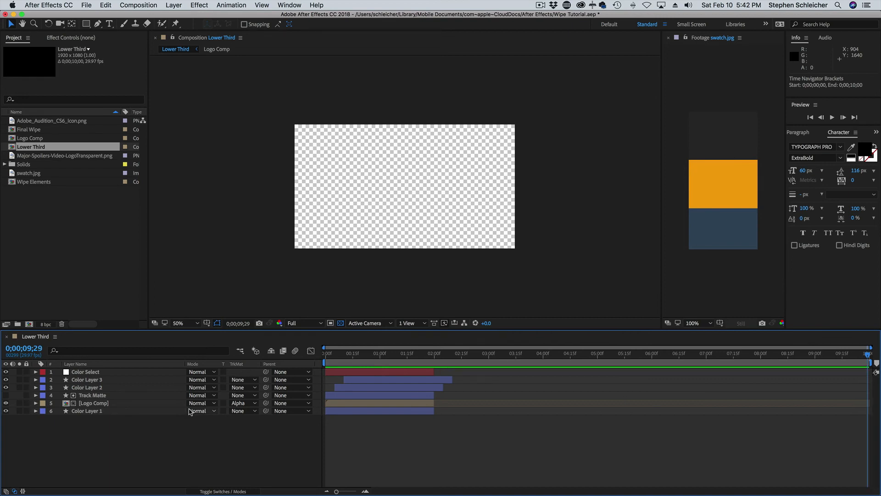
click(90, 374)
shift+click(84, 411)
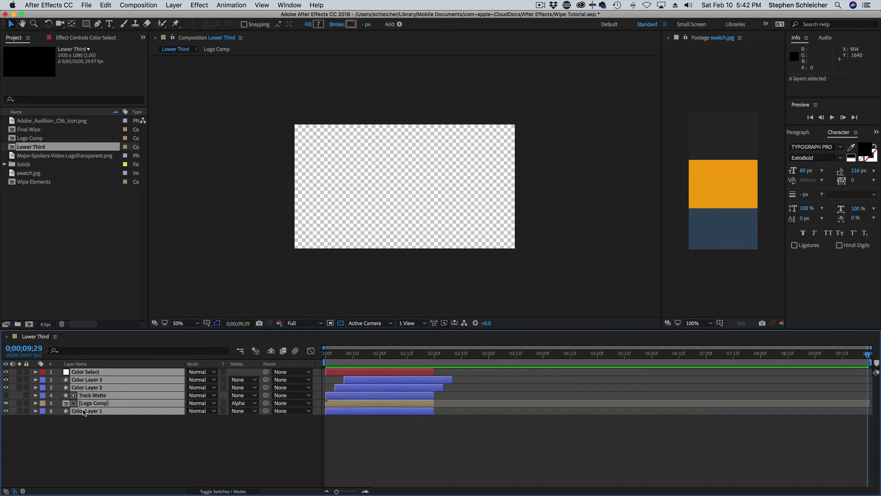
click(84, 432)
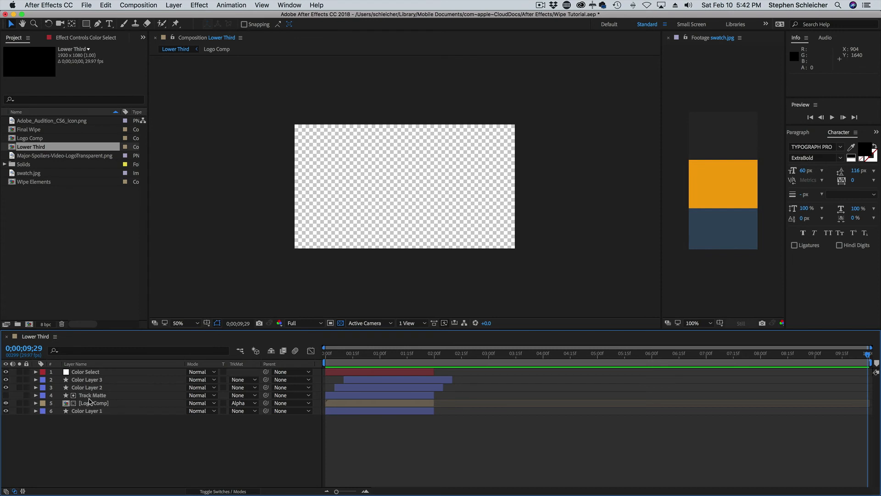
Delete the Track Matte layer and set the Logo Comp layer to No Track Matte.
click(90, 398)
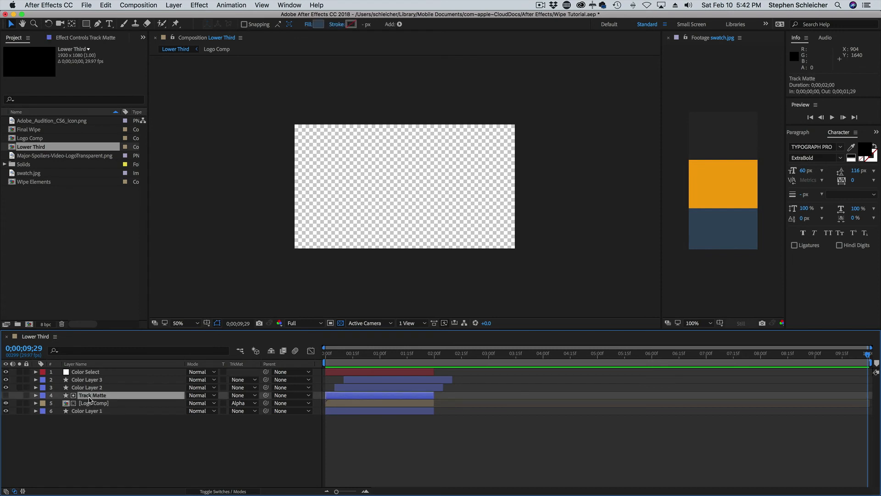
key(Delete)
click(90, 398)
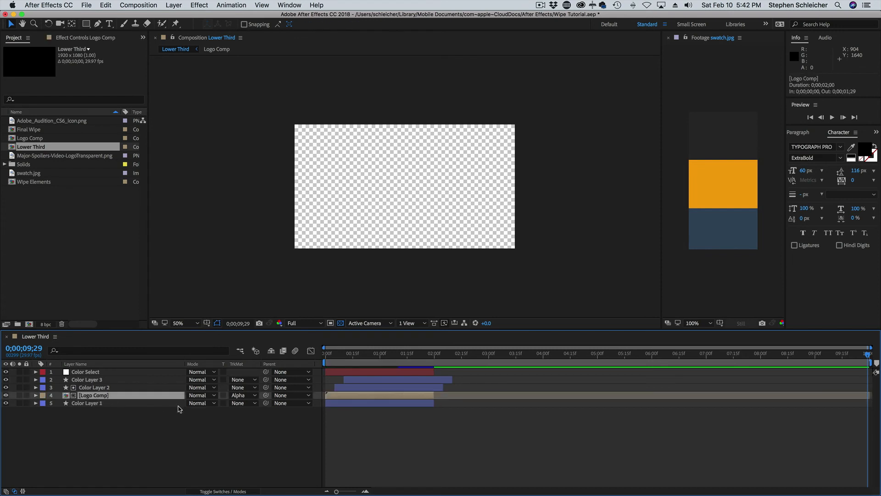
click(249, 396)
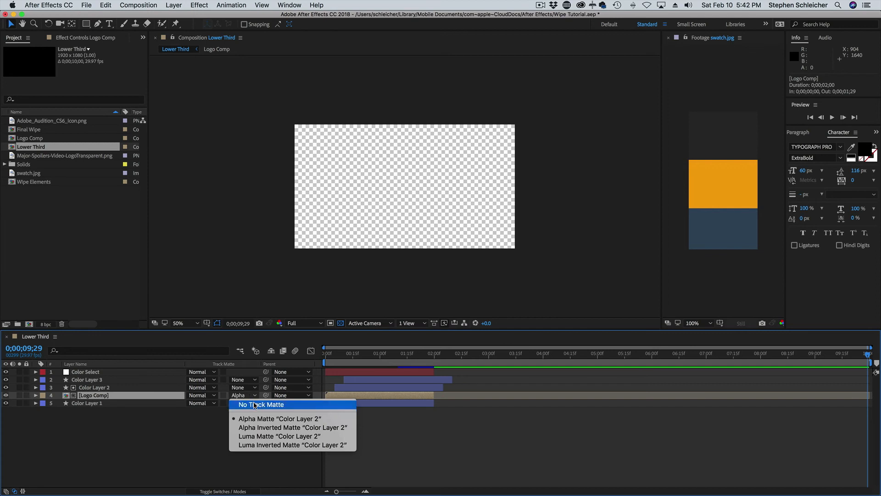
click(255, 405)
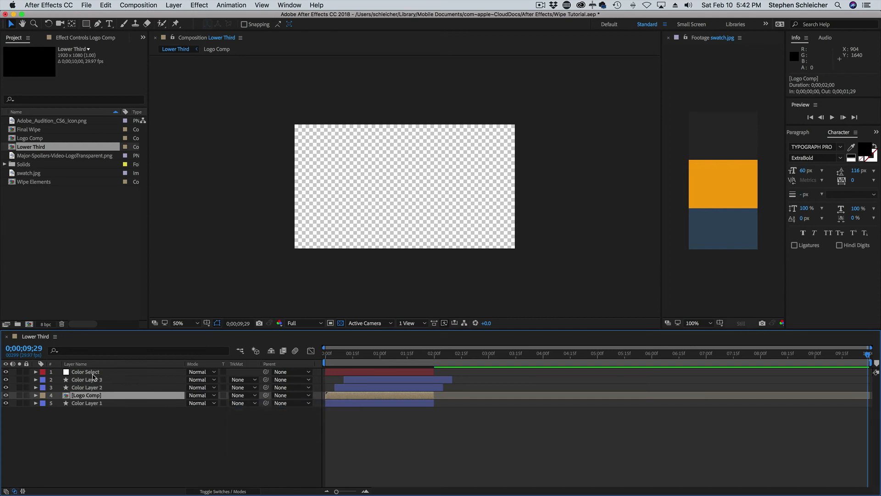
Extend the out points of all layers to the playhead at the composition's end, and return the playhead to the first frame.
key(super+a)
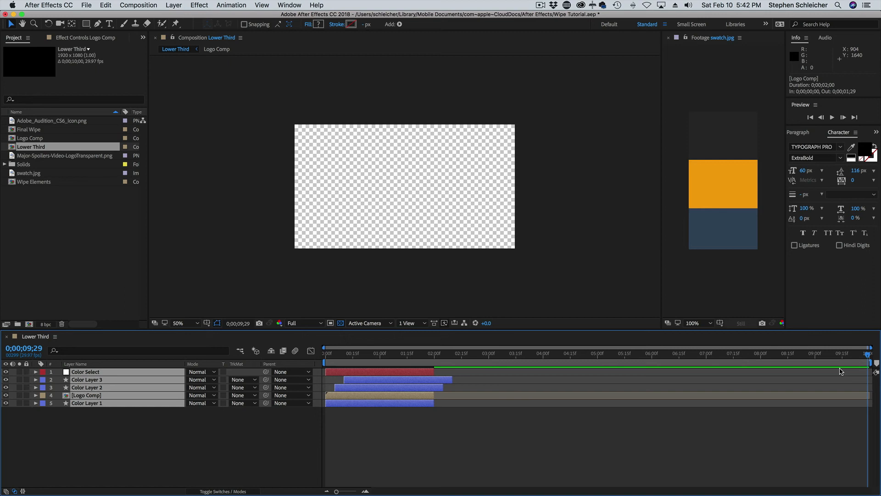
key(alt+])
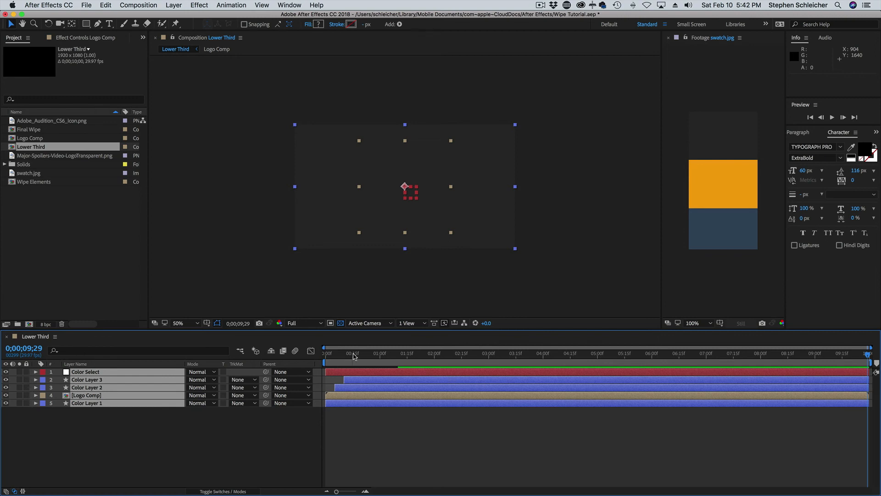
drag(355, 357, 312, 355)
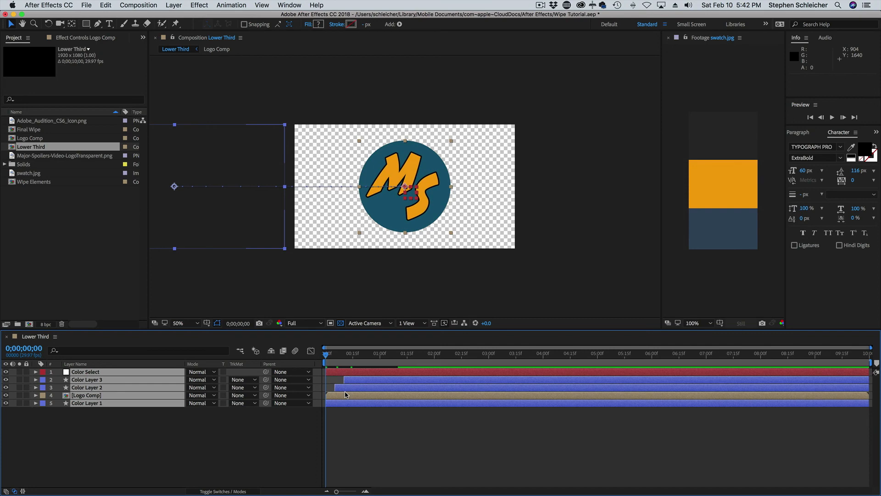
click(143, 423)
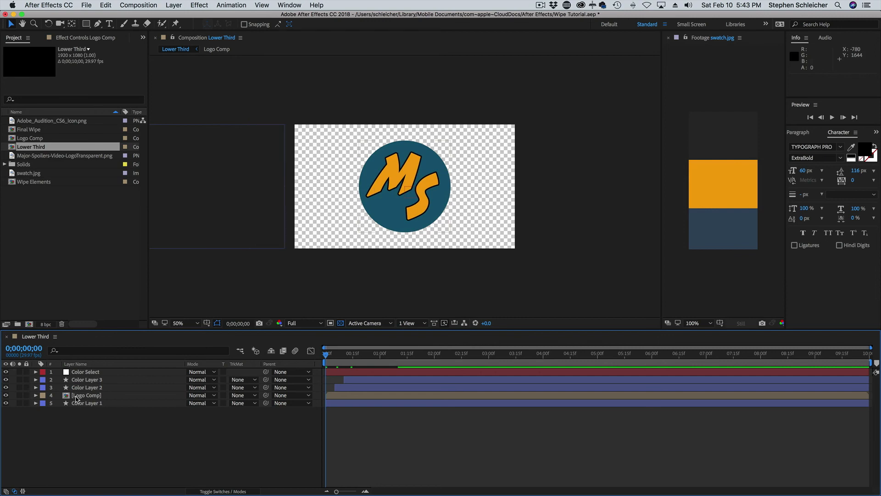
Move the Logo Comp layer to the top of the layer stack, above Color Select, and scrub through the opening animation.
click(76, 398)
drag(77, 397, 80, 370)
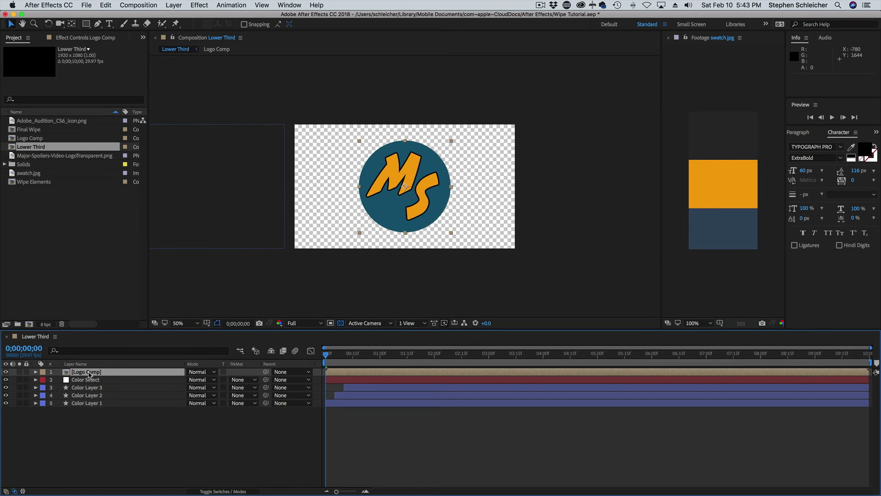
drag(326, 356, 374, 358)
Scale the Logo Comp layer down to 25%, and readjust its scale to 30%.
key(s)
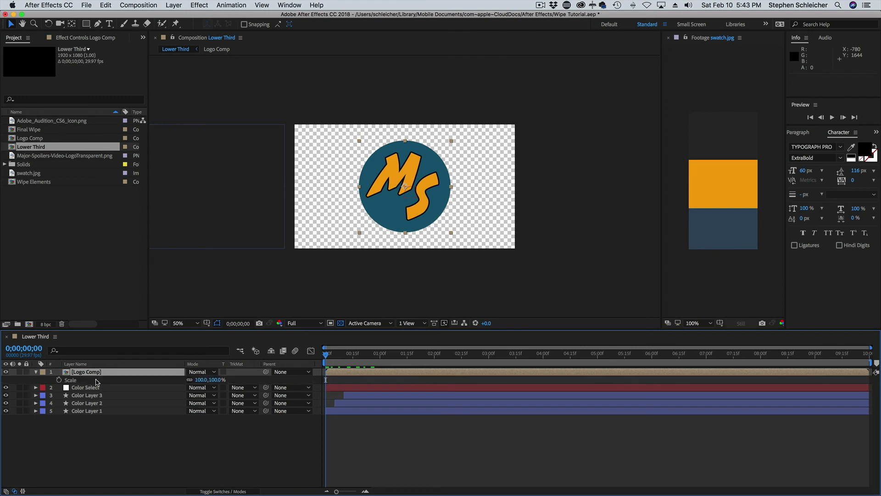
drag(203, 382, 201, 382)
click(201, 379)
text(25)
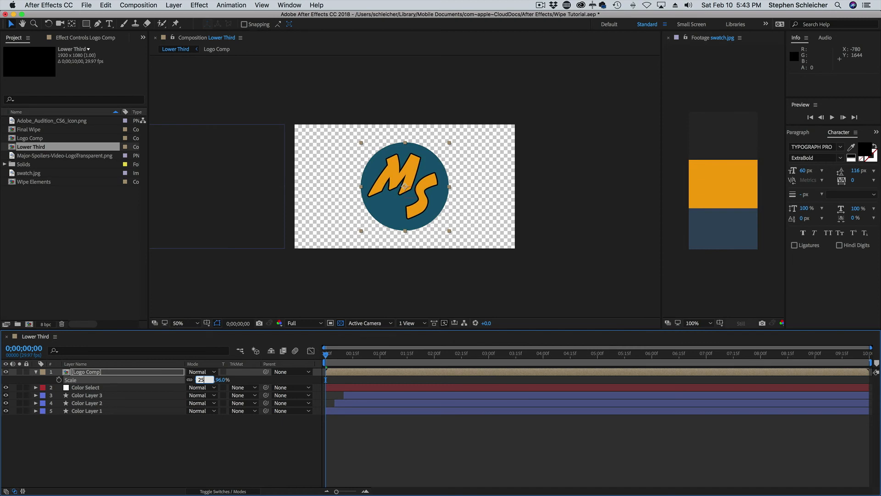
key(Return)
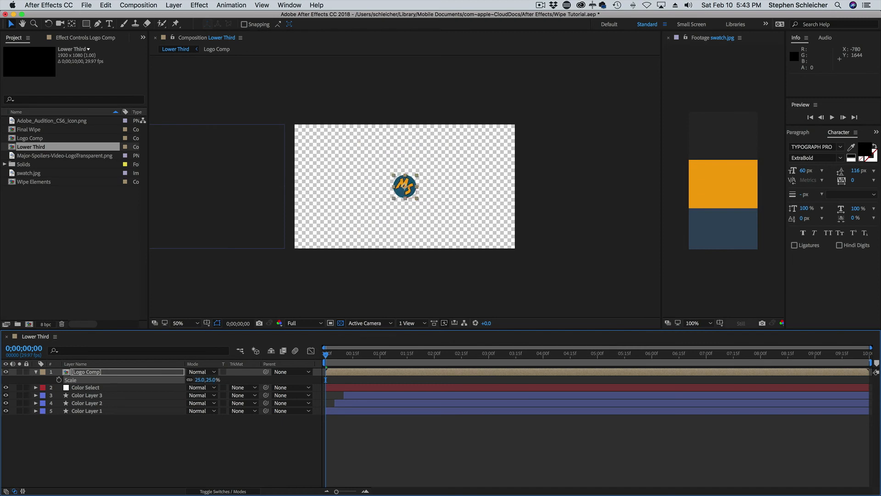
click(201, 380)
text(30)
key(Return)
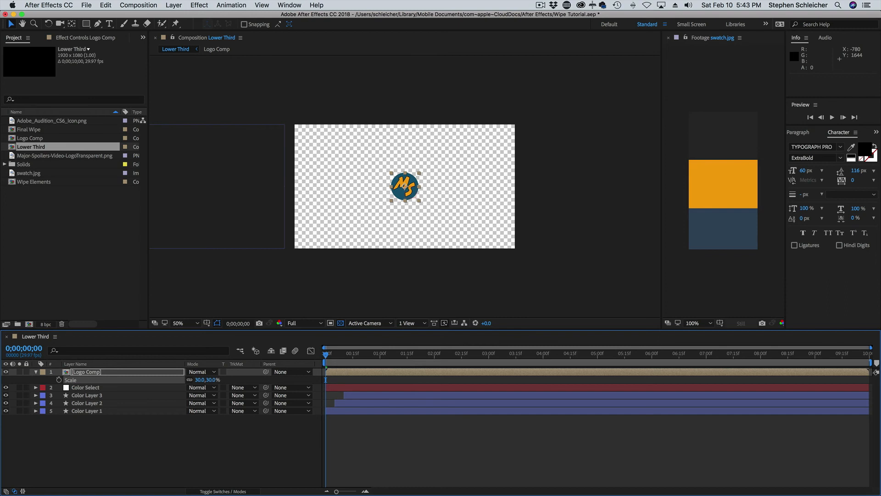
Turn on the Title/Action Safe guides and place the logo in the frame's lower-left corner at position 220, 904.
scroll(324, 251, up, 1)
scroll(324, 252, down, 1)
click(207, 323)
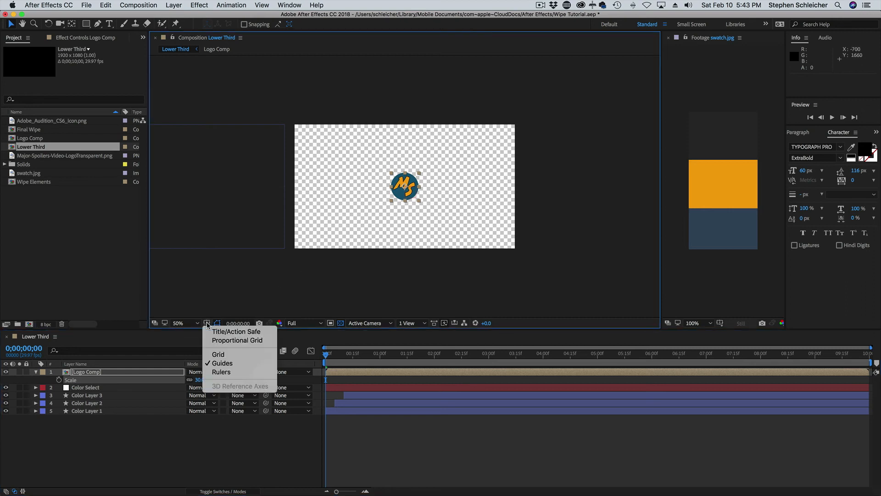
click(238, 334)
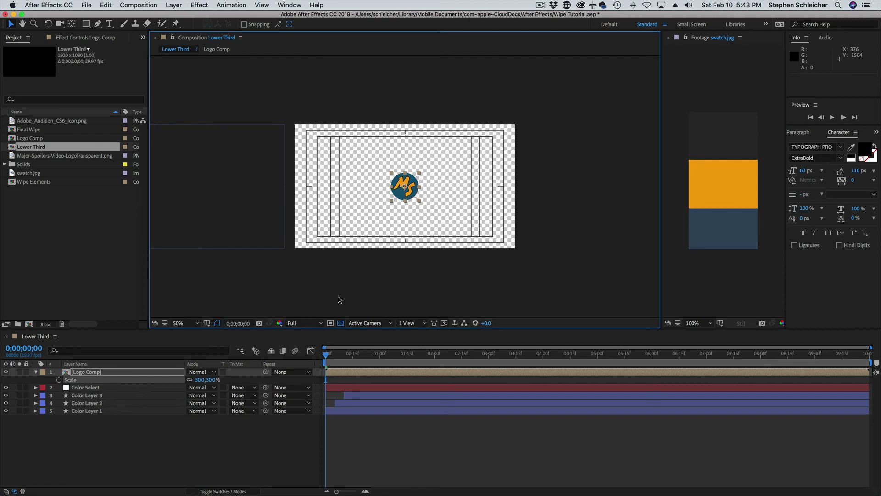
drag(400, 198, 315, 236)
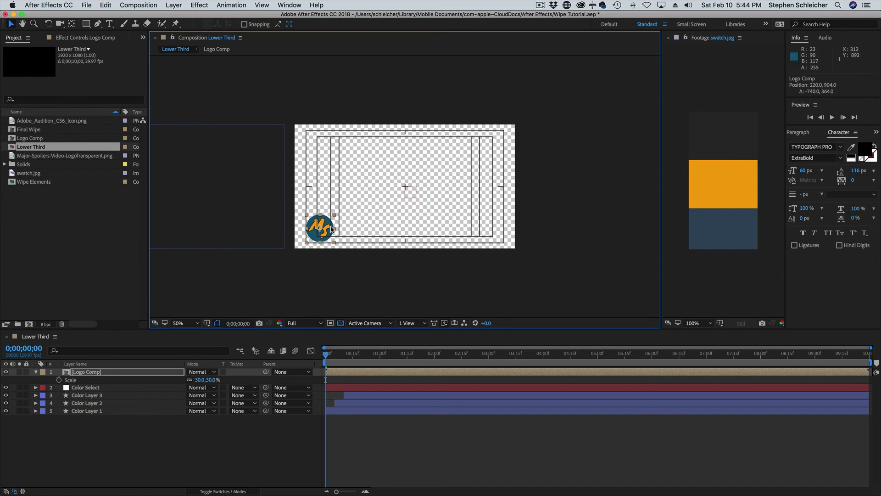
click(137, 436)
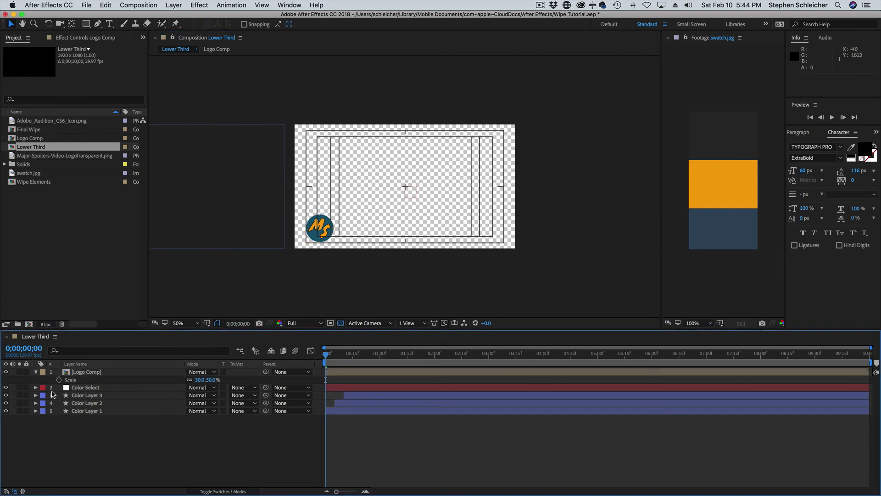
Reveal the Logo Comp layer's Position property and turn off the Title/Action Safe guides.
click(80, 374)
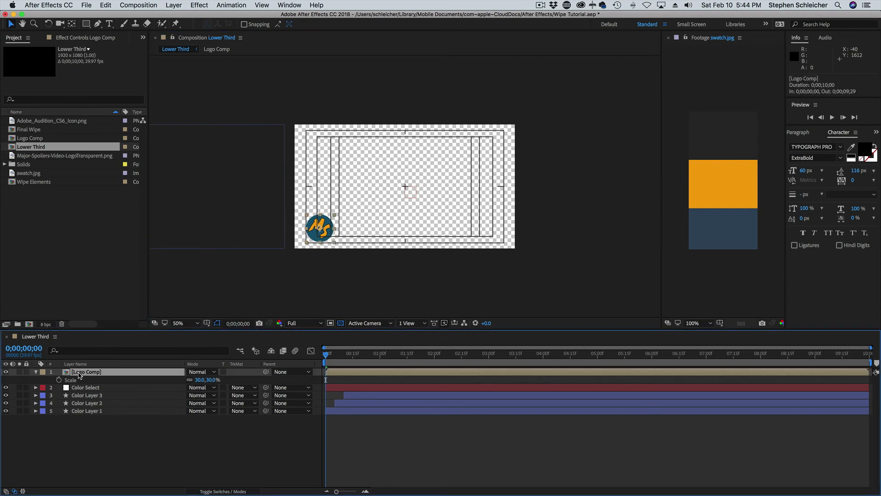
key(p)
click(209, 327)
click(282, 450)
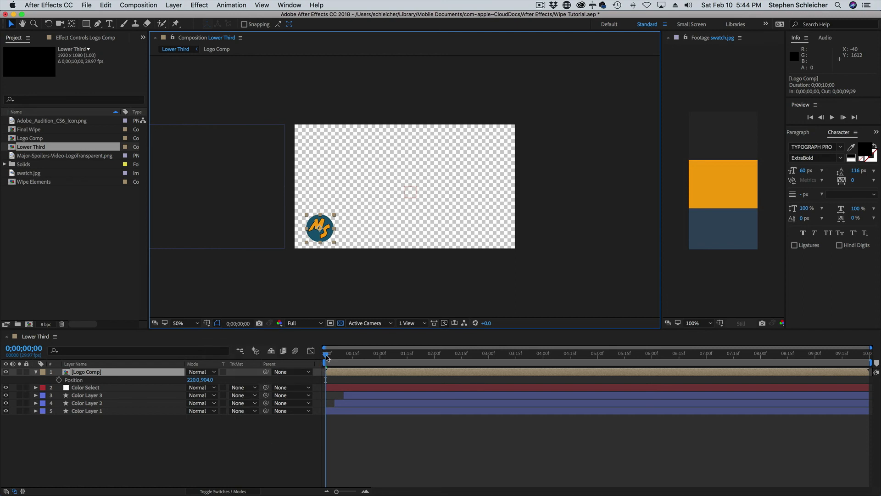
Preview the wipe, hide the Color Select layer and Color Layers 1 to 3, and return the playhead to the first frame.
key(space)
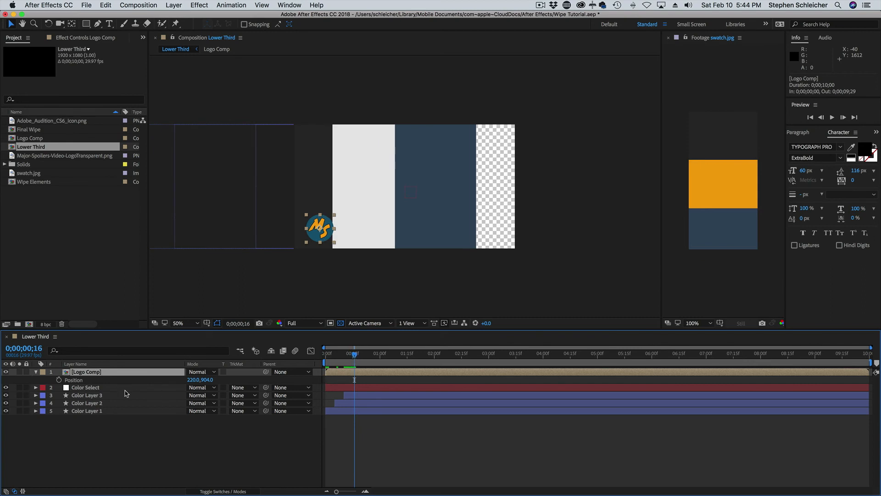
mouse_move(5, 388)
mouse_down()
mouse_move(5, 415)
mouse_move(6, 391)
mouse_up()
drag(7, 389, 8, 417)
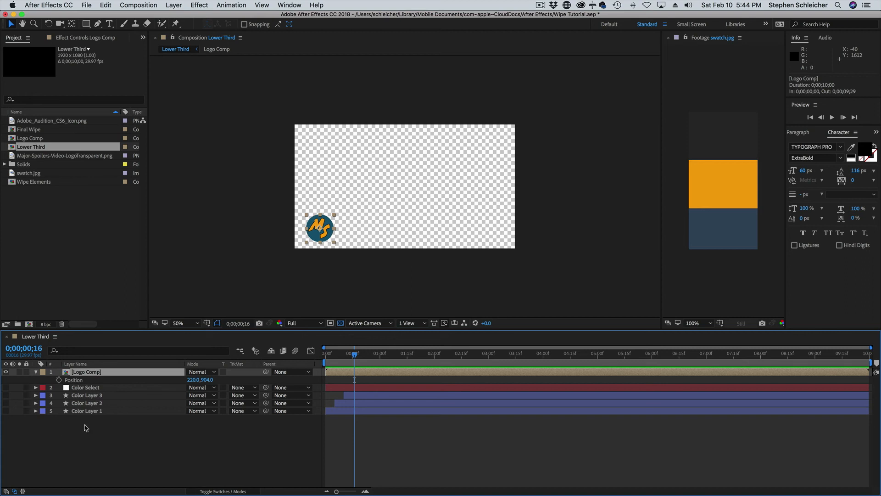
drag(357, 357, 694, 356)
key(Home)
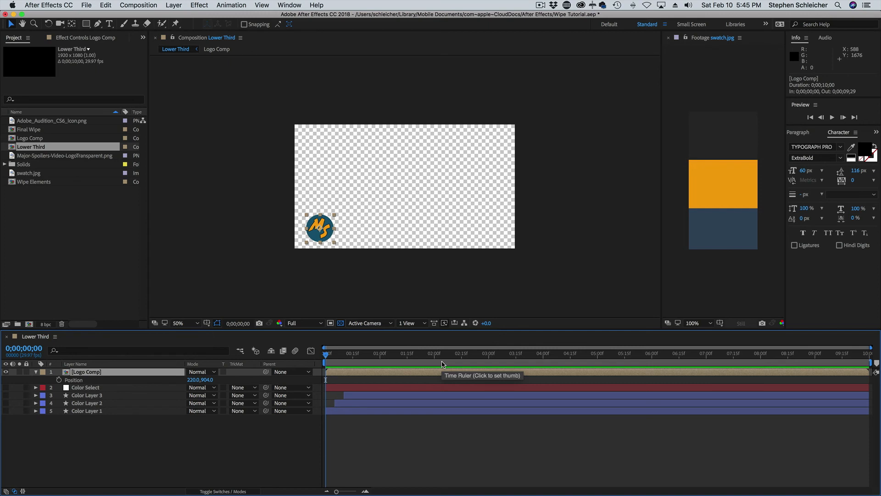
Check the Logo Comp's size and duration in its composition settings without changing anything.
click(29, 138)
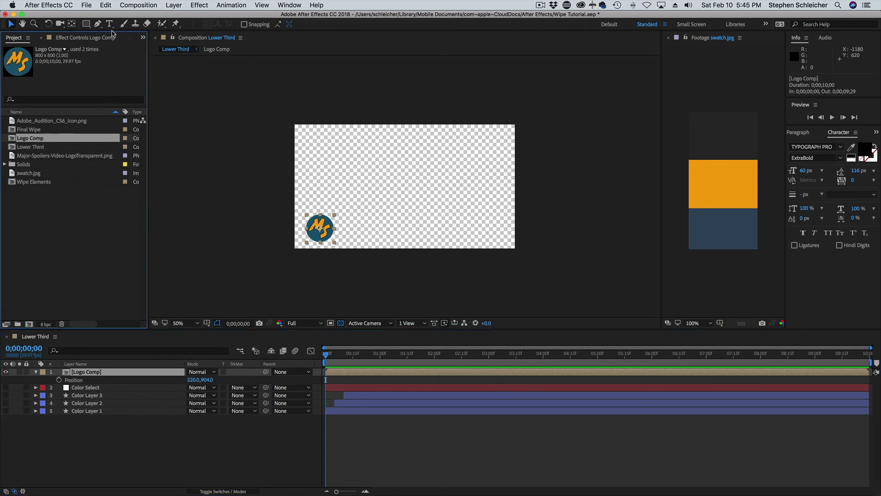
click(138, 5)
click(138, 30)
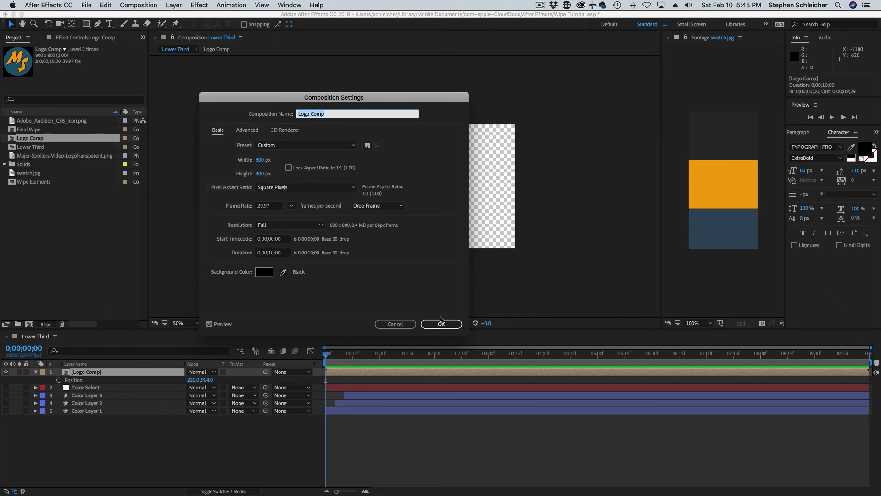
click(398, 323)
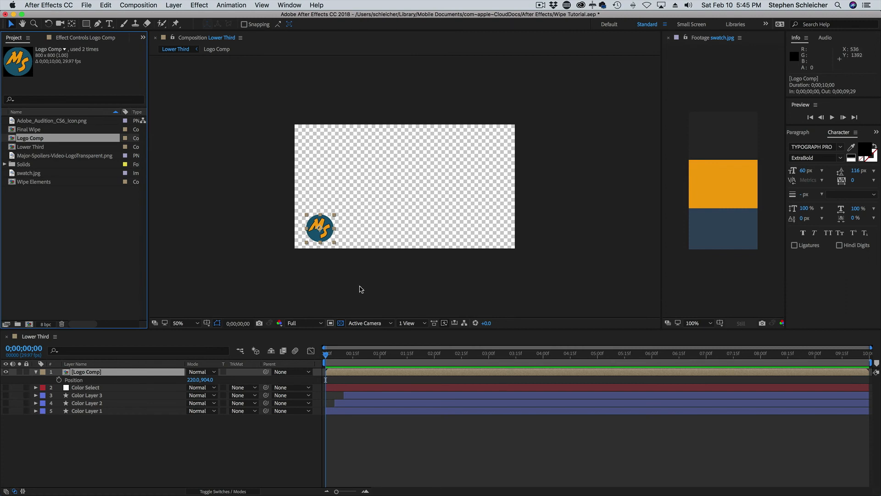
Set the playhead to 0;00;00;22 and, with no layer selected, draw a rectangle shape about 290 by 250 px over the logo.
click(336, 357)
drag(358, 359, 354, 359)
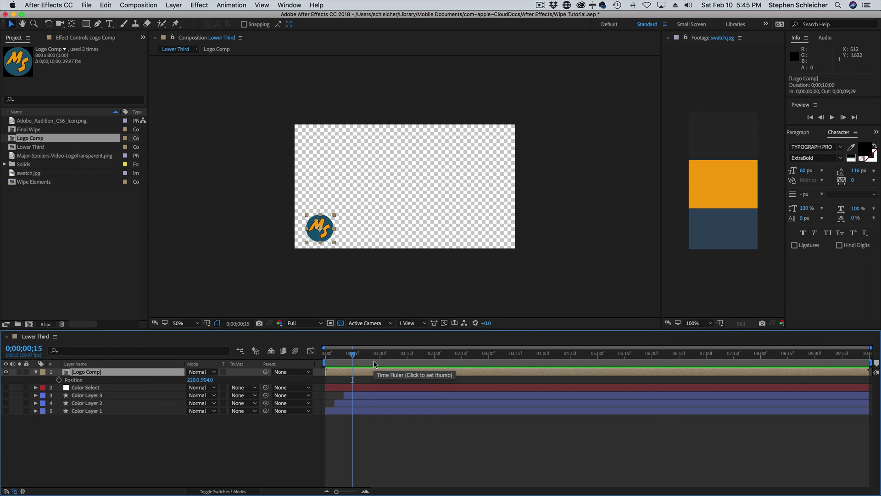
drag(357, 359, 365, 359)
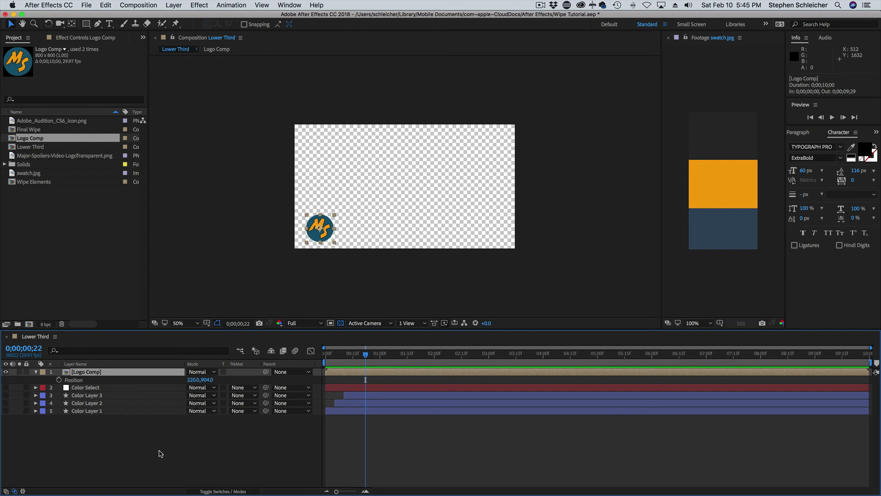
click(142, 451)
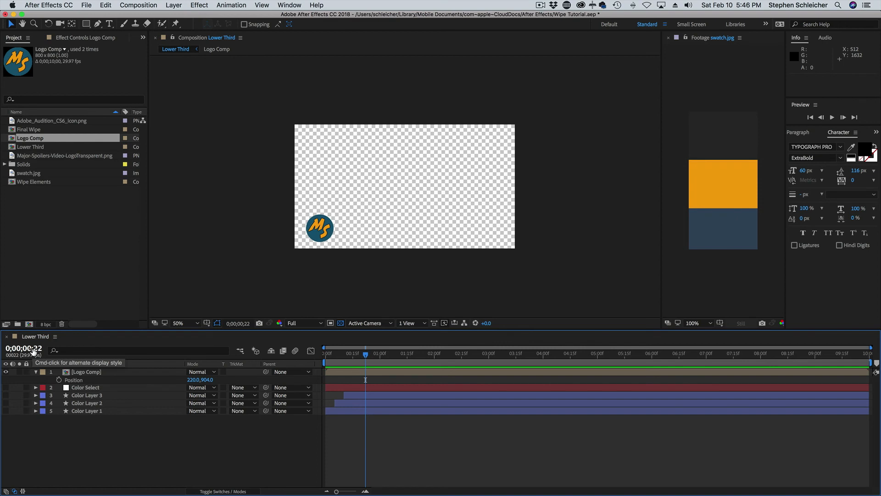
click(86, 25)
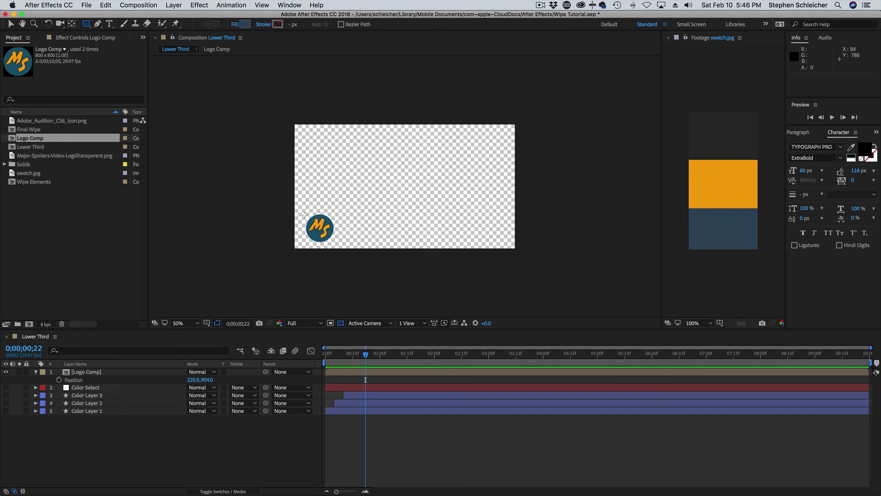
drag(304, 214, 338, 244)
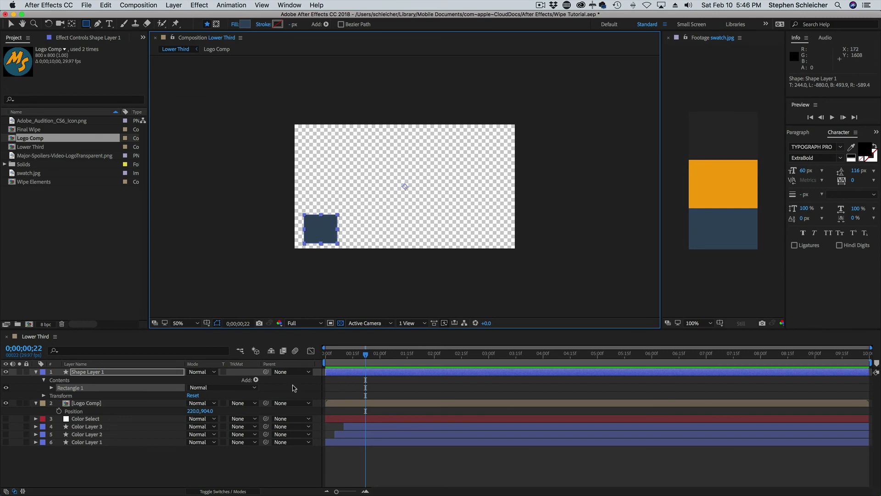
Set the Logo Comp layer's track matte to Alpha Matte "Shape Layer 1".
click(219, 492)
click(220, 491)
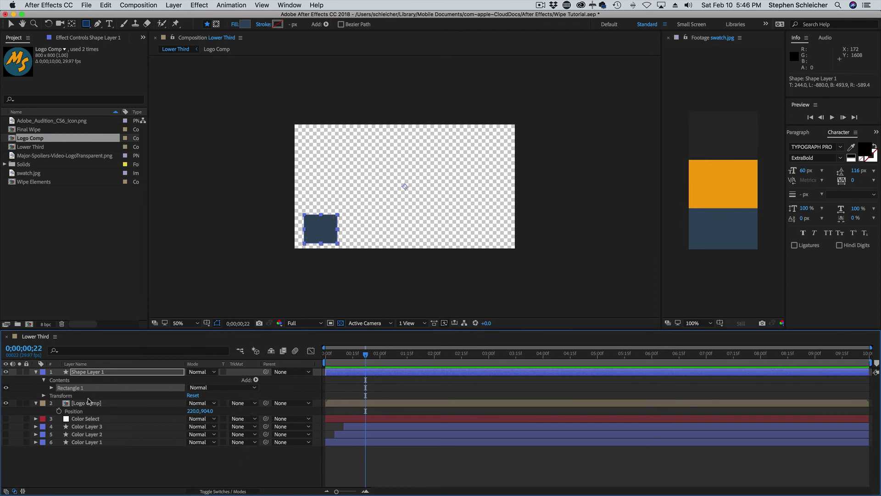
click(259, 404)
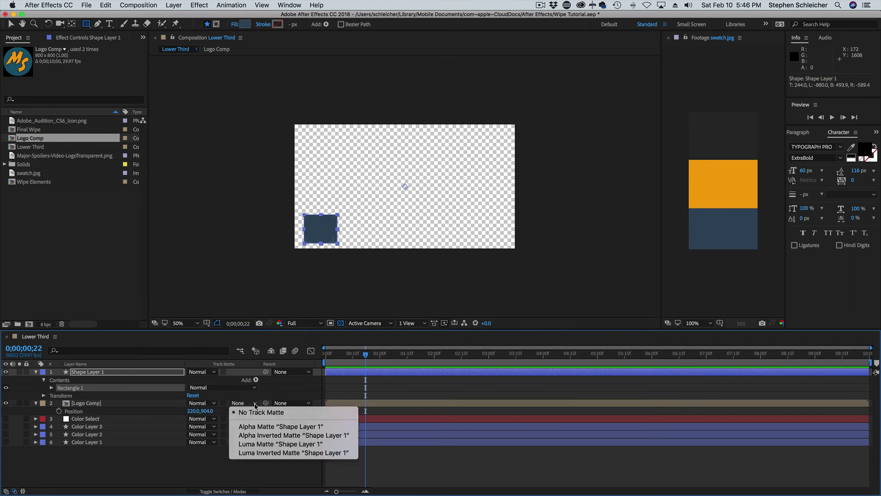
click(260, 427)
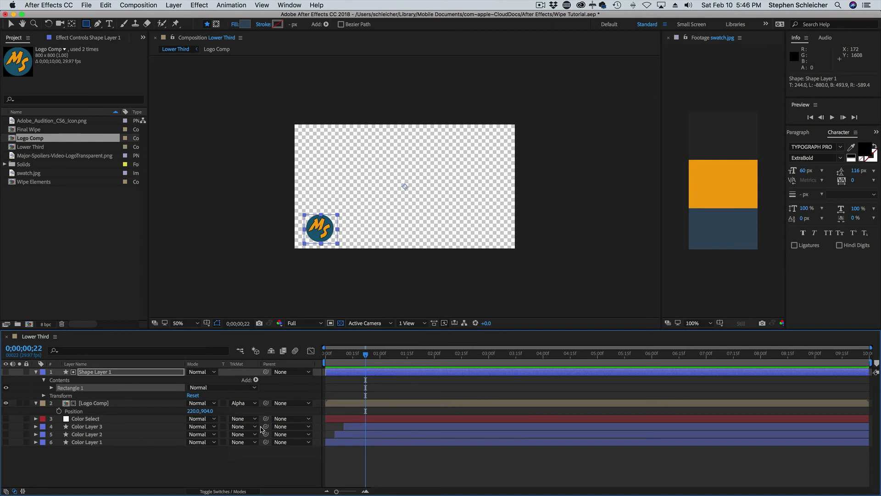
Resize the matte rectangle so its edges fit closely around the logo with a small margin on every side.
key(period)
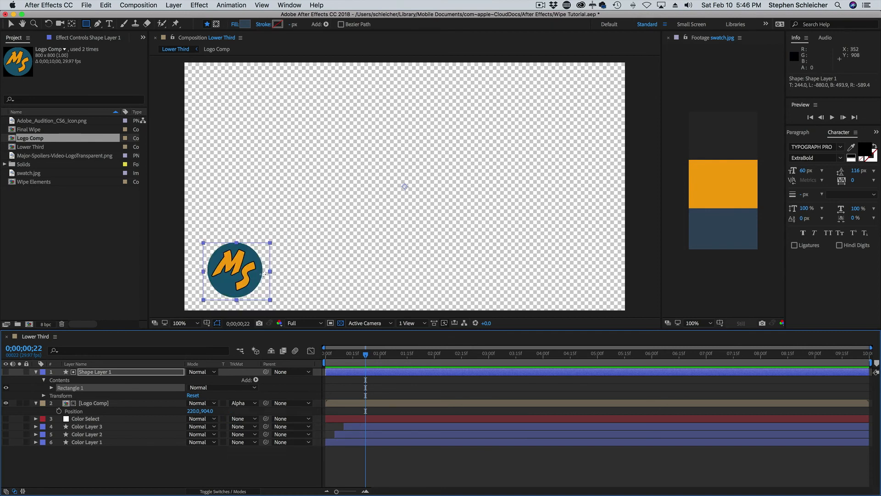
scroll(250, 264, up, 3)
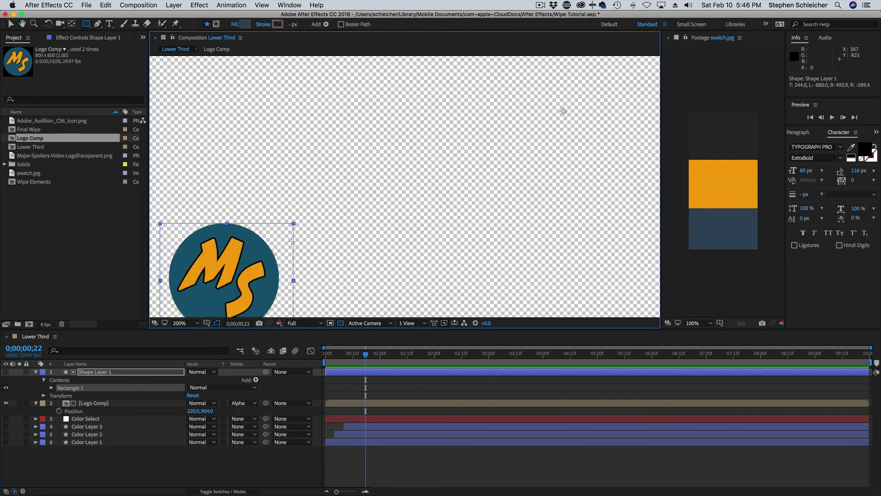
key(h)
drag(340, 262, 437, 210)
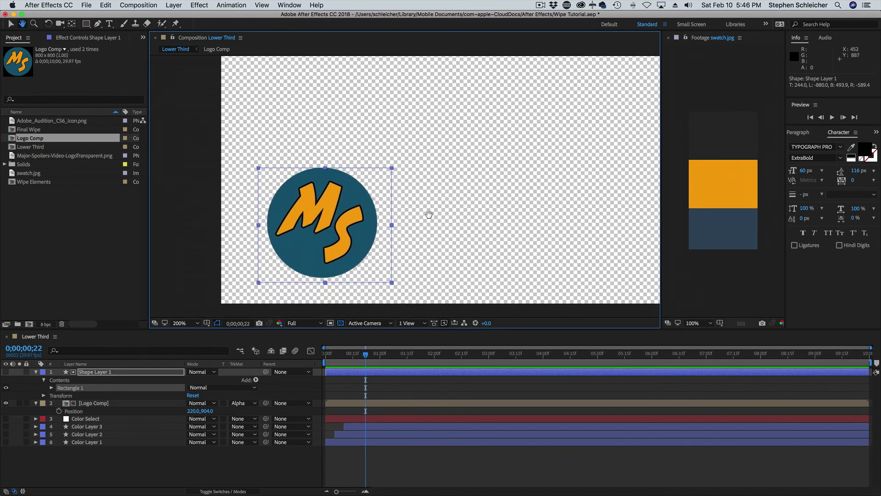
key(q)
click(10, 24)
drag(325, 165, 326, 163)
drag(391, 287, 342, 278)
drag(384, 223, 384, 225)
drag(323, 167, 323, 166)
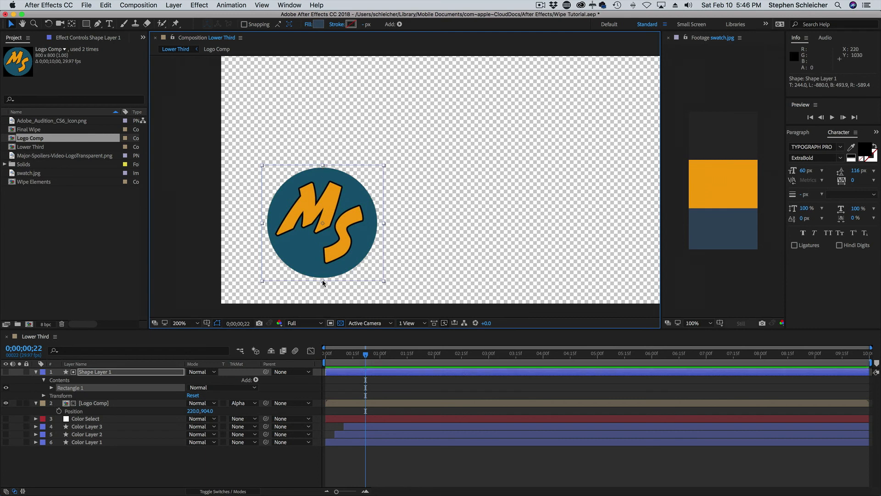
Collapse the Shape Layer 1 properties and review the Logo Comp layer's track matte options.
click(99, 372)
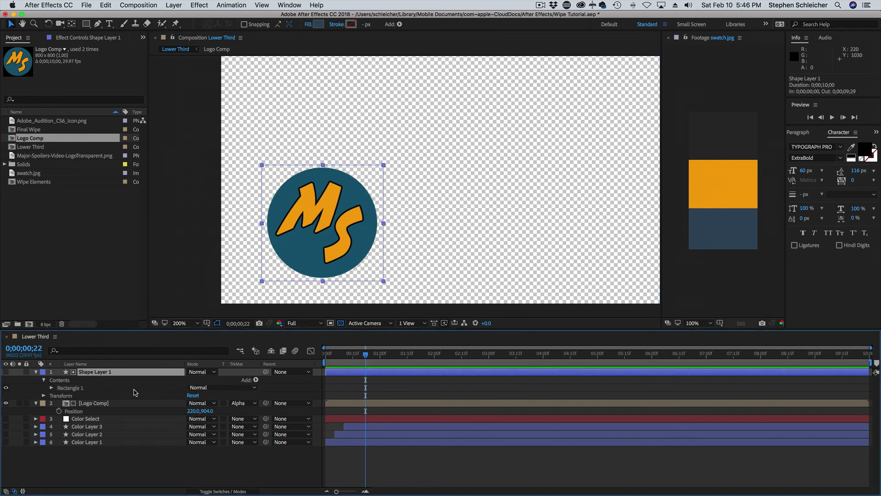
click(36, 372)
click(244, 380)
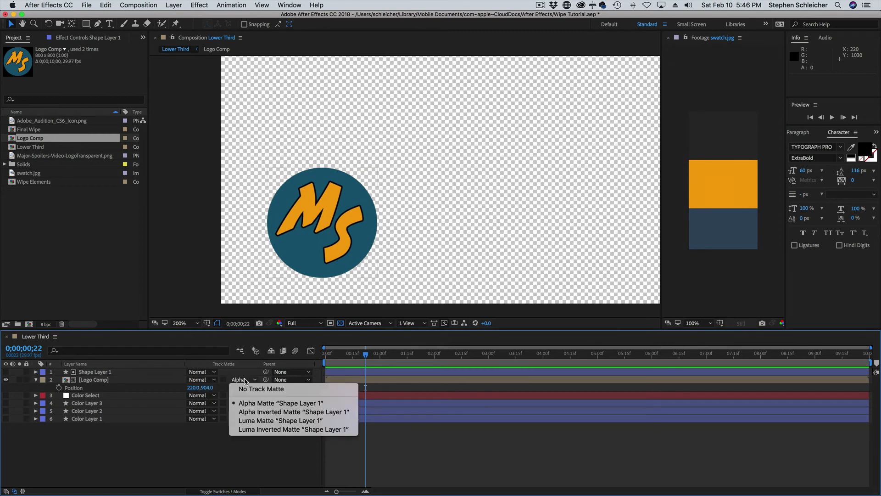
click(212, 449)
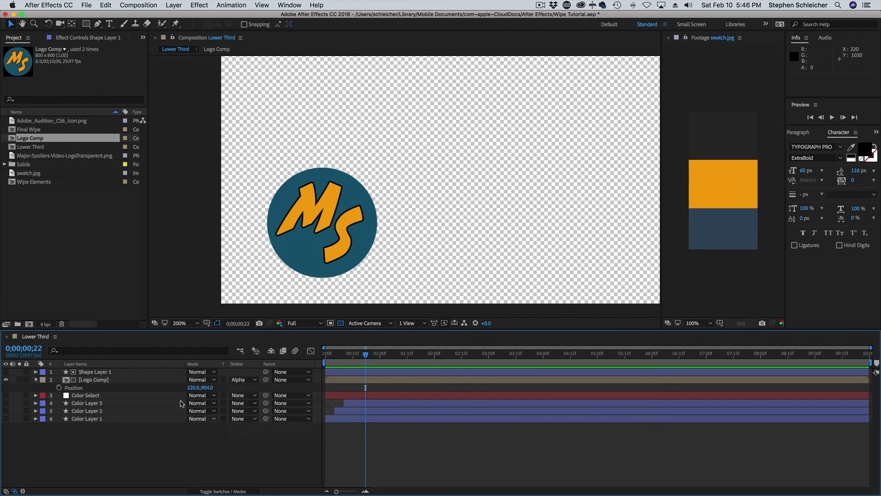
Keyframe the Logo Comp's Position at 0;00;00;22, and at the first frame move the logo straight down to 220, 1218.
click(99, 380)
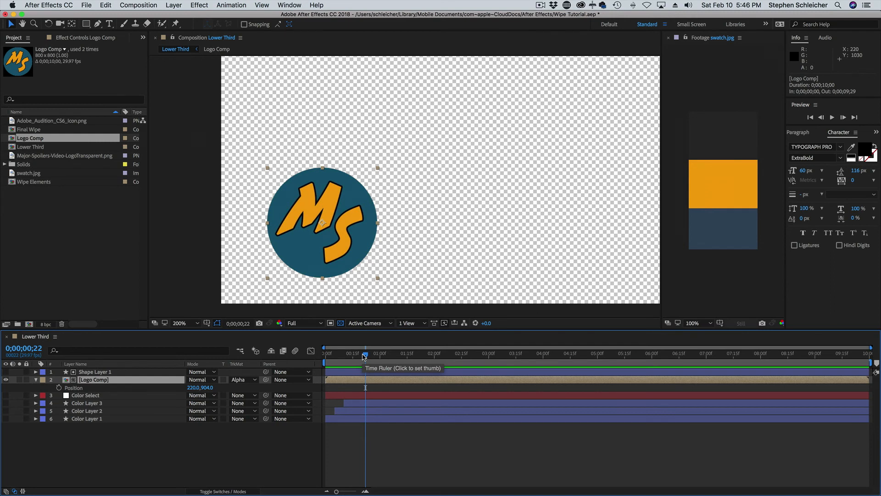
click(58, 388)
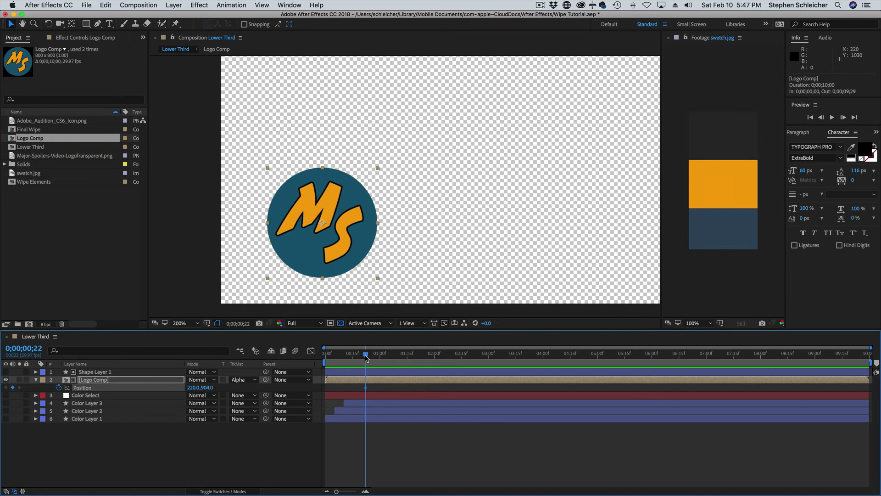
drag(365, 354, 323, 361)
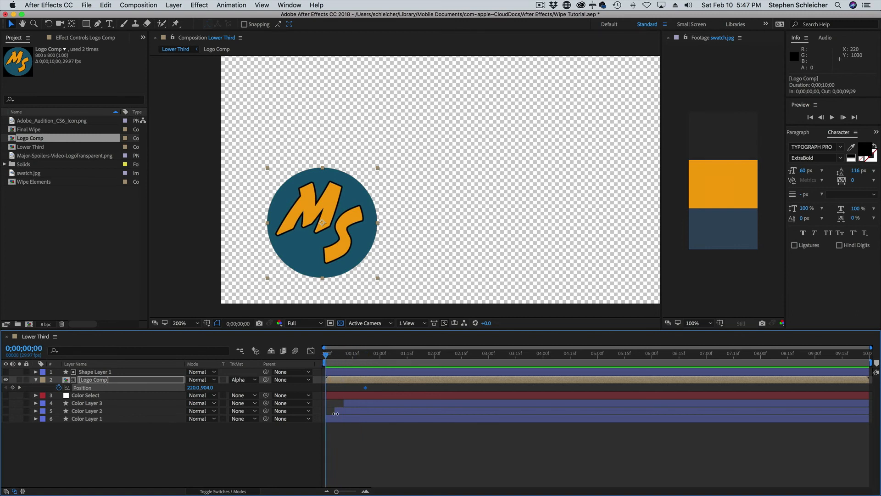
drag(336, 238, 310, 395)
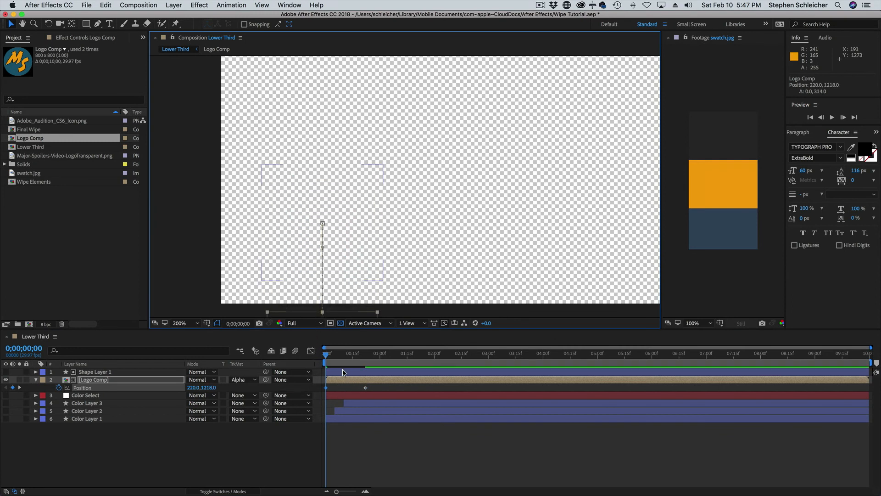
Preview the logo's rising animation from the first frame.
mouse_move(328, 356)
mouse_down()
mouse_move(367, 359)
mouse_move(316, 363)
mouse_up()
key(space)
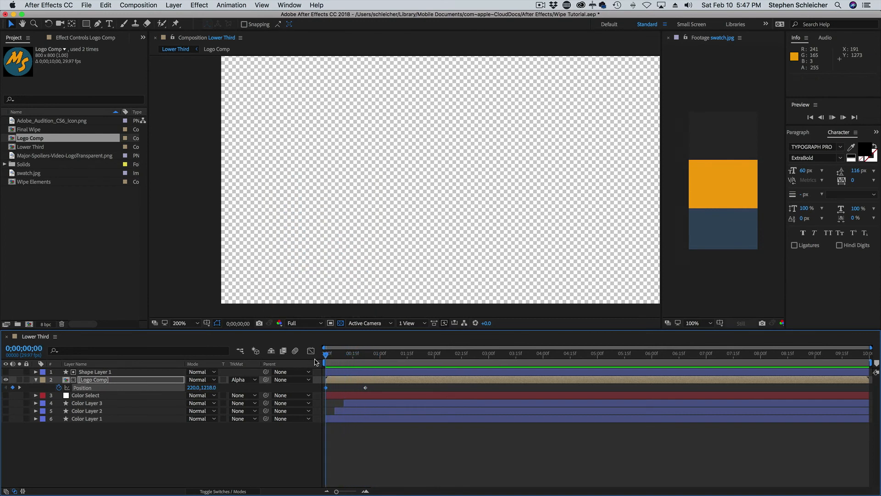
key(space)
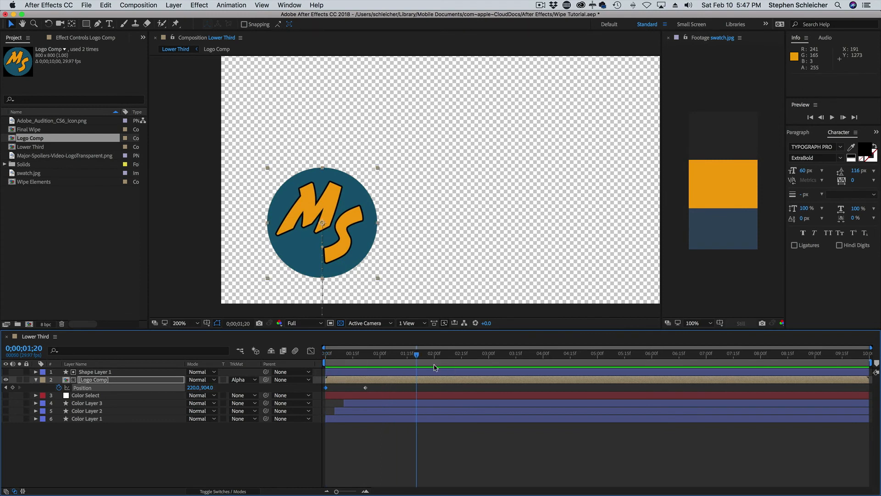
Copy both Logo Comp Position keyframes and paste them at 0;00;09;08.
drag(417, 356, 829, 383)
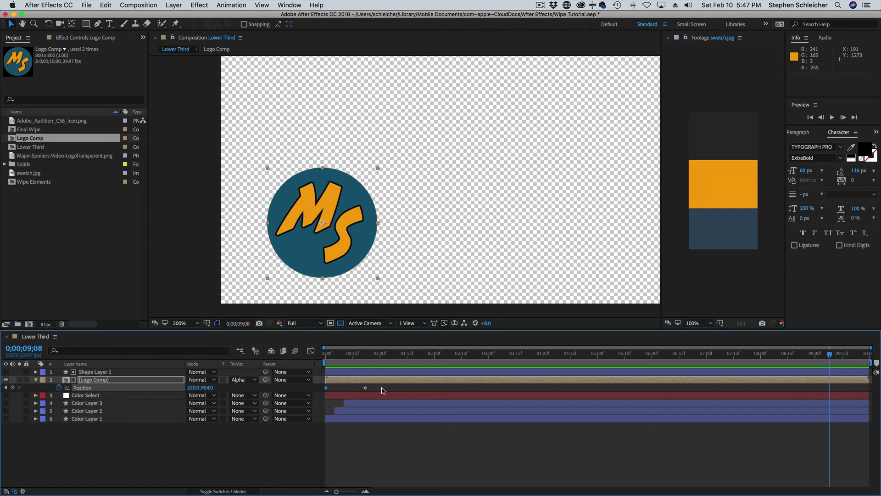
drag(376, 386, 314, 395)
drag(377, 386, 320, 390)
key(super+c)
key(super+v)
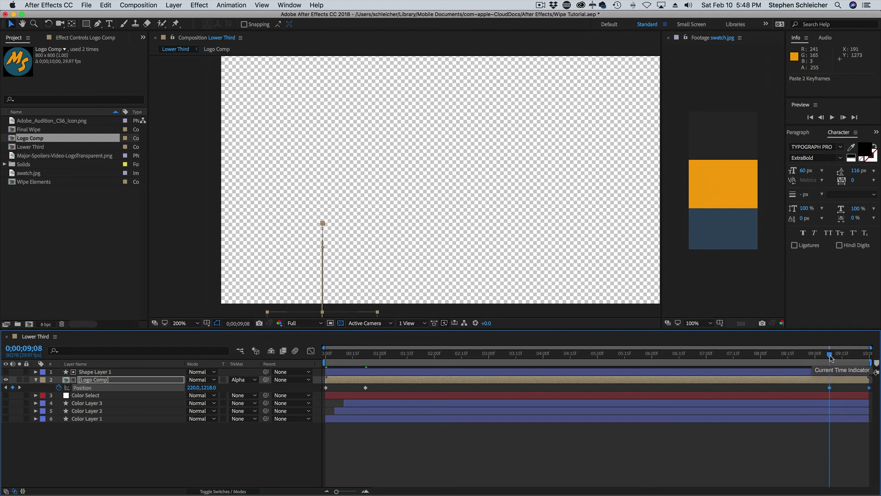
Time-reverse the two pasted Logo Comp Position keyframes at the end of the timeline, starting at 0;00;09;08.
drag(831, 357, 831, 385)
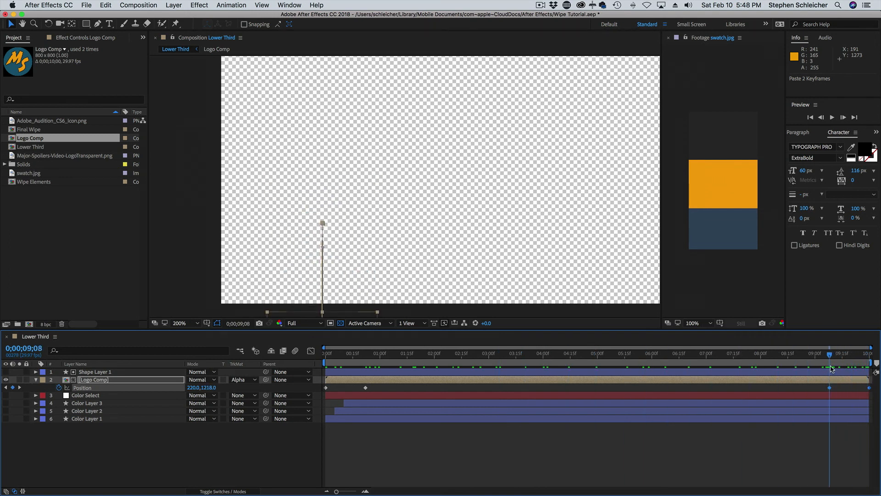
drag(831, 354, 831, 374)
right_click(830, 388)
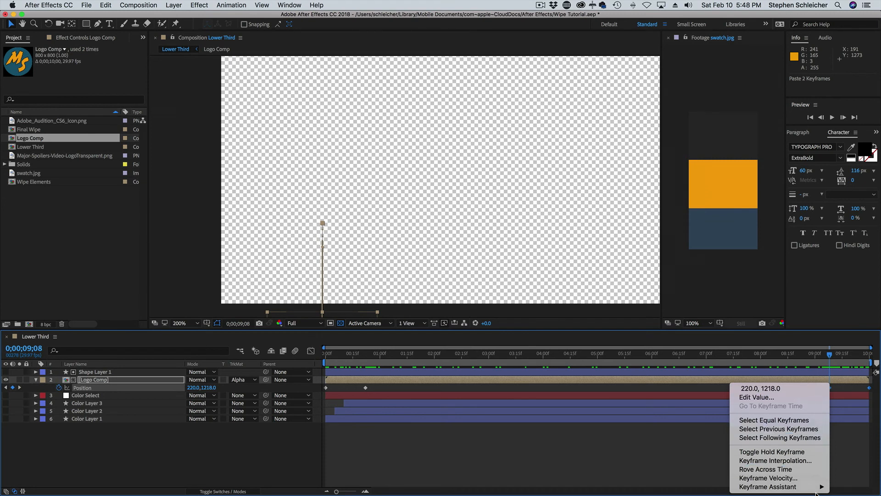
mouse_move(816, 490)
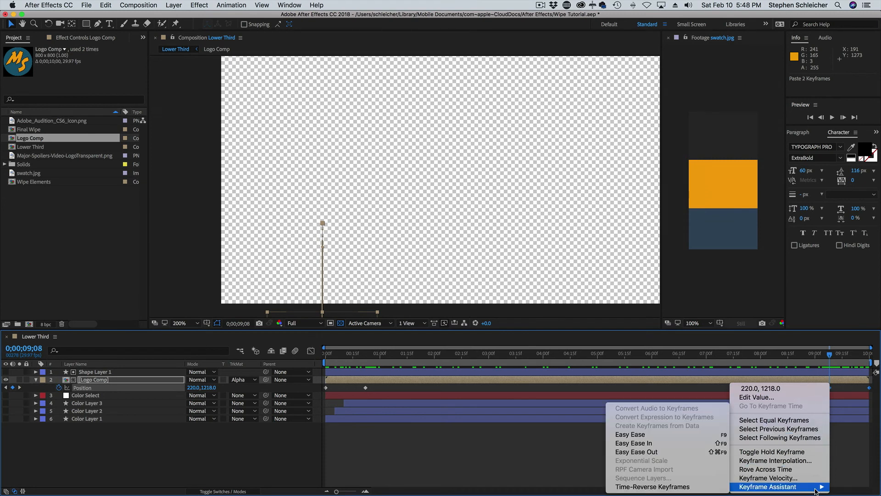
click(696, 488)
Preview the logo's slide-in and slide-out animation from the first frame.
key(Page_Up)
key(Page_Up)
key(Page_Up)
key(Page_Up)
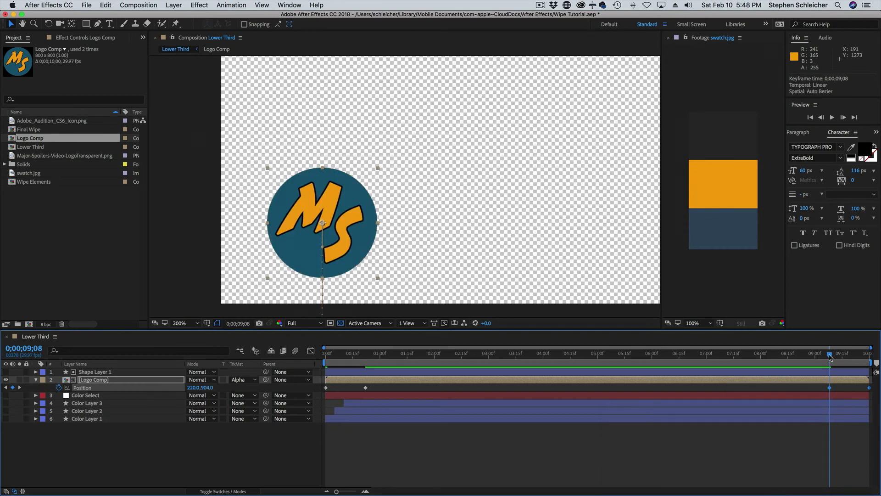
key(Home)
key(space)
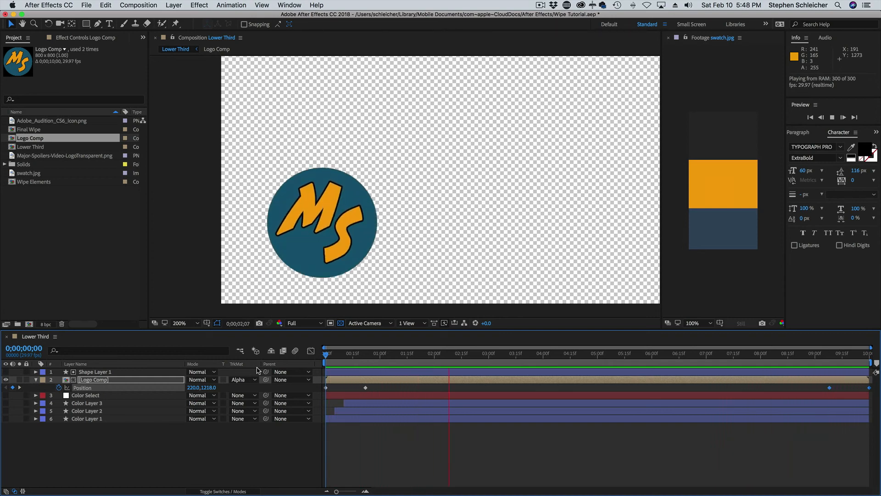
key(space)
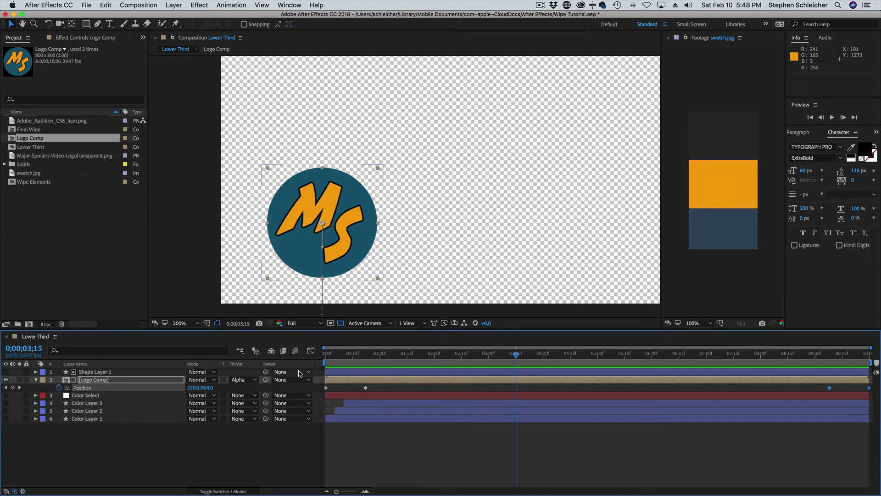
Apply Easy Ease In to the Logo Comp's Position keyframe at 0;00;00;22.
click(366, 389)
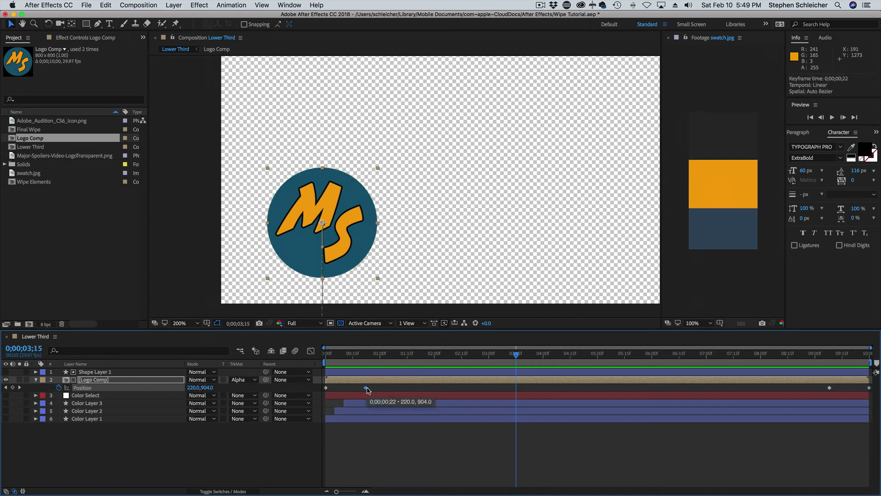
right_click(367, 390)
mouse_move(412, 487)
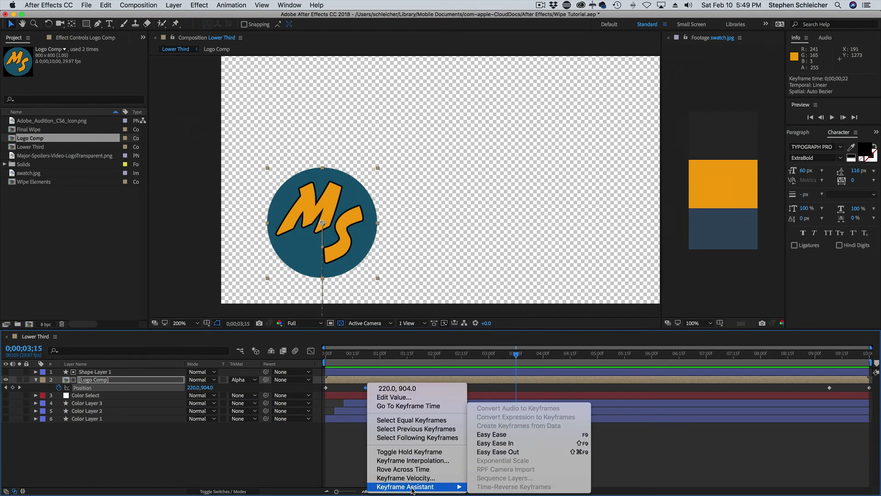
click(508, 443)
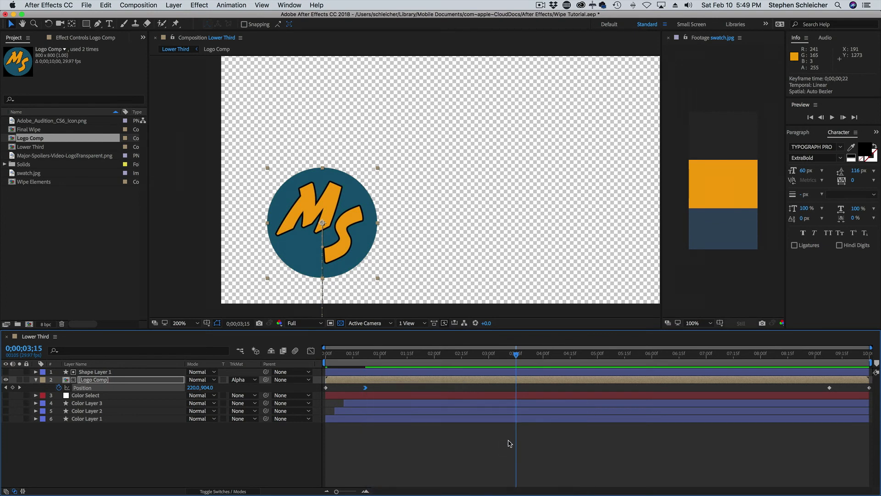
Apply Easy Ease Out to the Logo Comp's Position keyframe at 0;00;09;08.
drag(516, 355, 779, 354)
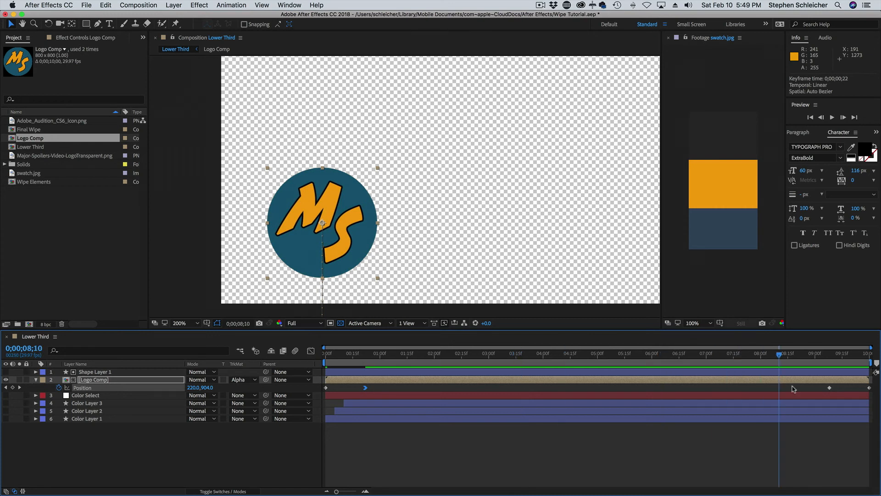
right_click(828, 389)
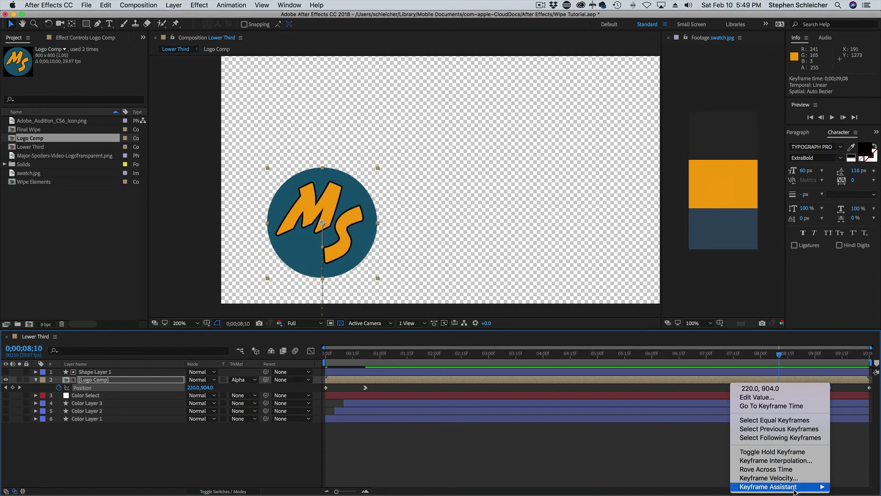
click(666, 454)
Preview the eased logo movement from the first frame.
drag(780, 358, 266, 358)
key(space)
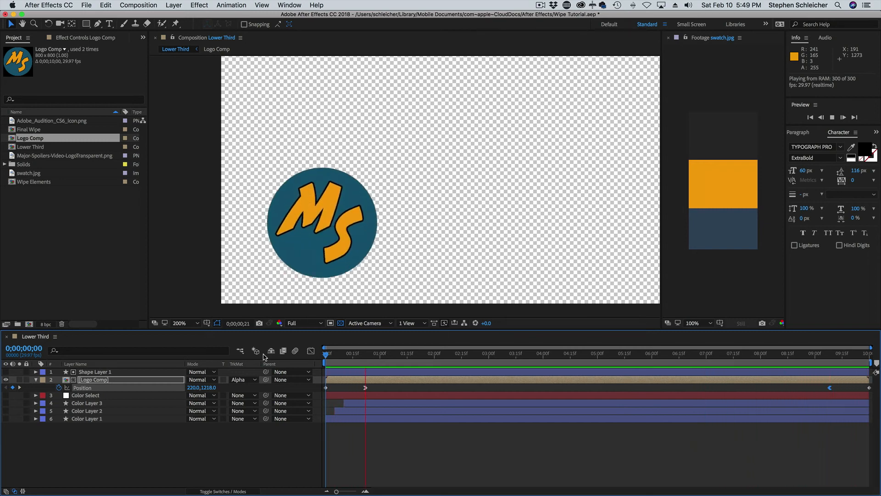
key(space)
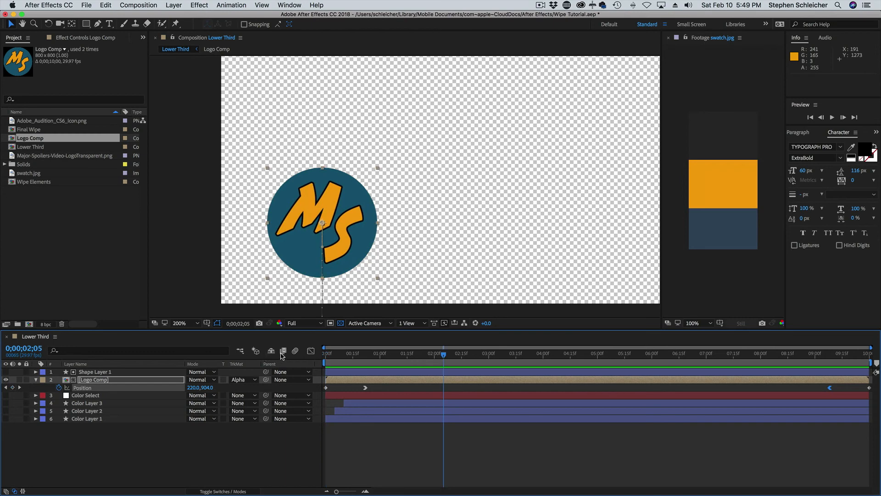
View the whole composition frame at 50% and turn on the visibility of Color Layers 1, 2 and 3.
drag(445, 358, 387, 358)
scroll(403, 298, down, 2)
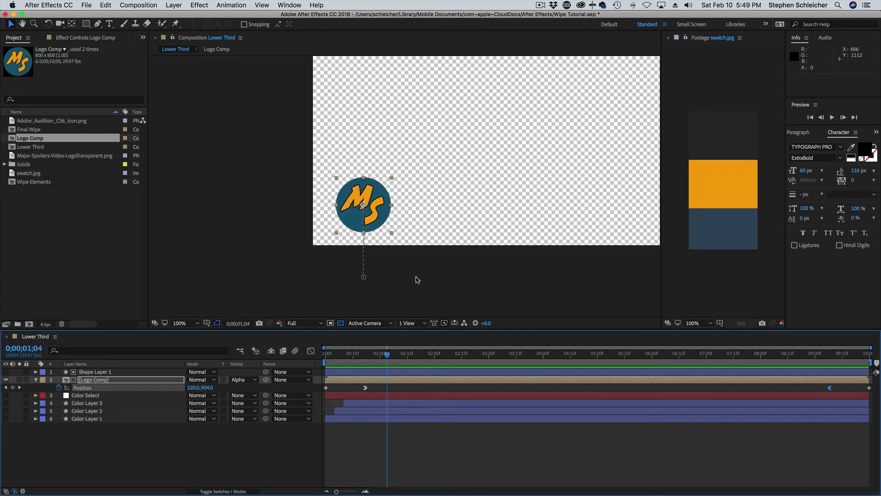
drag(569, 219, 458, 275)
key(comma)
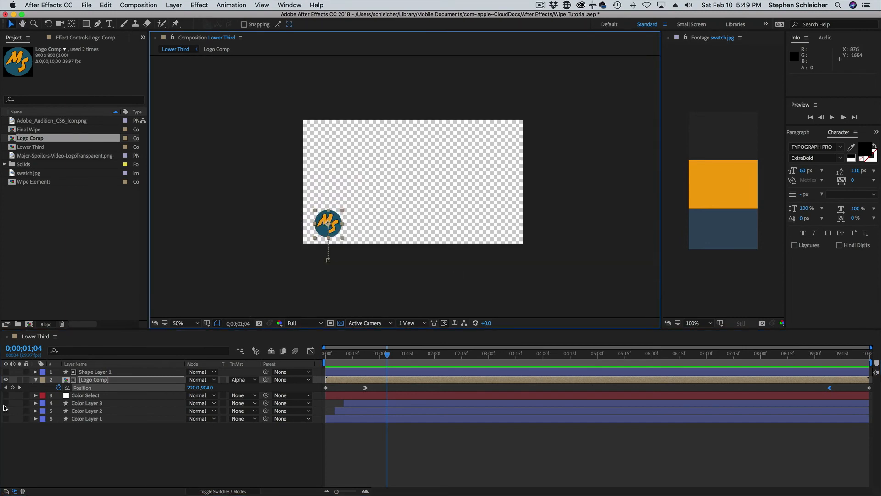
drag(6, 403, 10, 431)
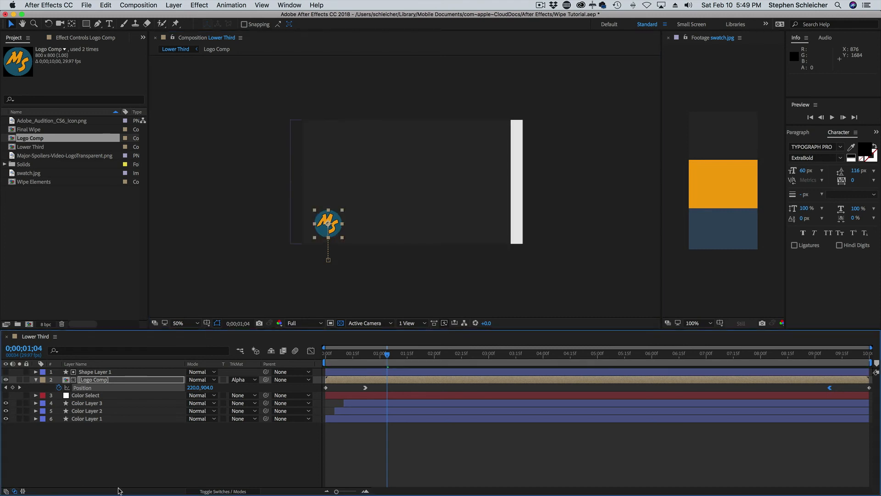
Shift Color Layers 1 to 3 together 18 frames later so the wipe begins as the logo settles.
drag(387, 358, 351, 366)
key(space)
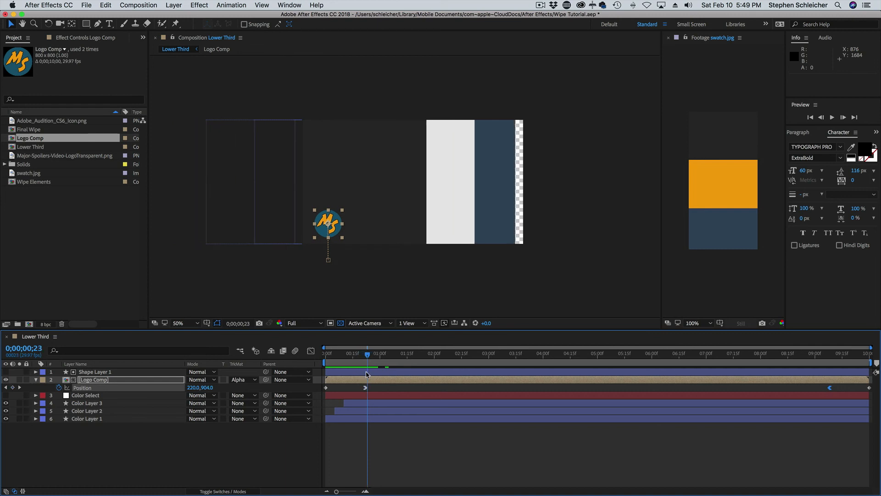
click(378, 437)
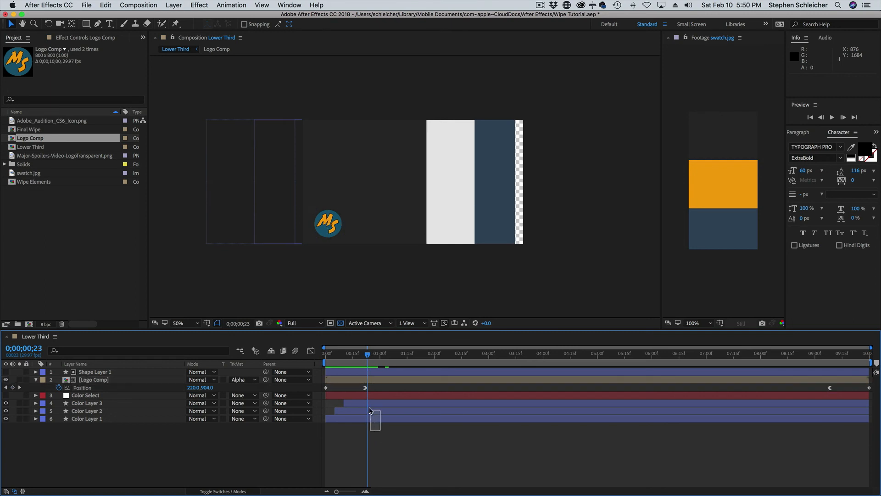
click(92, 404)
shift+click(94, 418)
drag(359, 405, 386, 406)
drag(384, 406, 384, 407)
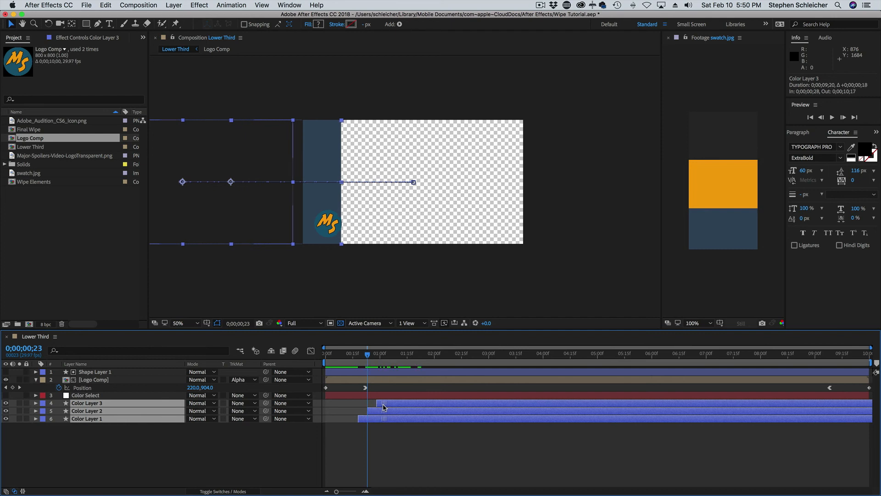
Check the shifted color layers' timing against the logo up to 0;00;01;05, and clear the layer selection.
drag(367, 356, 367, 356)
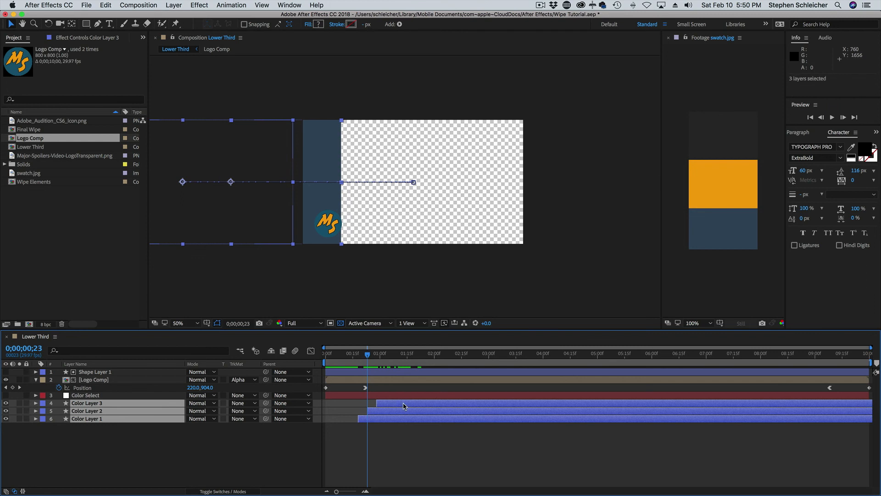
drag(404, 403, 403, 404)
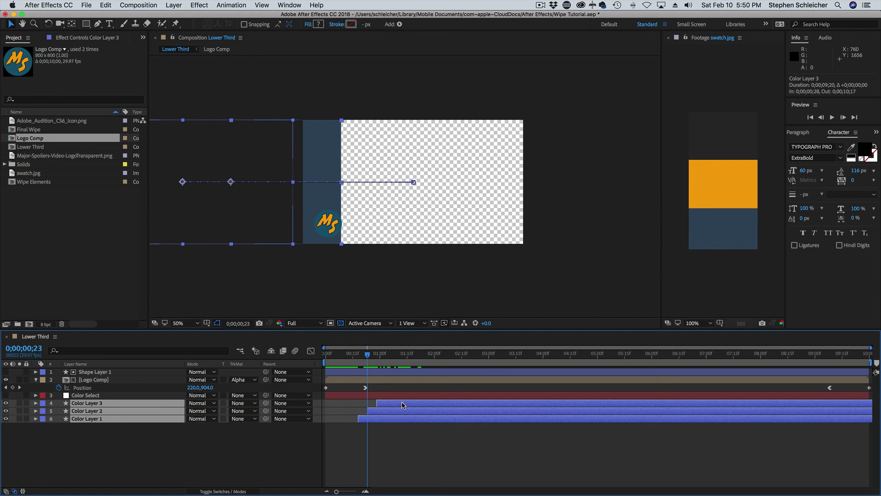
drag(368, 354, 389, 371)
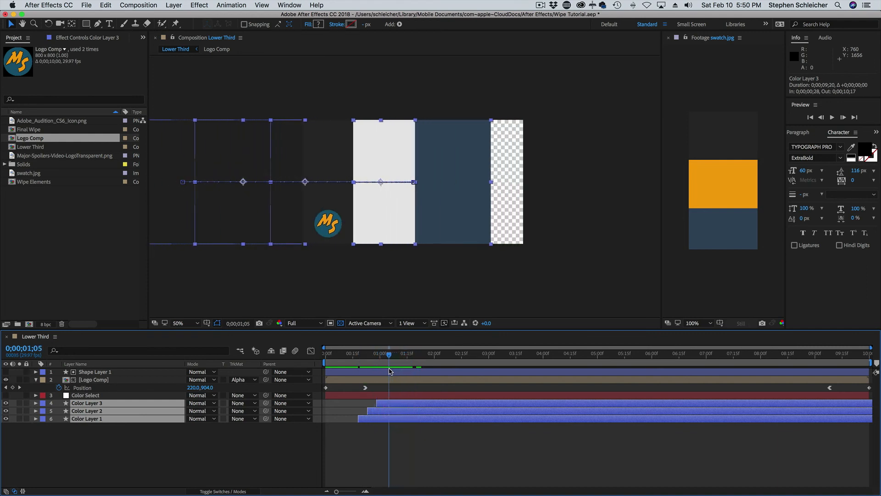
click(154, 444)
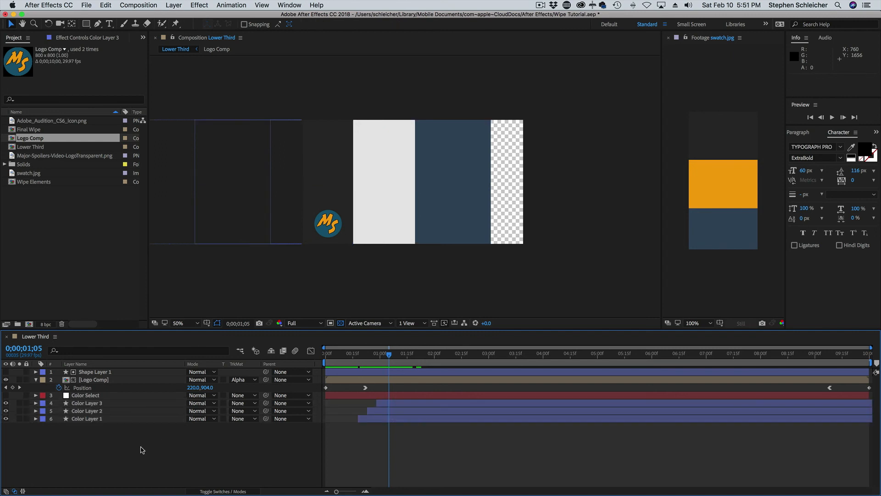
Hide Color Layers 2 and 3, and reveal the Rectangle Path 1 properties of Color Layer 1.
click(89, 418)
click(35, 419)
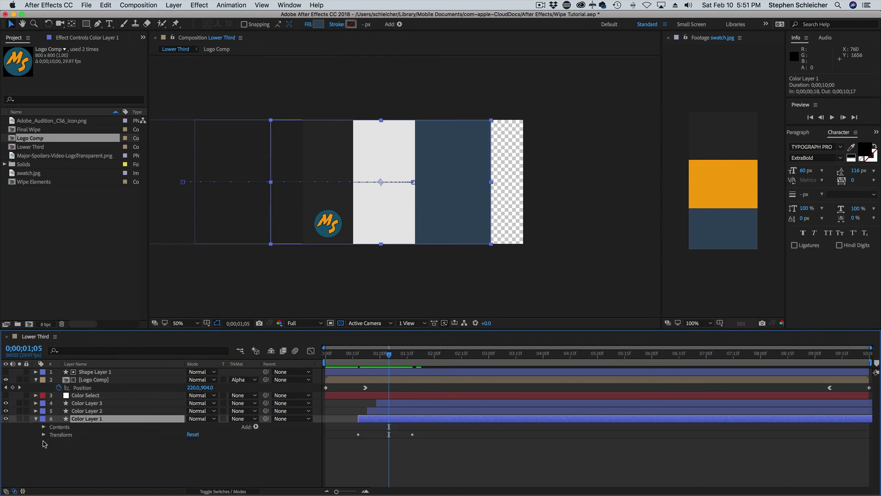
click(5, 410)
click(6, 402)
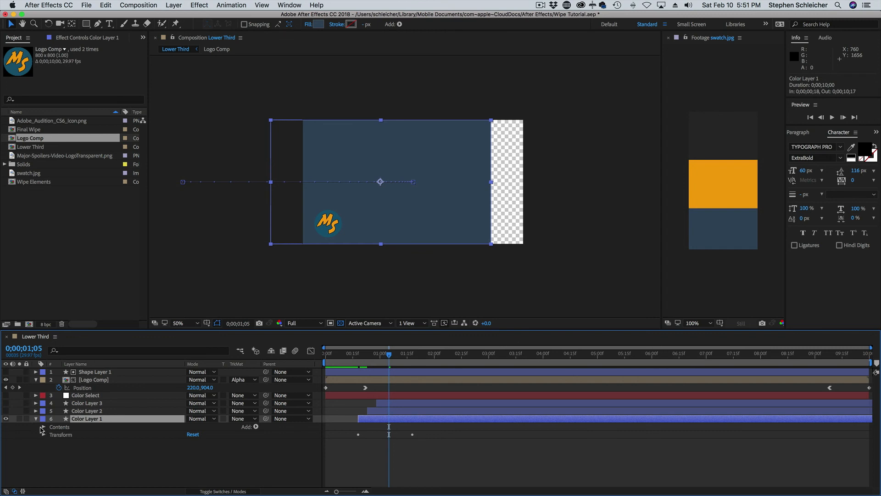
click(43, 427)
click(51, 434)
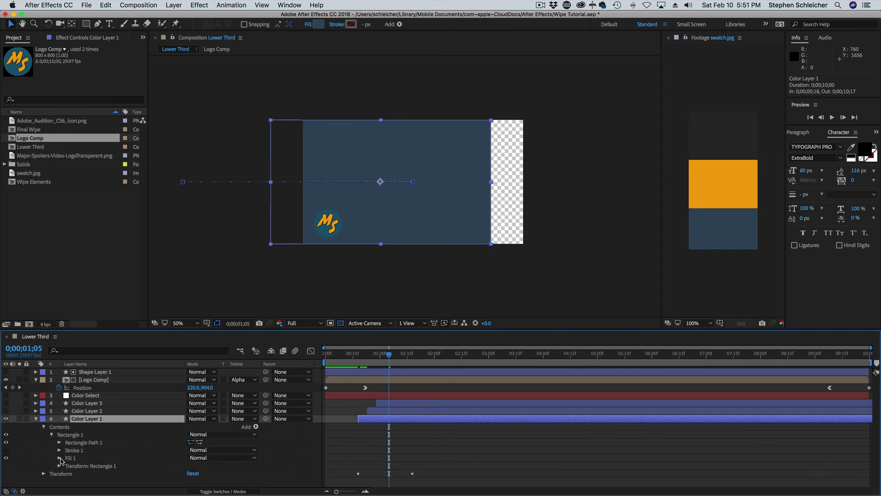
click(59, 442)
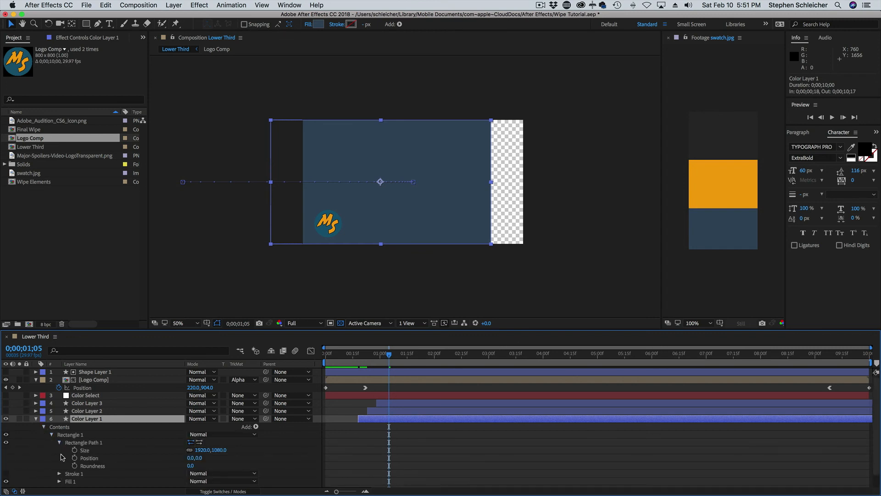
Try to set Color Layer 1's rectangle size to 1000 by 150 with its proportions constrained.
click(204, 451)
text(1000)
key(Tab)
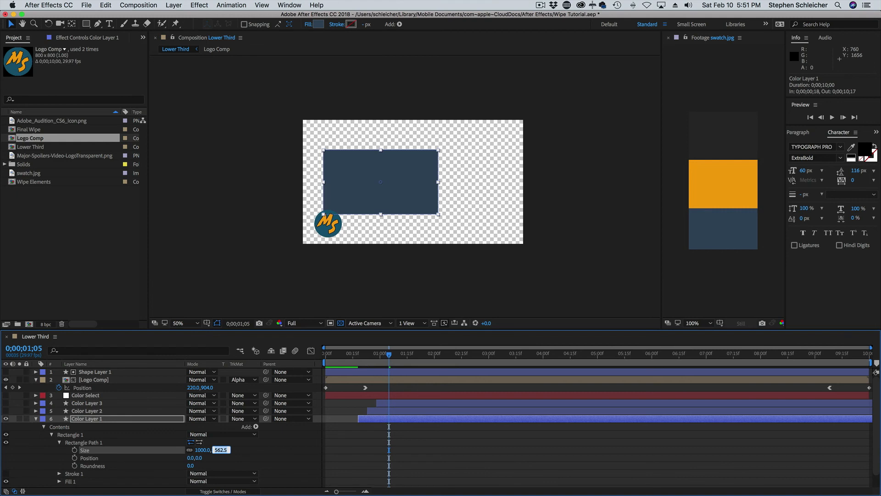
text(200)
key(Tab)
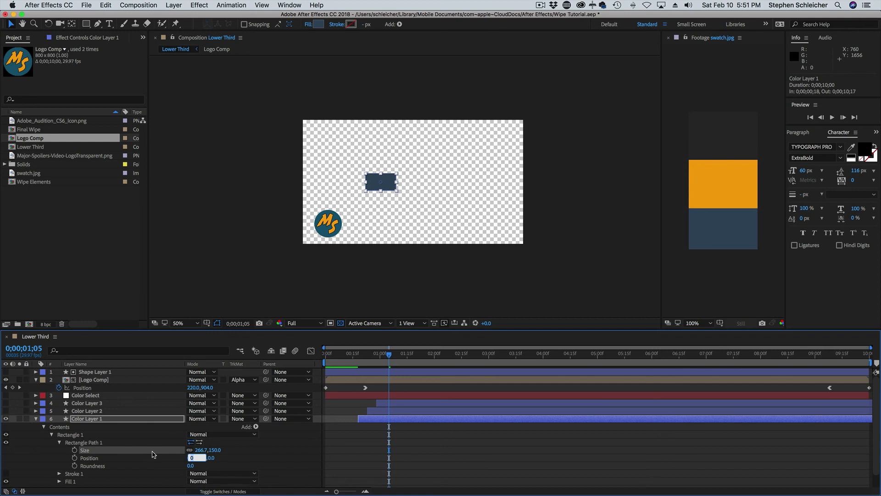
Set Color Layer 1's rectangle width to 1000, unlink the size proportions, and set the height to 150.
click(201, 451)
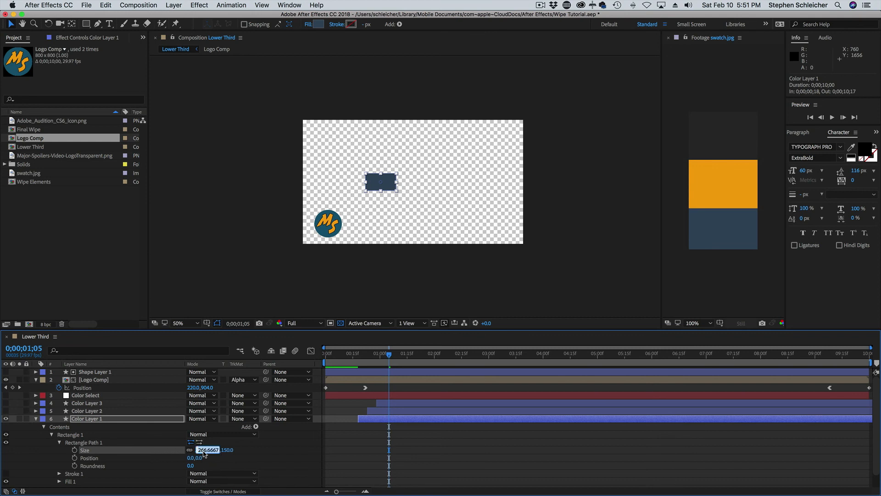
text(1000)
key(Return)
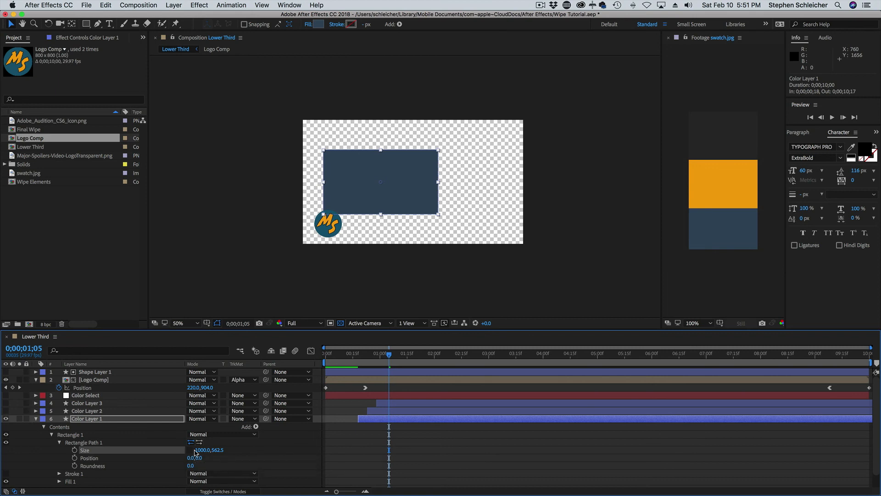
click(219, 450)
text(150)
key(Return)
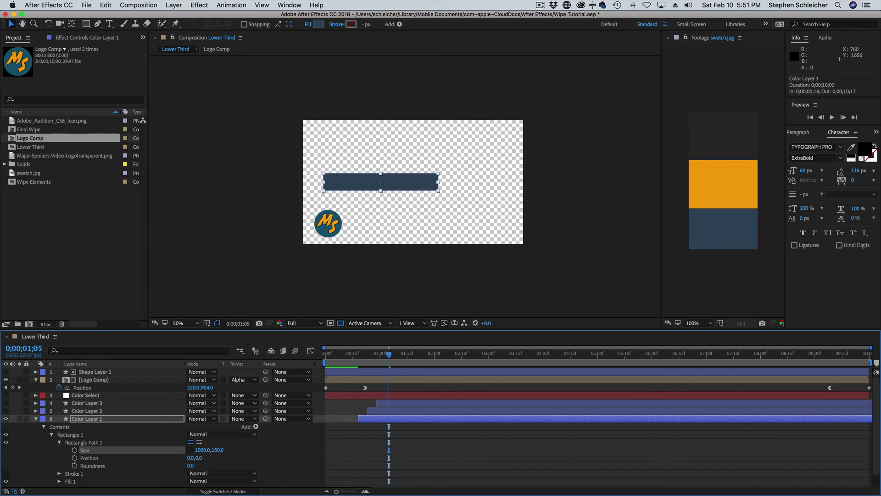
Try a height of 175 for Color Layer 1's rectangle, and set it to 200.
click(217, 449)
text(175)
key(Return)
click(219, 450)
text(200)
key(Return)
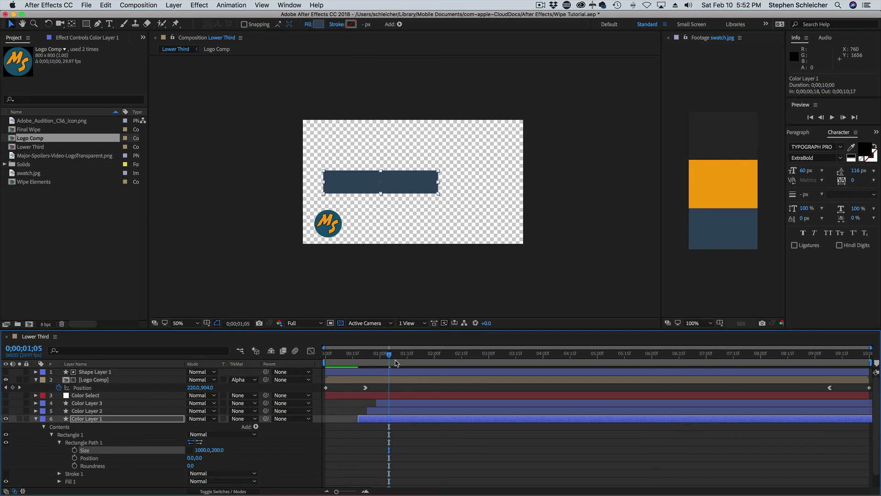
Reveal Color Layer 1's position keyframes and move the current time to its end keyframe at 0;00;01;18.
key(space)
key(space)
drag(415, 361, 451, 361)
click(97, 419)
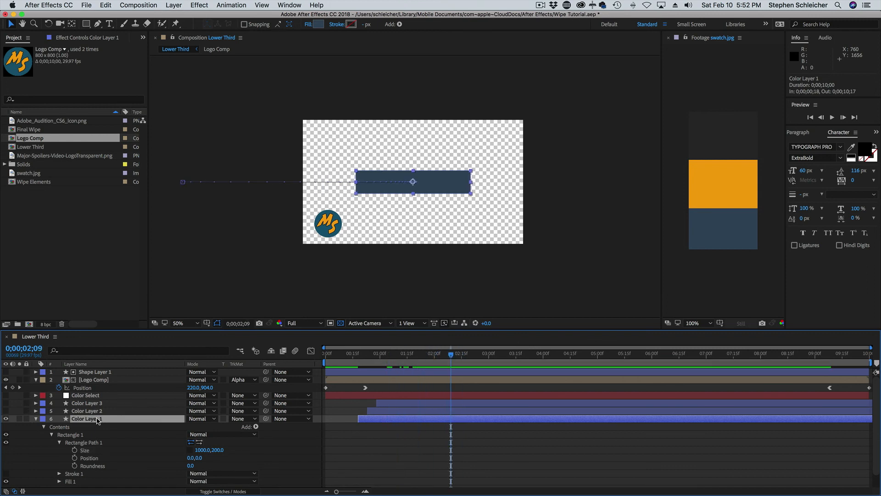
key(p)
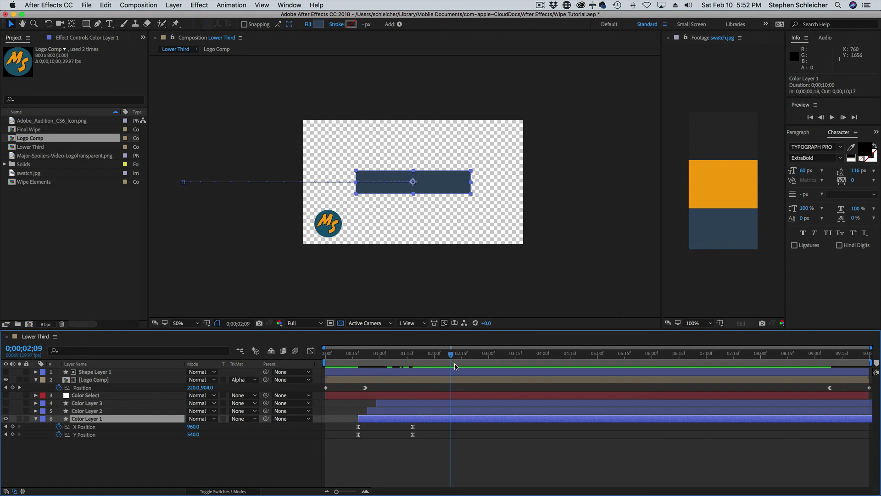
drag(451, 354, 413, 363)
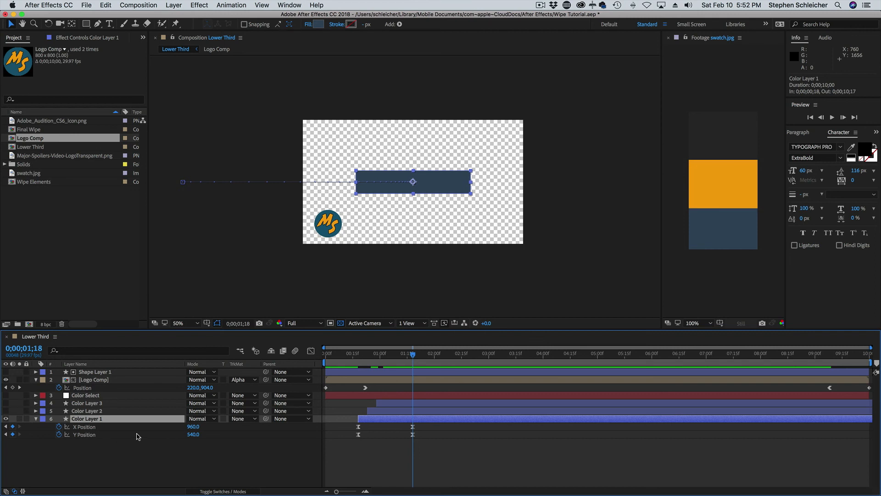
key(slash)
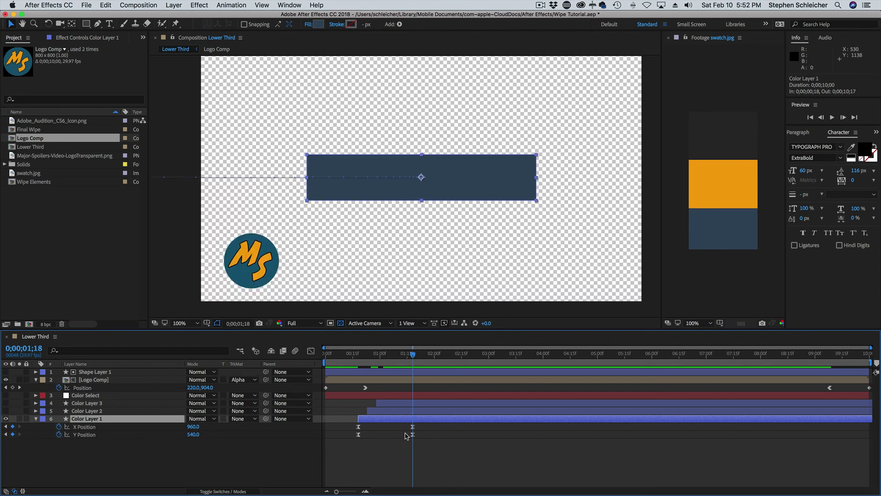
Compare Color Layer 1's bar at its start and end X Position keyframes, finishing on the end keyframe.
click(6, 426)
click(19, 427)
click(6, 426)
click(20, 427)
click(6, 427)
click(20, 427)
click(6, 427)
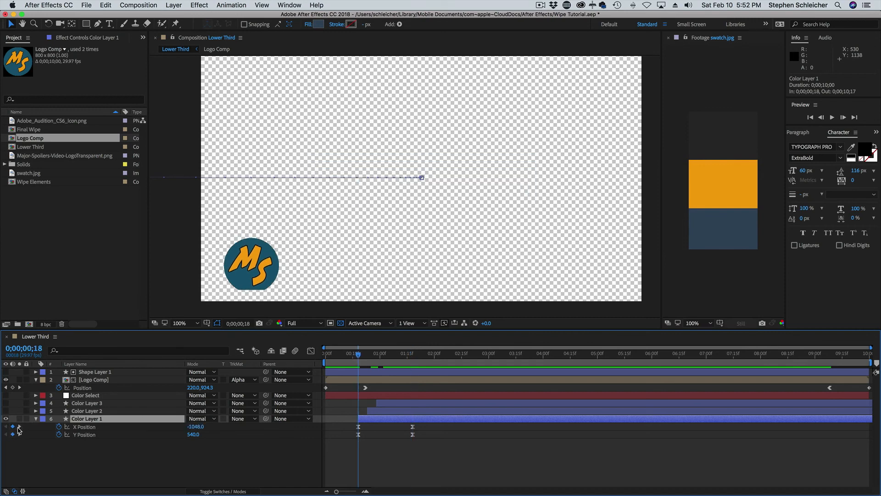
click(20, 427)
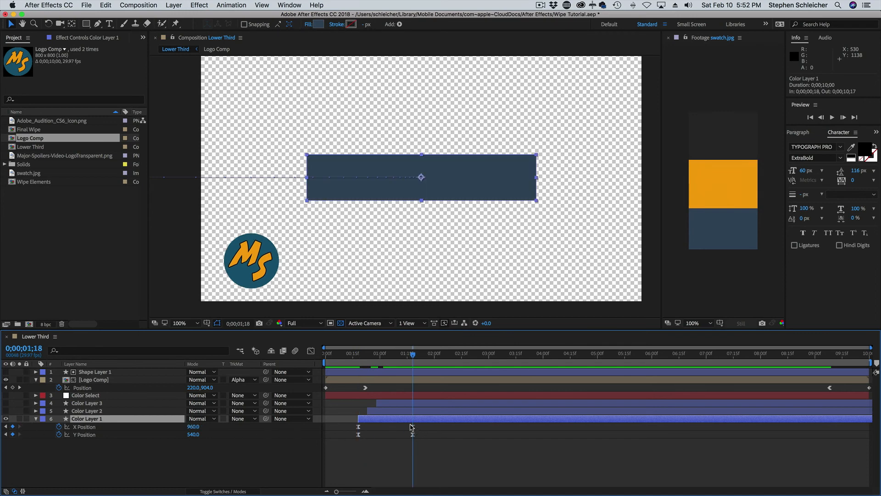
Try an X Position of 820 for Color Layer 1 at its end keyframe, and set it to 850.
mouse_move(413, 429)
drag(194, 428, 191, 431)
click(192, 427)
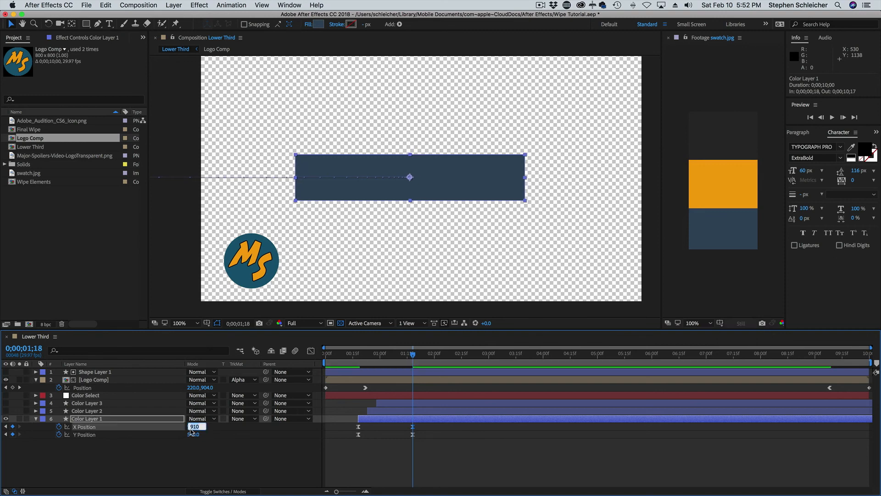
text(820)
key(Return)
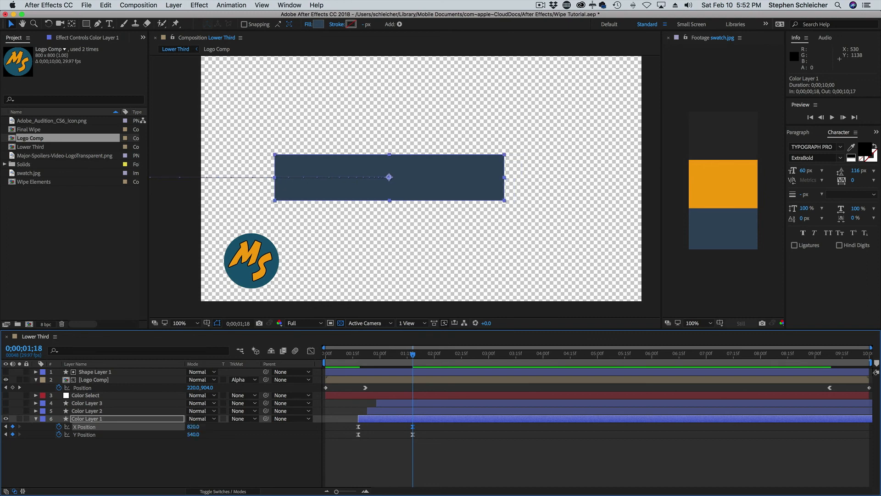
drag(193, 428, 206, 428)
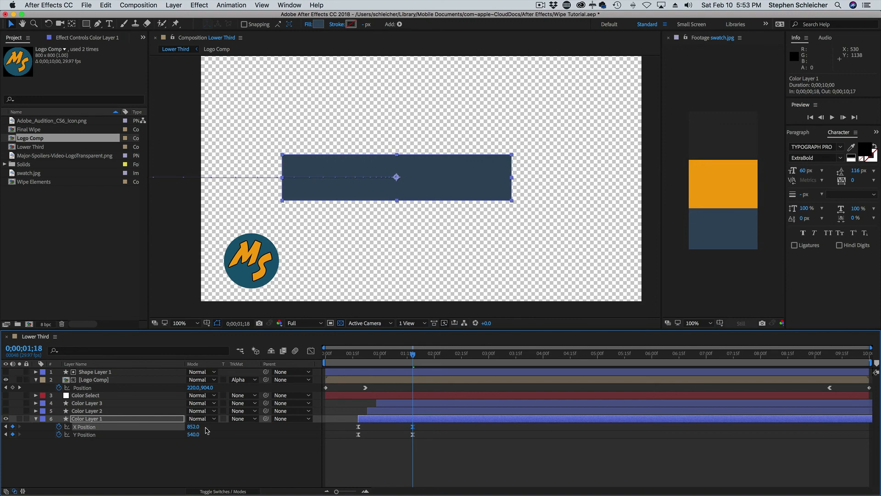
click(199, 428)
text(8)
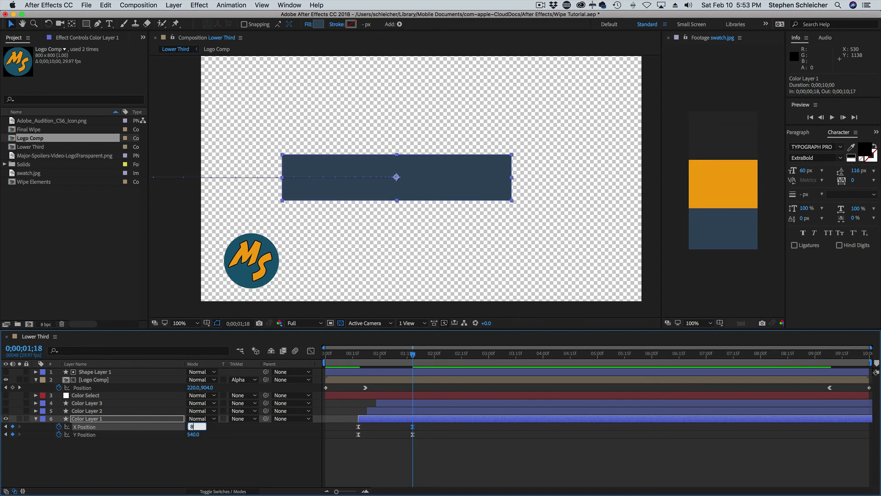
text(50)
key(Return)
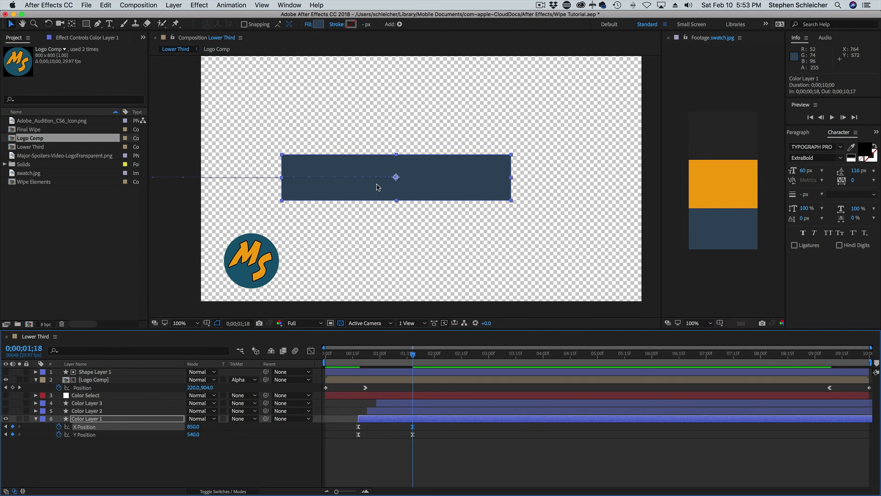
Try moving Color Layer 1's bar down beside the logo, undo the move, and check the Separate Dimensions option of its position.
drag(378, 186, 374, 266)
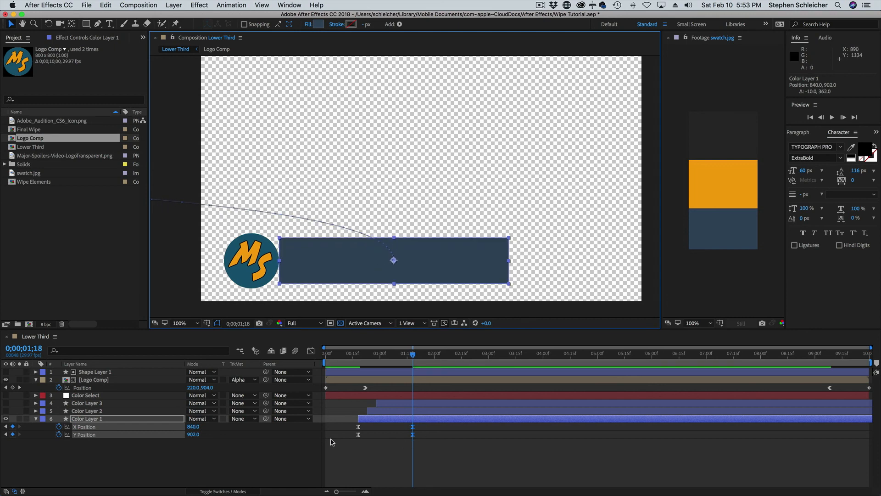
key(super+z)
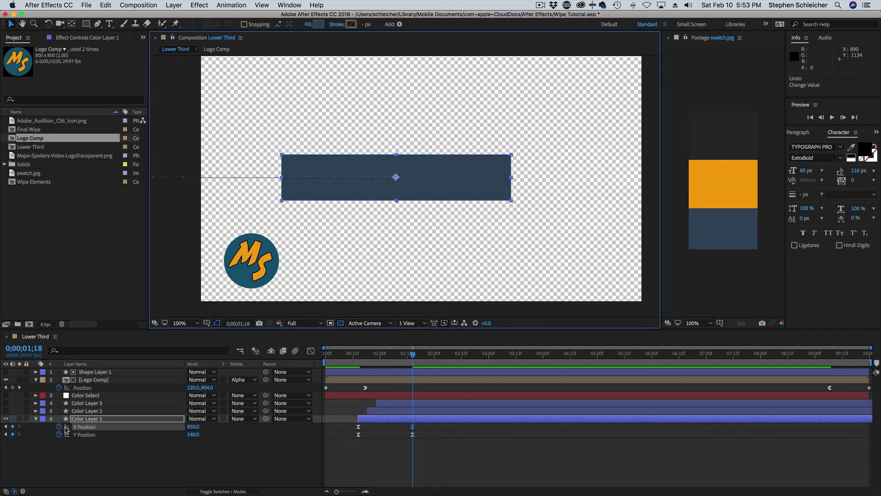
right_click(87, 430)
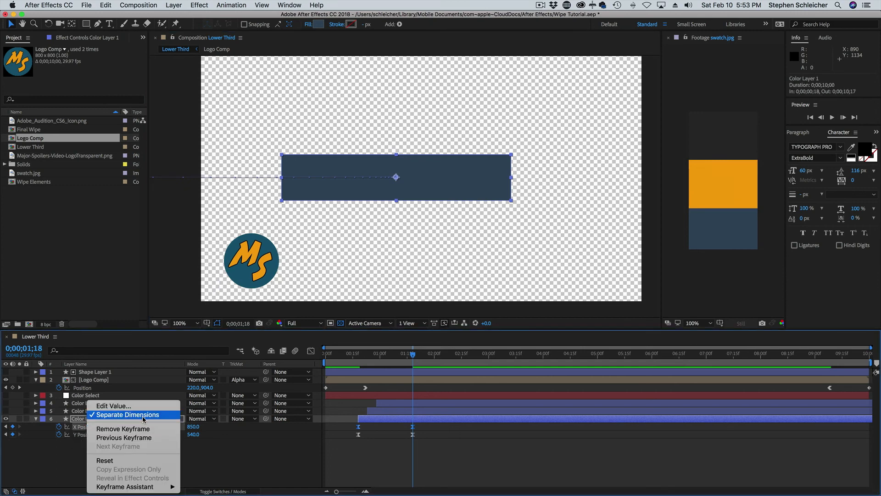
click(273, 463)
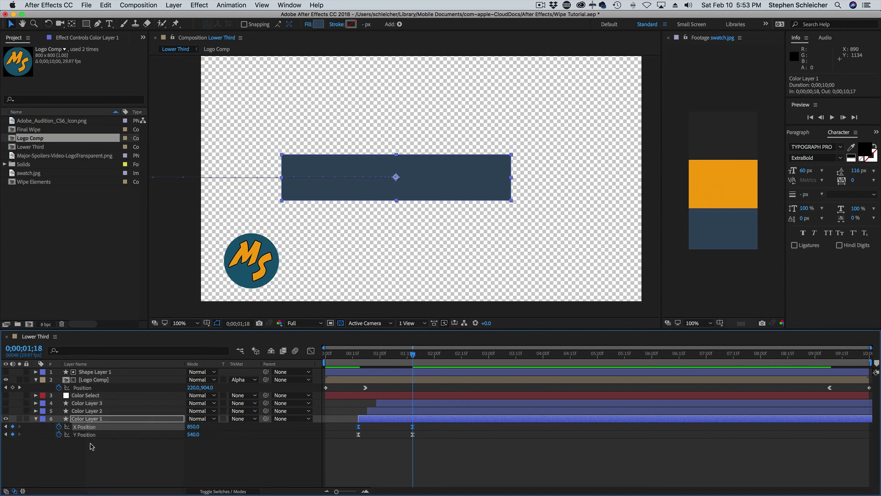
Remove Color Layer 1's Y Position keyframes and move the bar down beside the logo to about 852, 904.
click(59, 435)
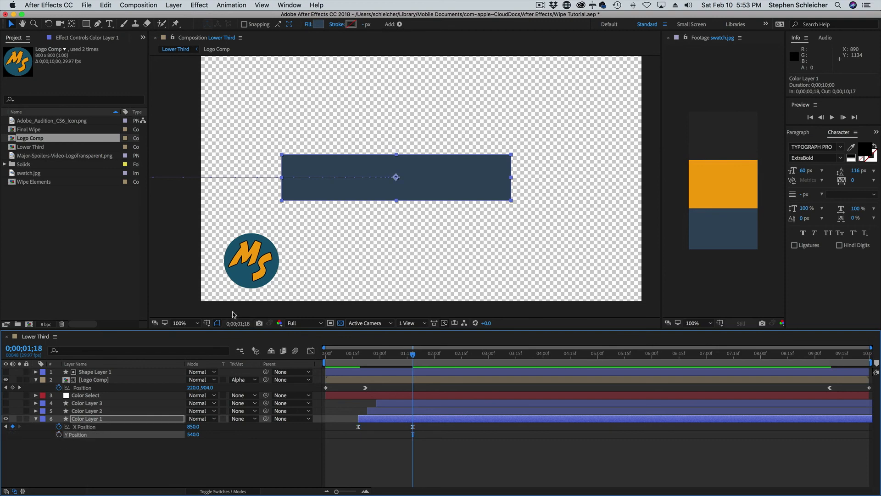
drag(300, 201, 301, 274)
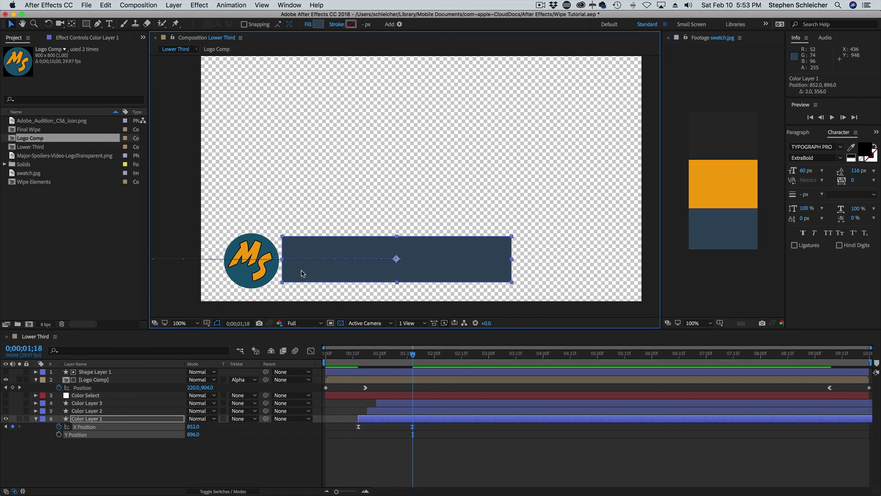
drag(301, 273, 301, 274)
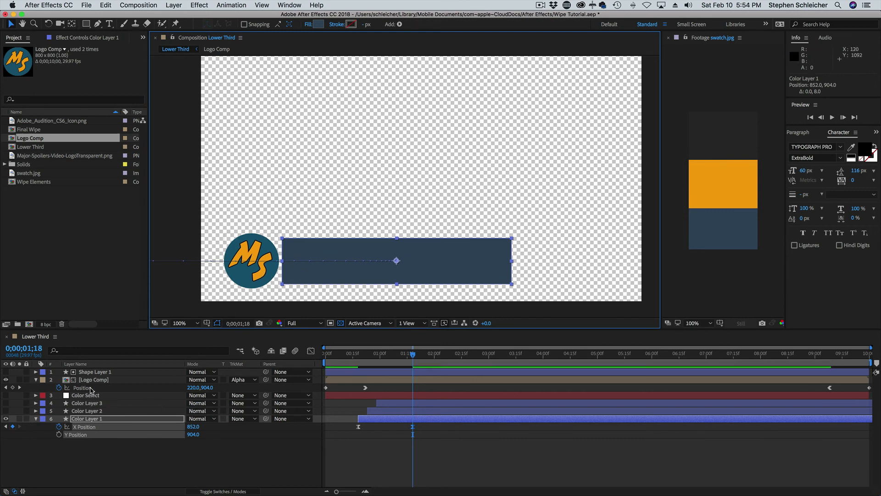
Align Logo Comp and Color Layer 1 to each other by their vertical centers.
super+click(95, 381)
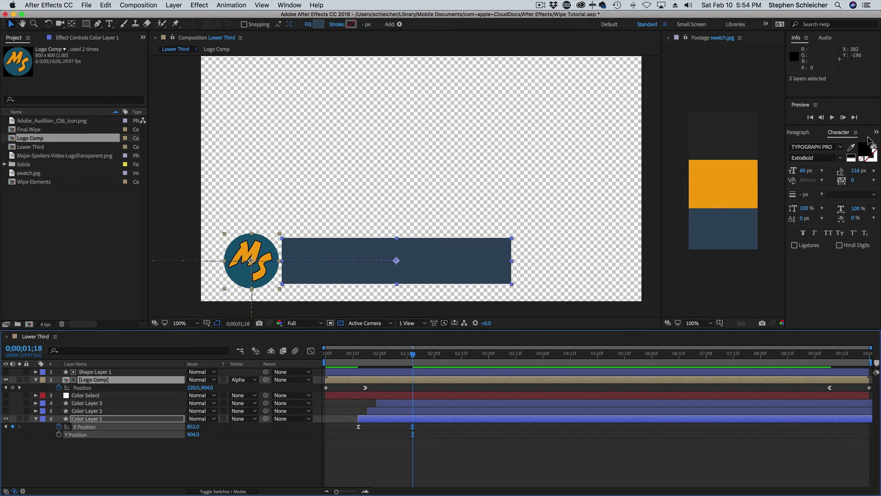
click(289, 5)
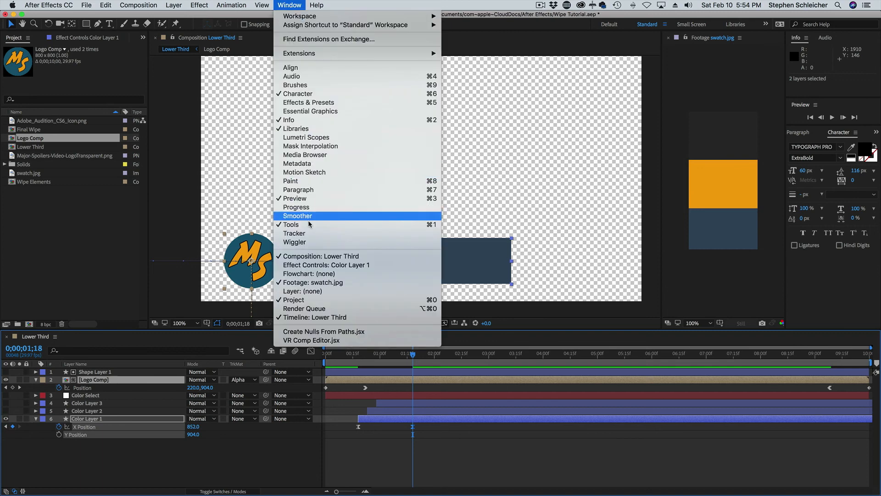
click(301, 69)
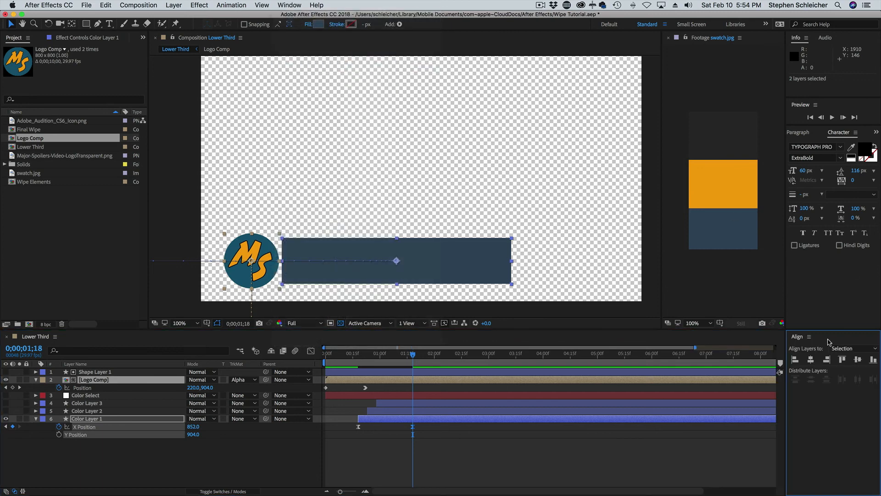
click(860, 362)
drag(341, 259, 343, 252)
key(super+z)
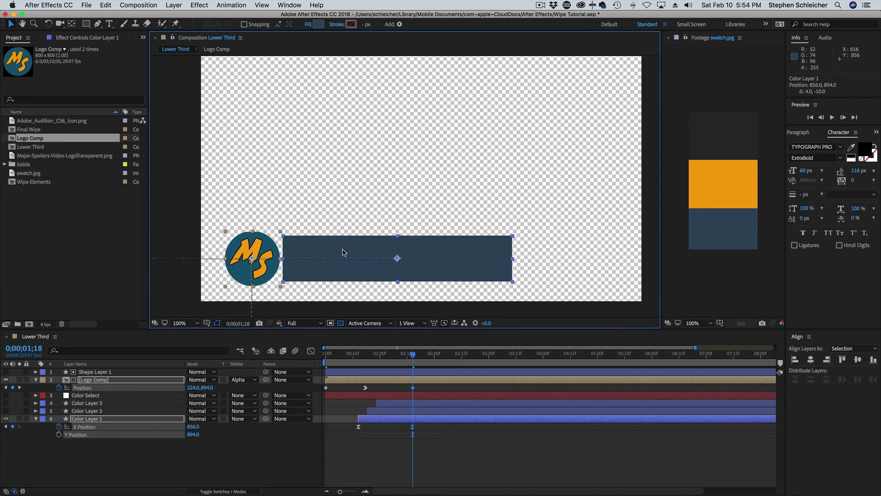
click(266, 471)
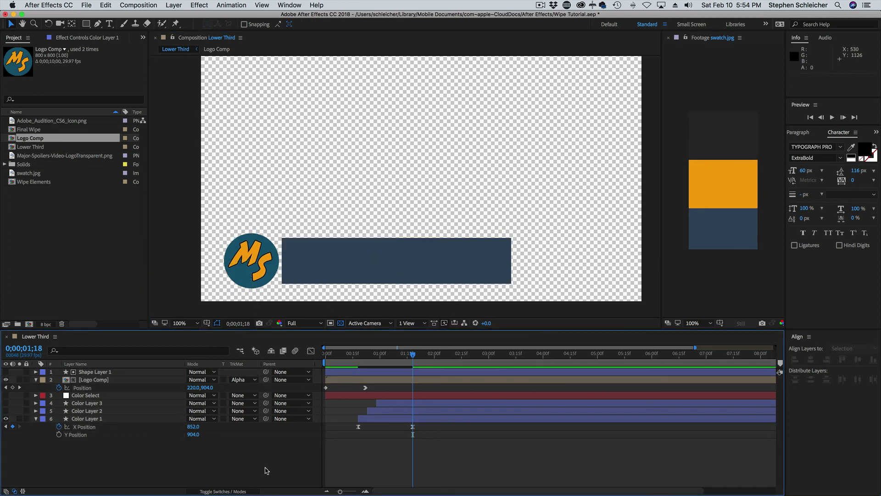
Set the size of Color Layer 2's Rectangle Path 1 to 1000 by 200 with the proportions unlinked.
mouse_move(413, 355)
mouse_down()
mouse_move(324, 361)
mouse_move(415, 366)
mouse_up()
click(35, 411)
click(44, 418)
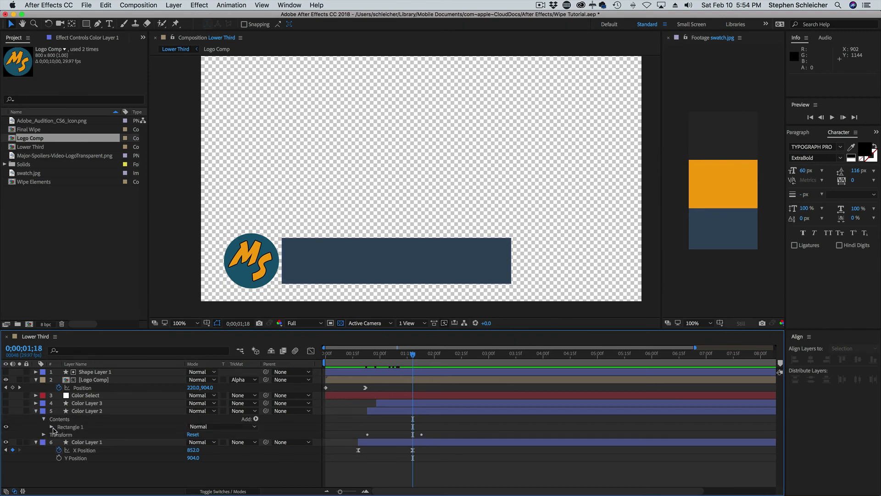
click(51, 427)
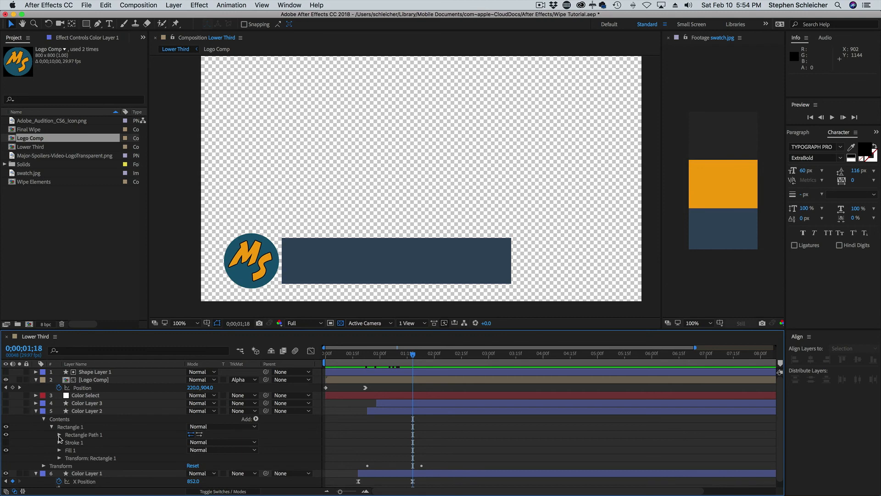
click(60, 435)
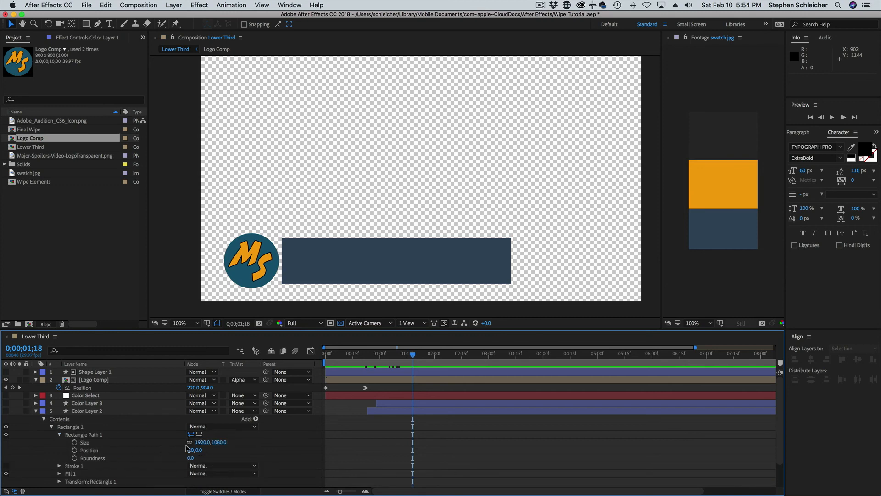
click(202, 442)
text(10)
key(Tab)
text(200)
key(Return)
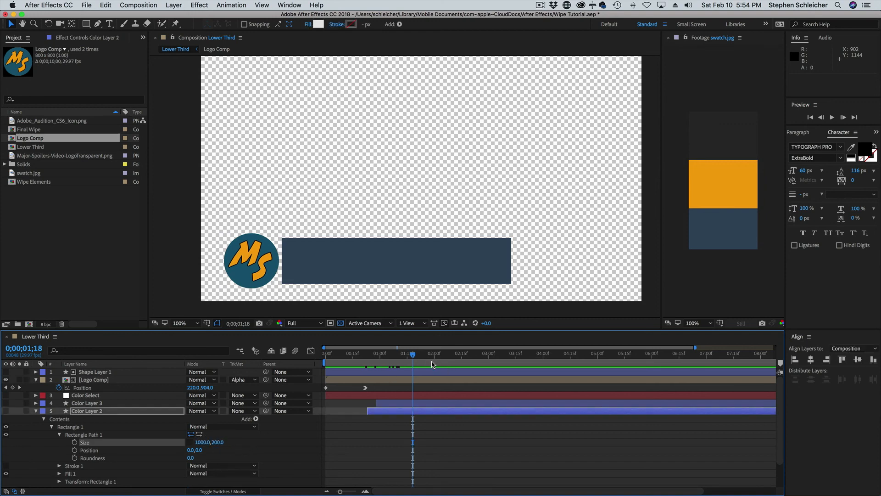
Show Color Layer 2 and, at its end keyframe at 0;00;01;23, remove its Y Position keyframes.
click(6, 411)
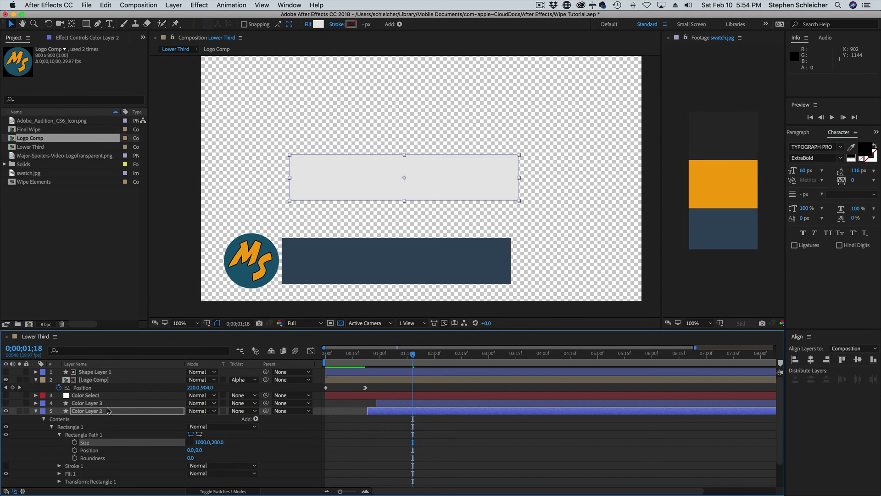
key(u)
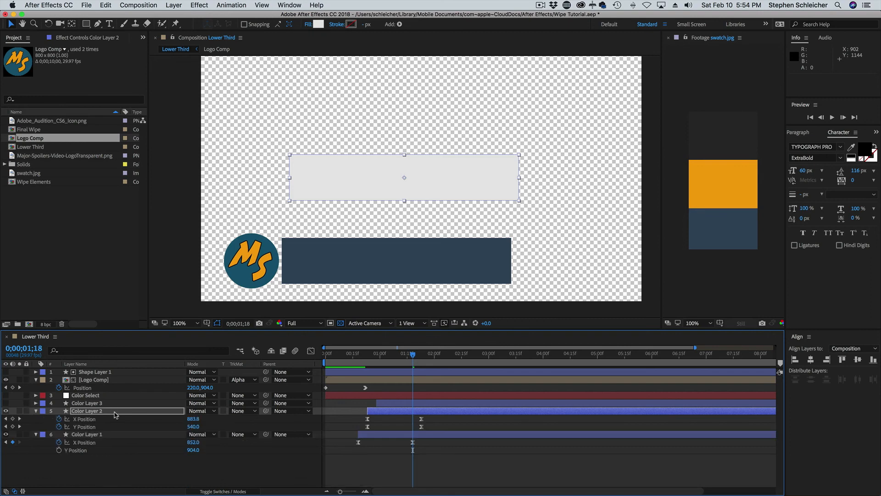
click(19, 419)
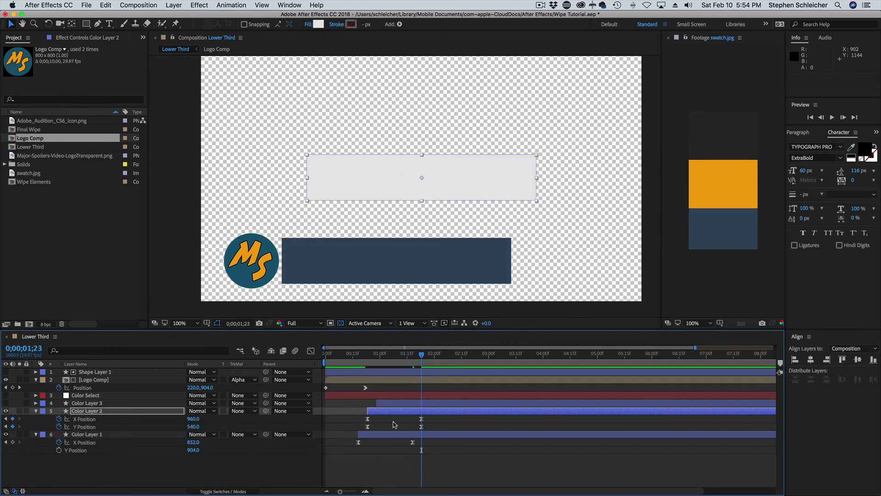
click(59, 426)
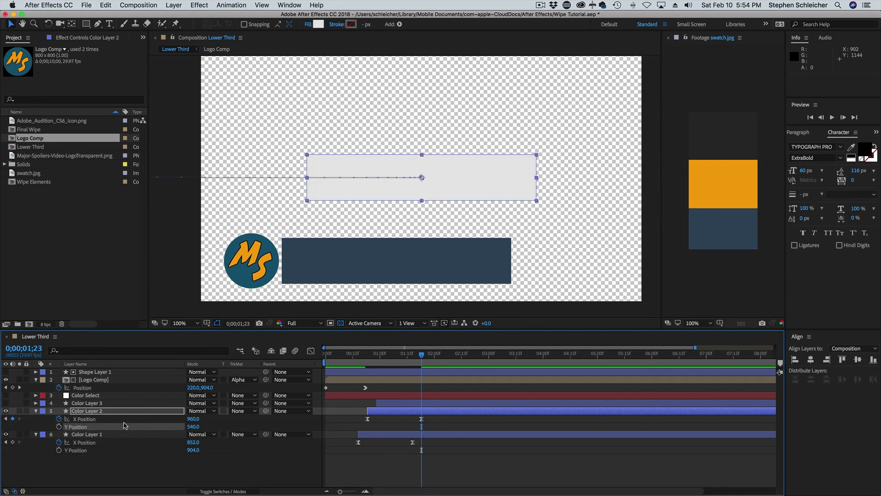
Set Color Layer 2's end X Position to 852 and its Y Position to 904, and preview the animation from the start.
click(194, 418)
text(852)
key(Return)
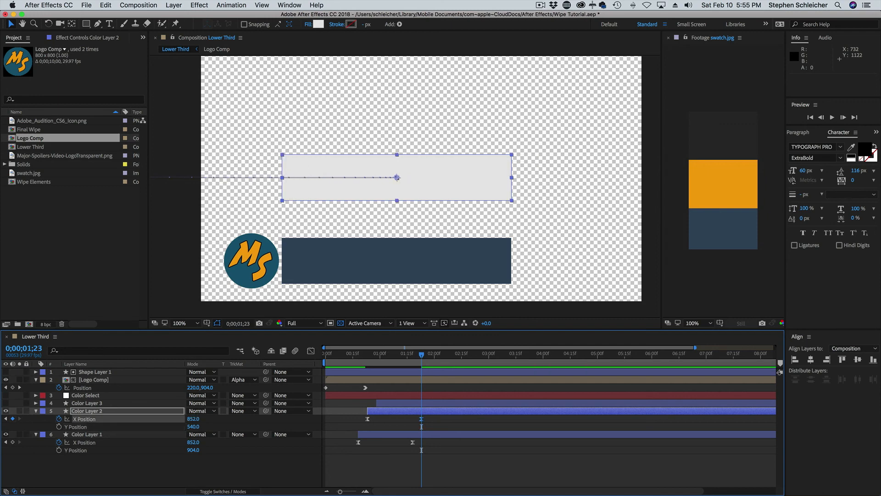
click(196, 427)
text(904)
key(Return)
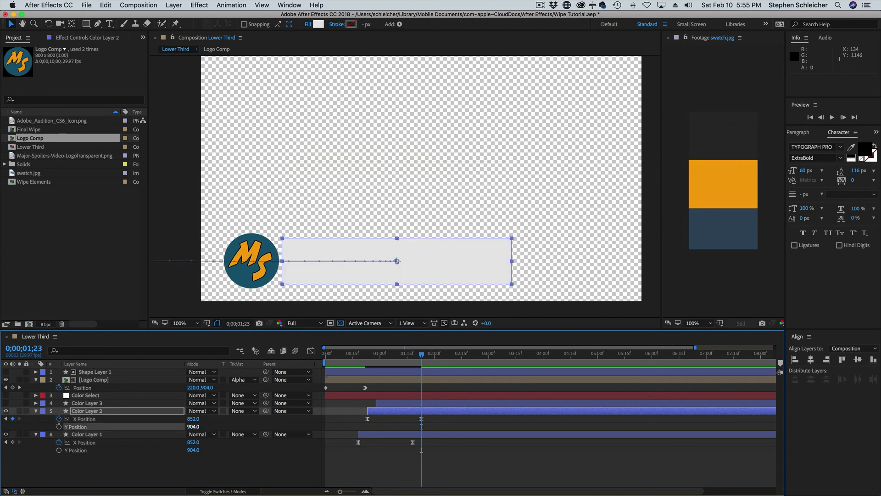
drag(422, 354, 320, 363)
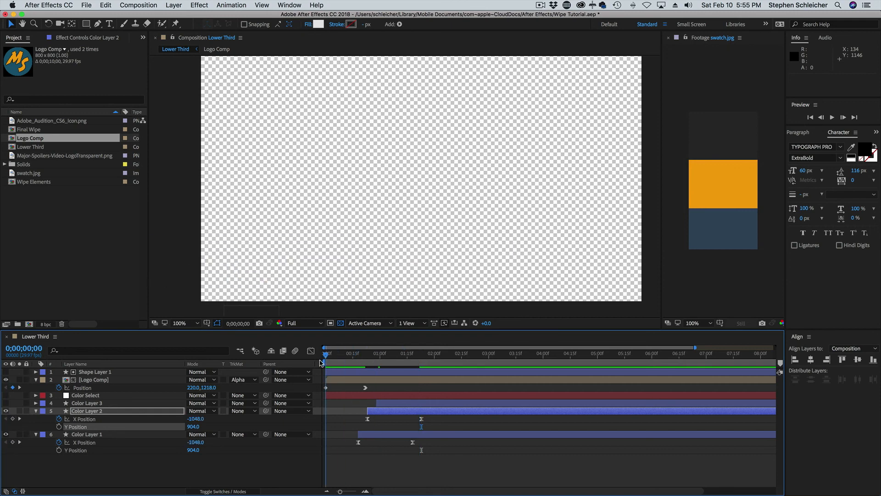
key(space)
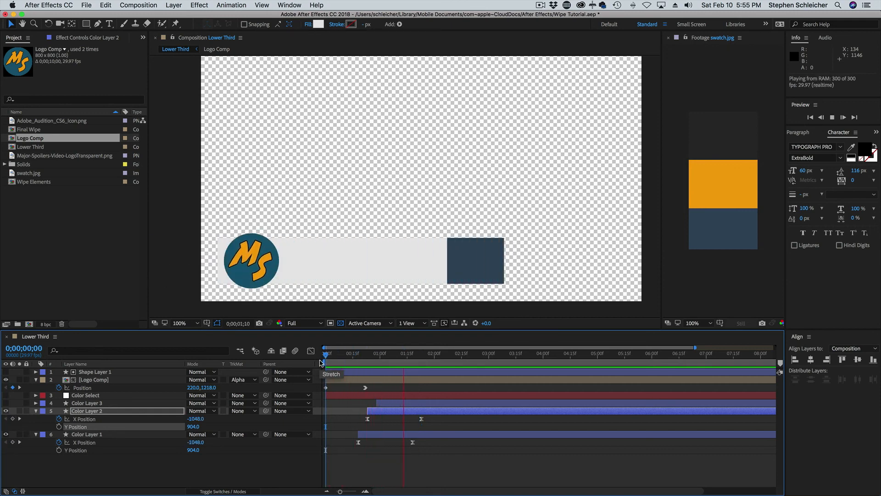
Stop the preview, move the current time to 0;00;01;22 and show Color Layer 3.
key(space)
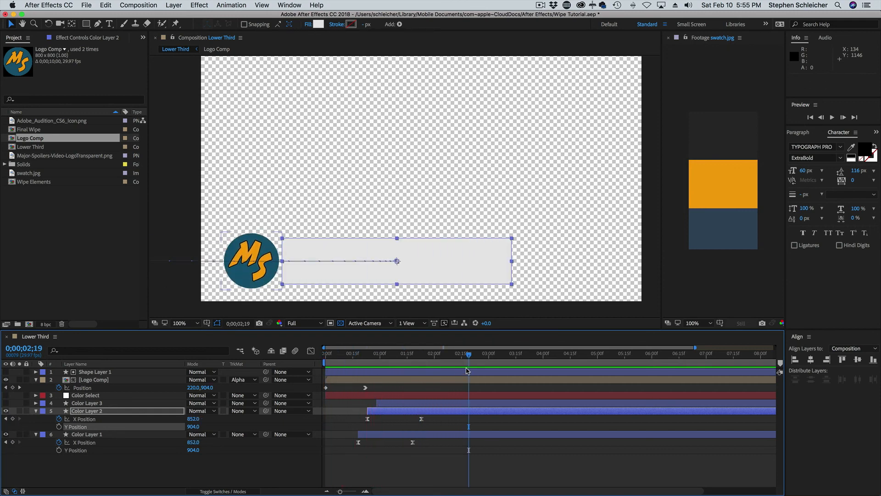
drag(469, 355, 418, 373)
click(6, 403)
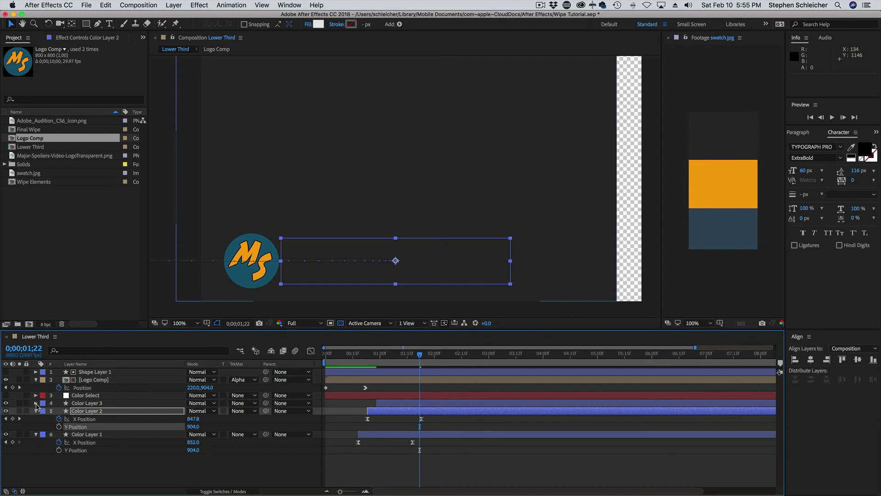
Set the width of Color Layer 3's Rectangle Path 1 to 980, keeping the proportions linked.
click(36, 404)
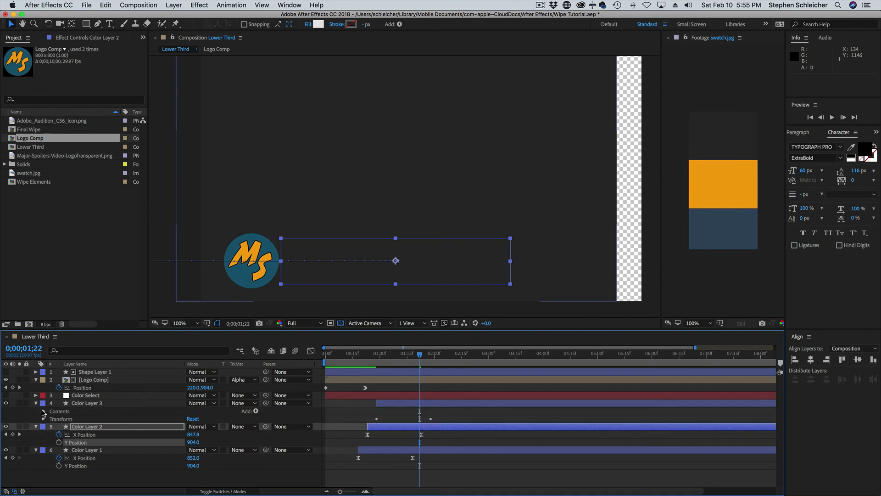
click(43, 412)
click(51, 419)
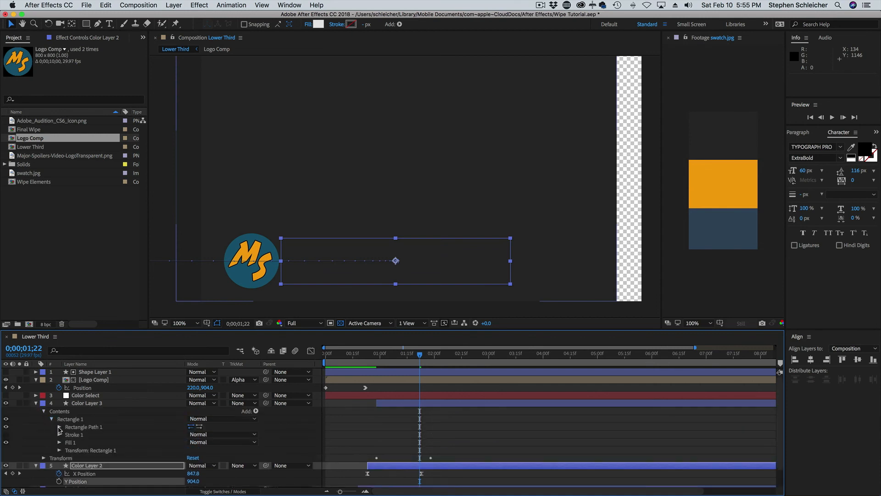
click(59, 427)
scroll(163, 449, down, 3)
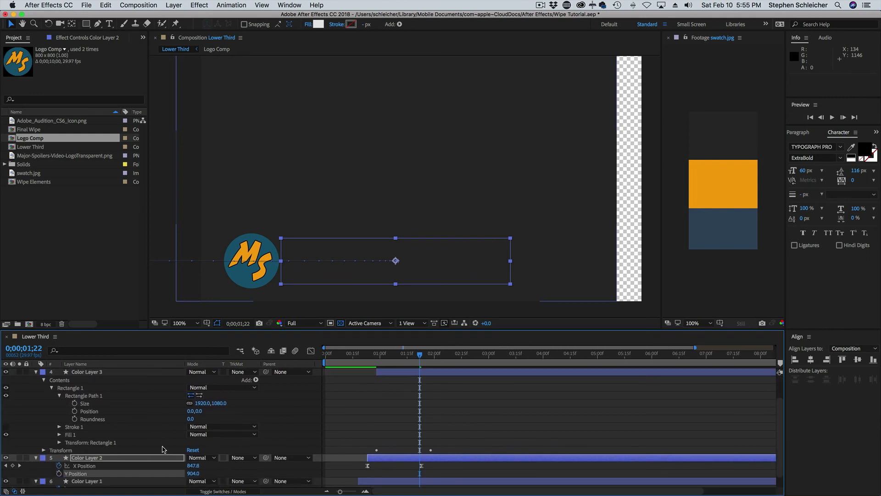
scroll(163, 449, down, 1)
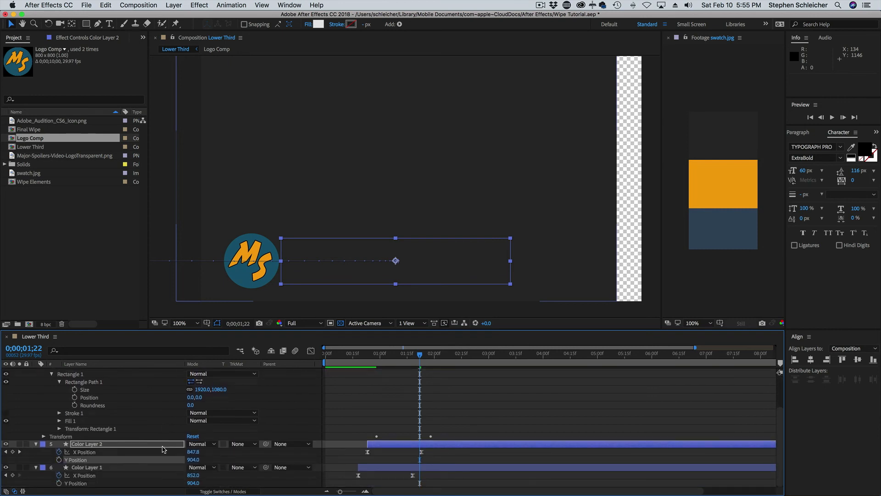
scroll(163, 449, up, 3)
click(204, 420)
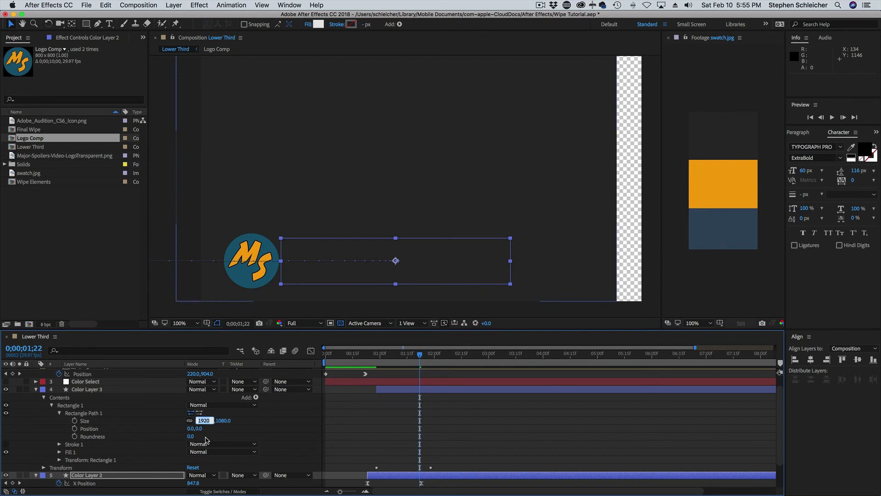
text(9)
key(Return)
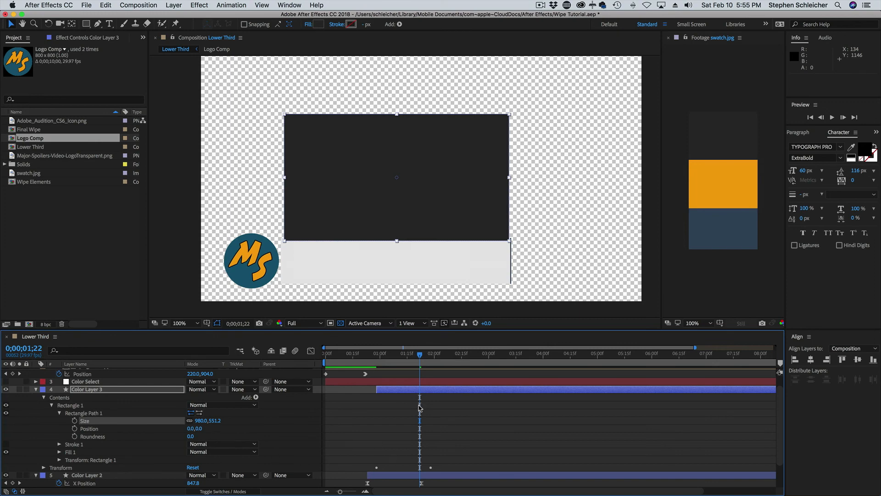
Go to Color Layer 3's end keyframe at 0;00;01;28 and remove its Y Position keyframes.
drag(423, 357, 432, 356)
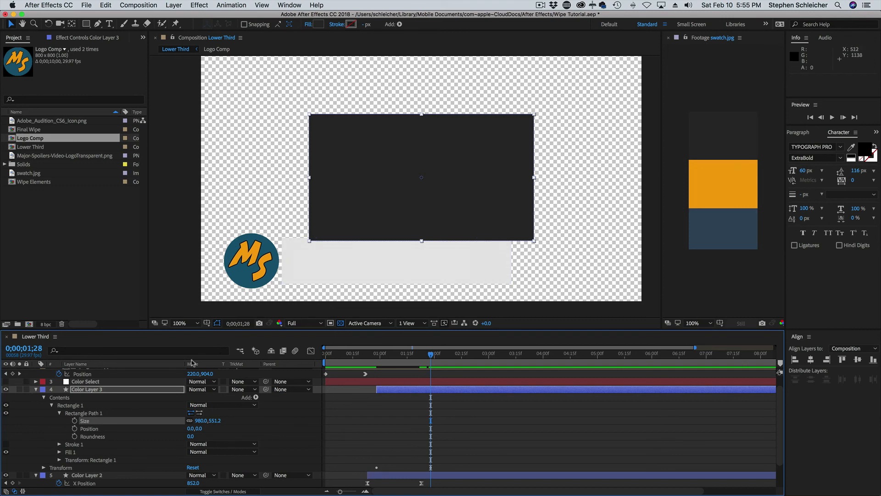
click(84, 391)
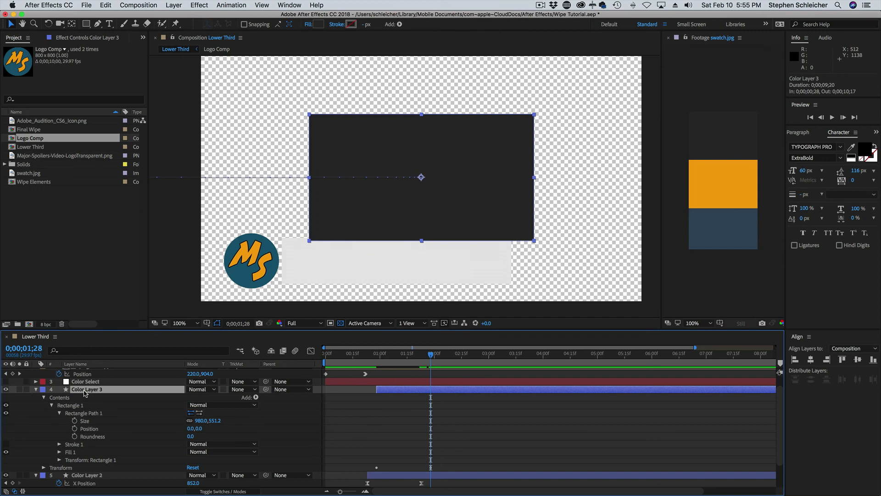
key(u)
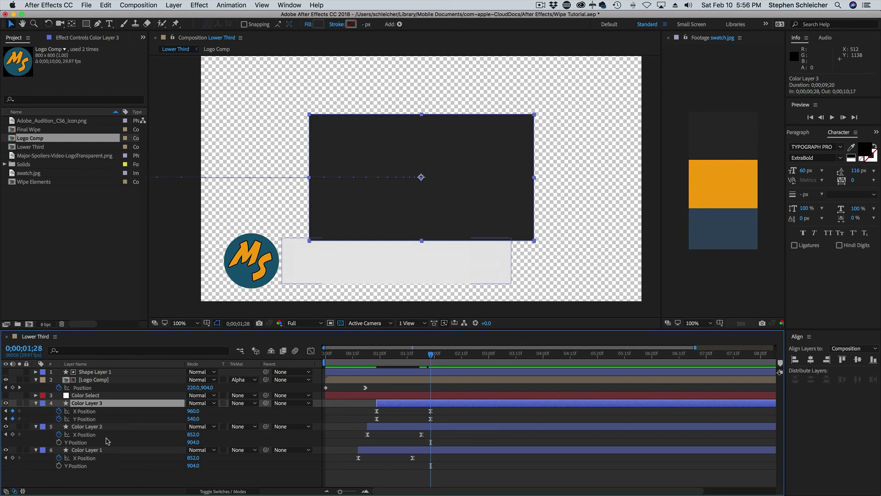
click(59, 419)
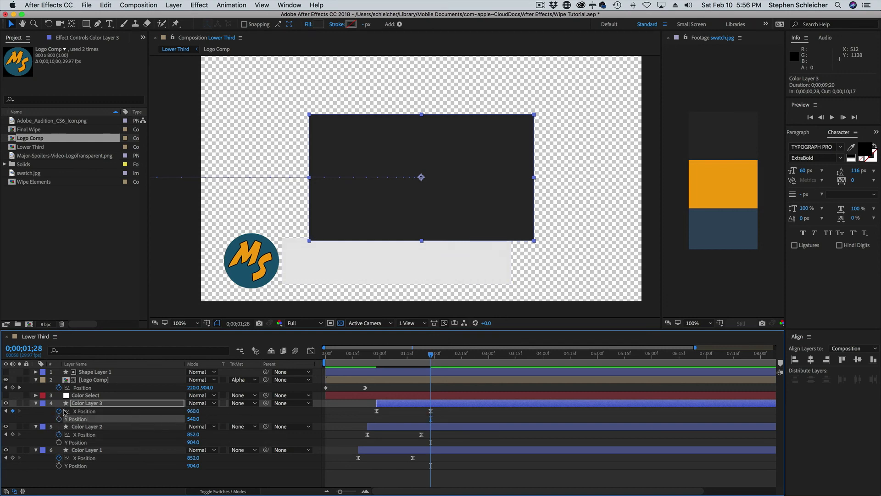
Set the height of Color Layer 3's Rectangle Path 1 to 200 with the proportions unlinked.
click(36, 403)
click(36, 403)
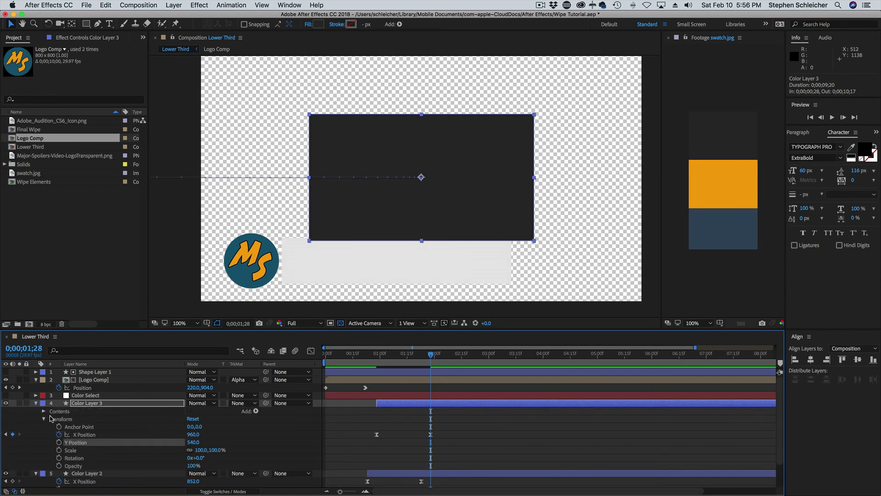
click(44, 412)
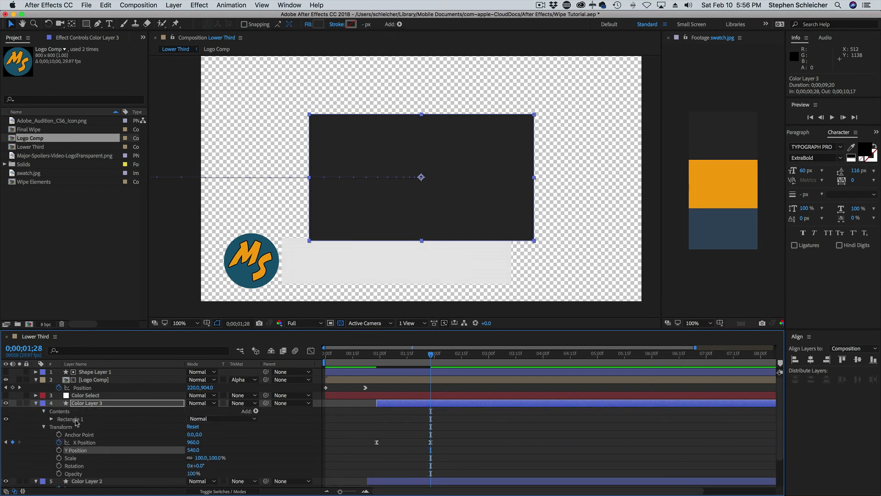
click(51, 419)
click(62, 428)
click(59, 426)
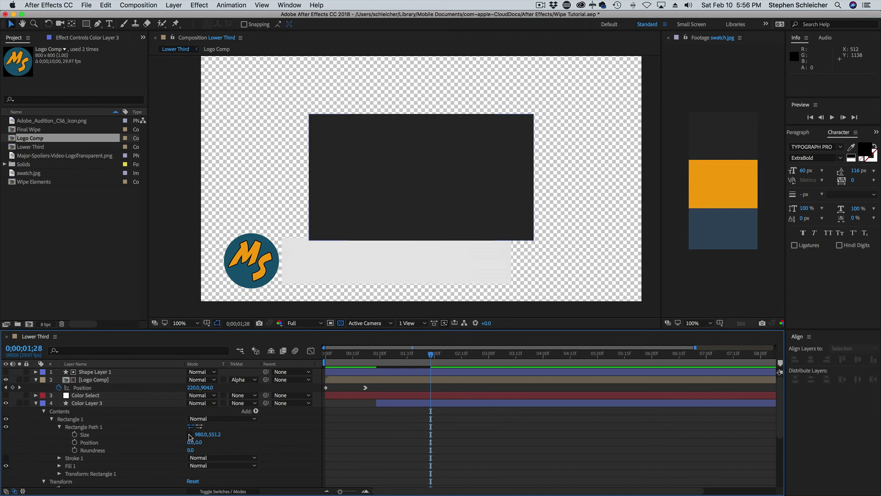
click(215, 434)
text(200)
key(Return)
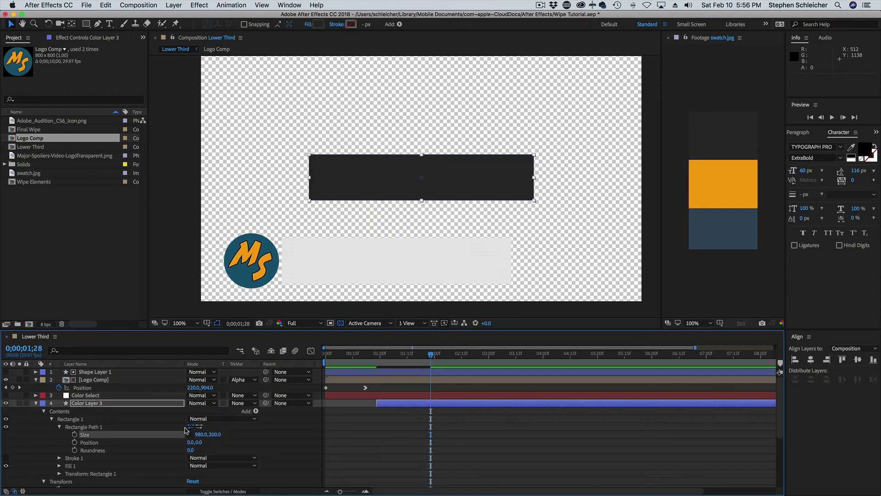
Move Color Layer 3's bar beside the logo at X Position 842 and set its Y Position to 904.
click(44, 411)
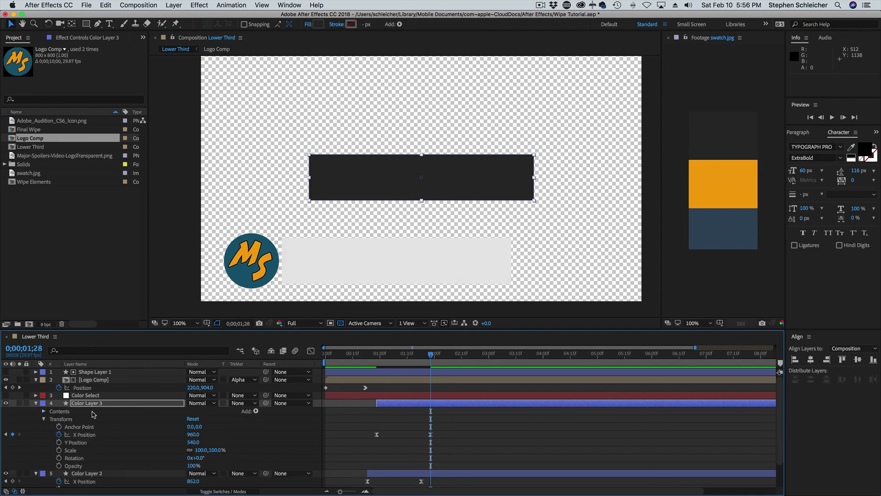
key(u)
key(u)
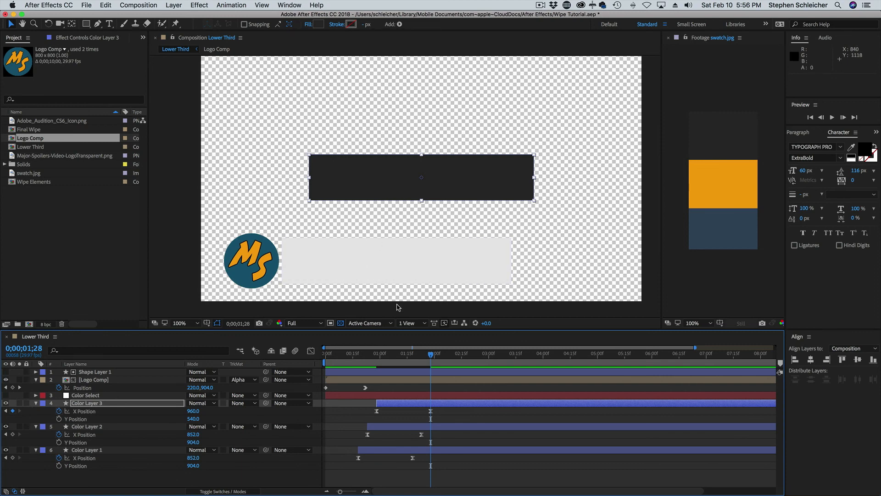
click(107, 404)
drag(399, 191, 372, 274)
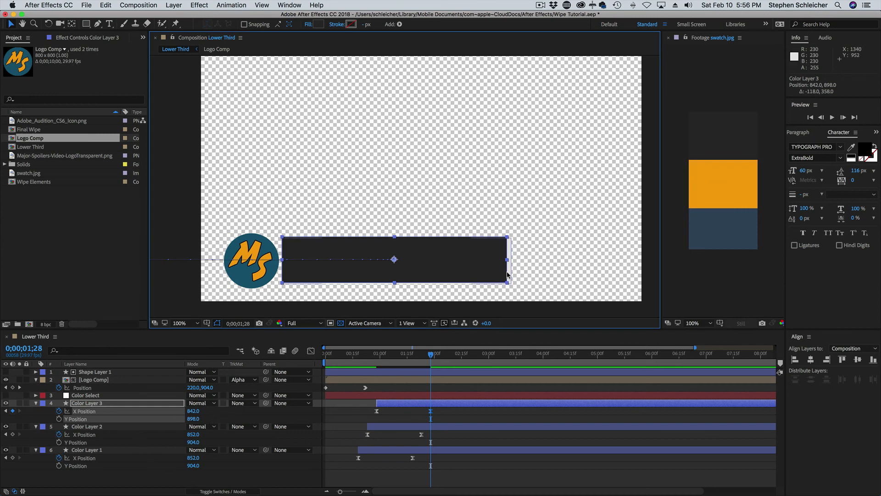
click(194, 419)
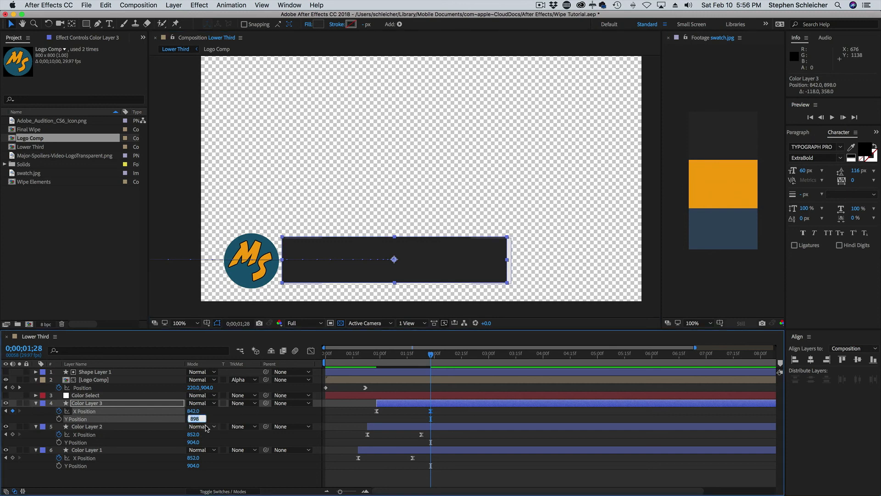
text(904)
key(Return)
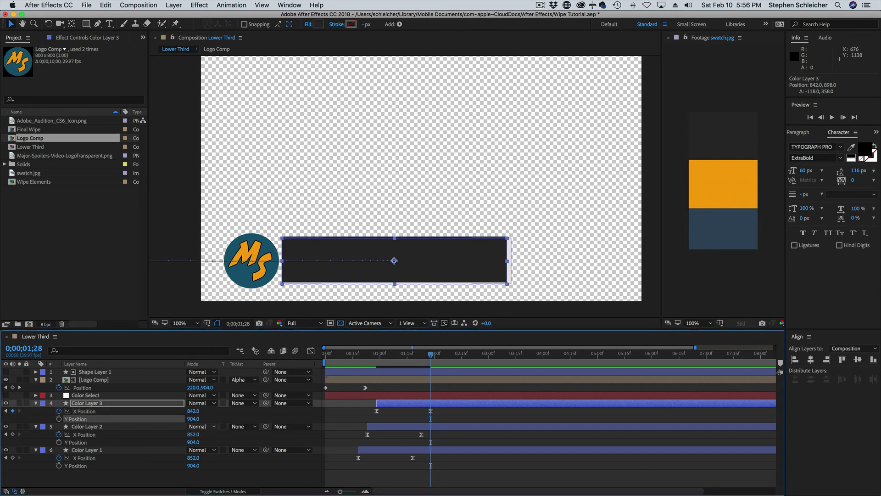
Turn off the transparency grid and preview the lower third animation from the start.
click(167, 467)
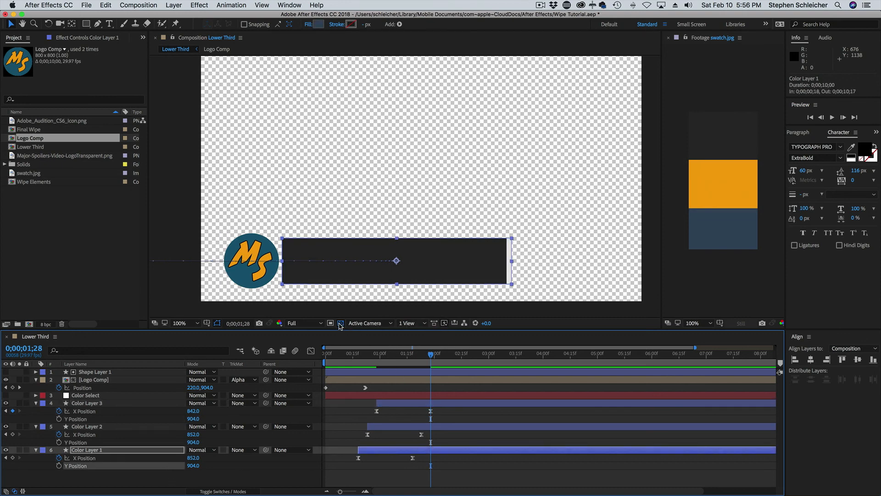
click(340, 324)
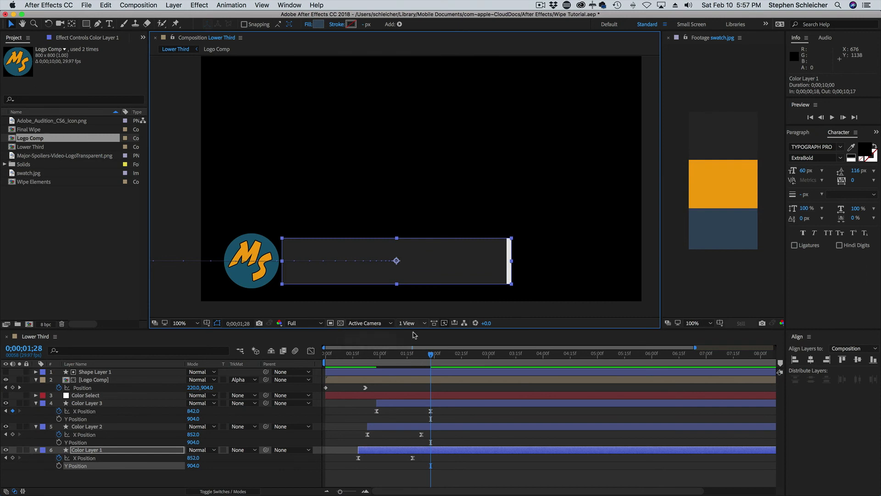
click(306, 481)
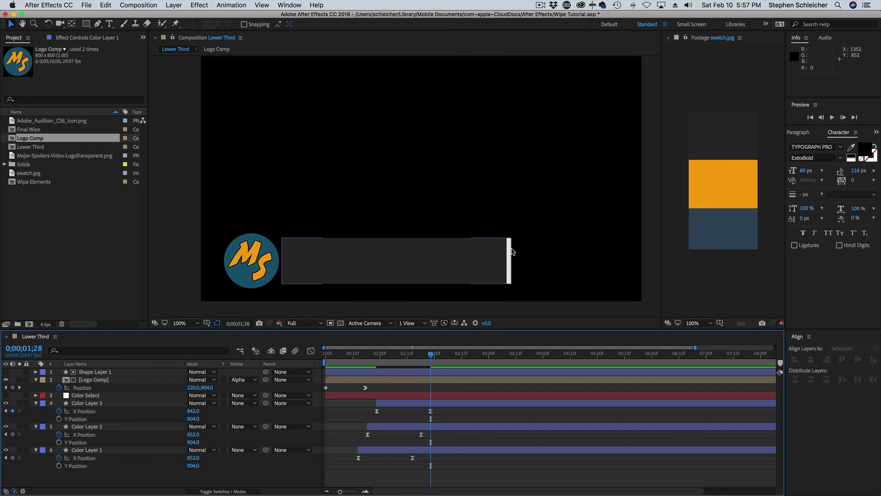
drag(432, 356, 306, 358)
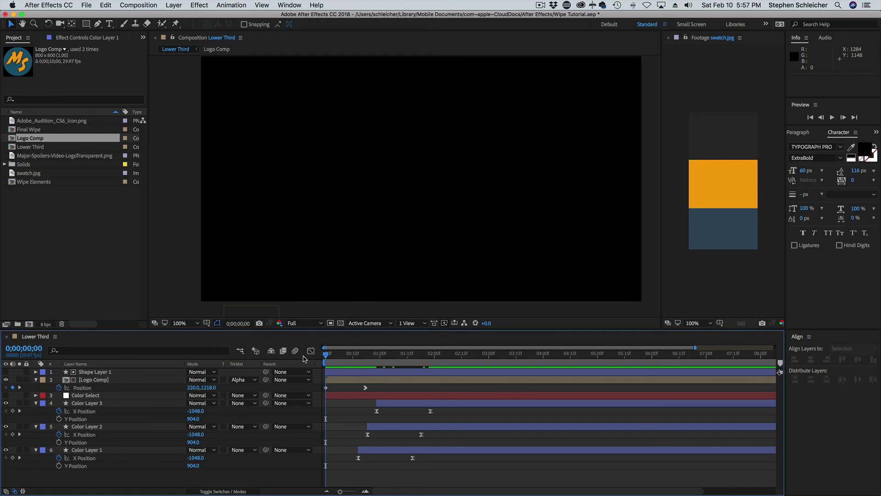
key(space)
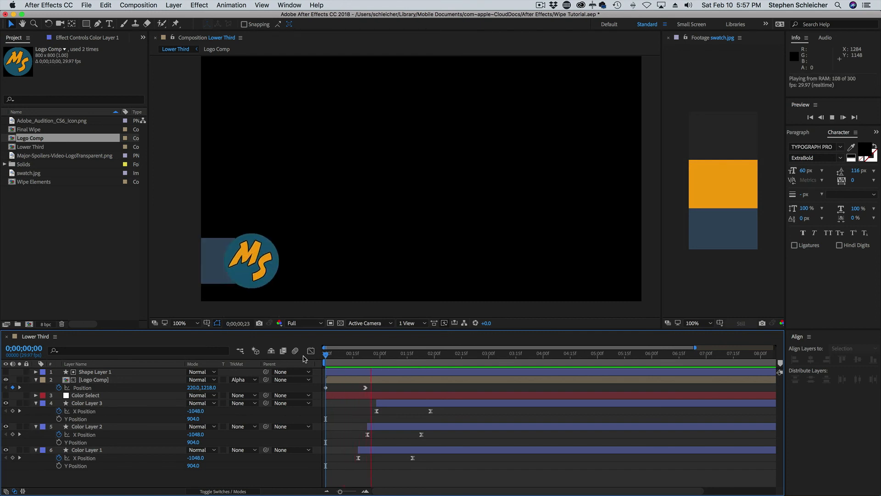
key(space)
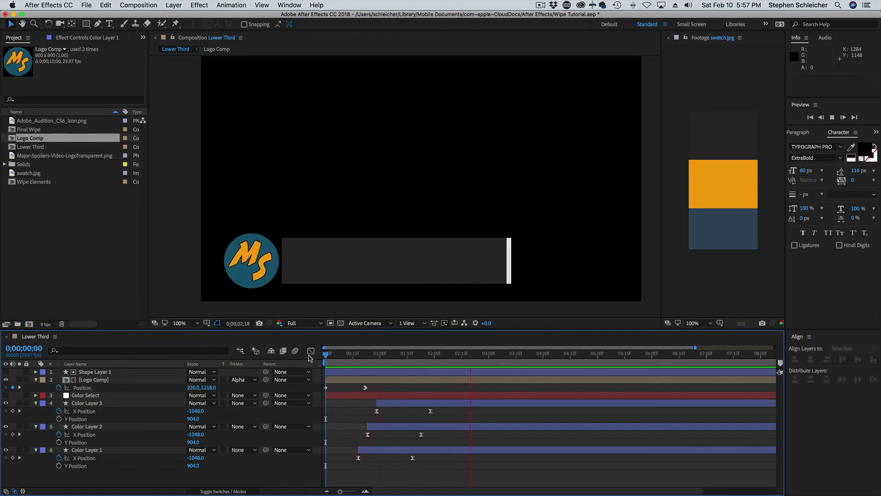
key(Home)
key(space)
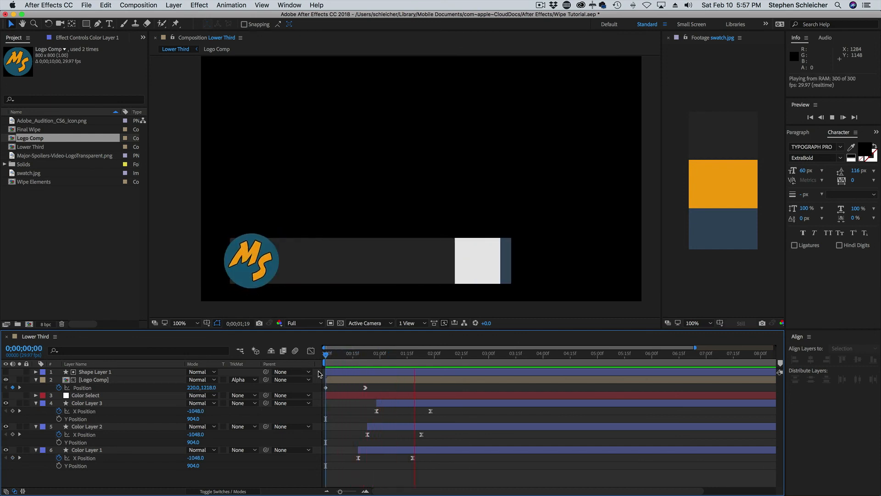
key(space)
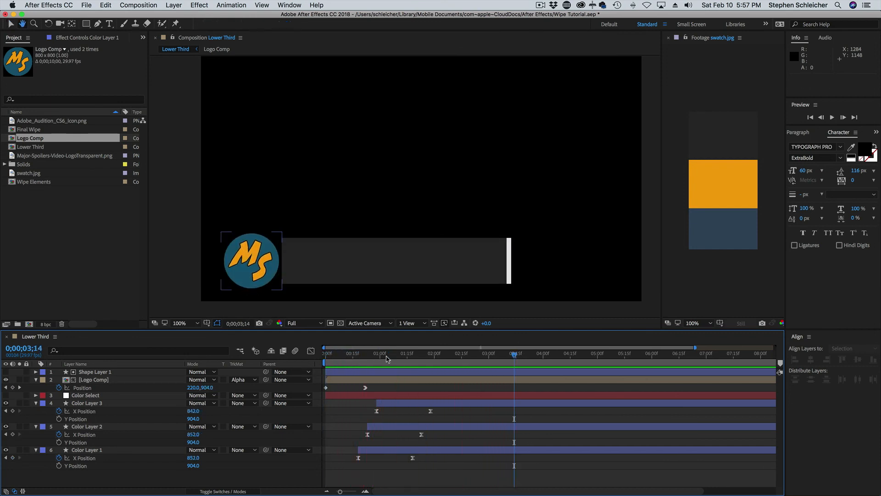
Shift the end X Position keyframes of all three color layers about 13 frames earlier and preview from the start.
drag(379, 356, 431, 367)
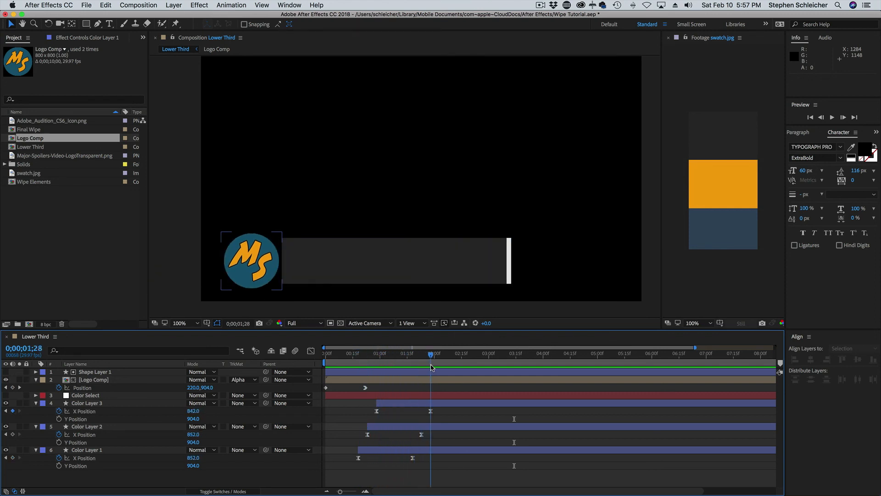
drag(410, 407, 442, 466)
drag(422, 437, 398, 435)
drag(430, 356, 321, 361)
key(space)
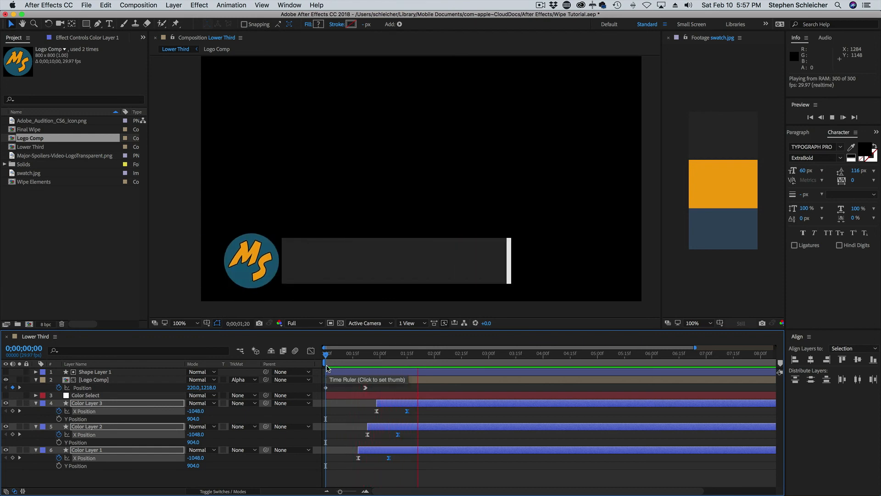
key(space)
key(space)
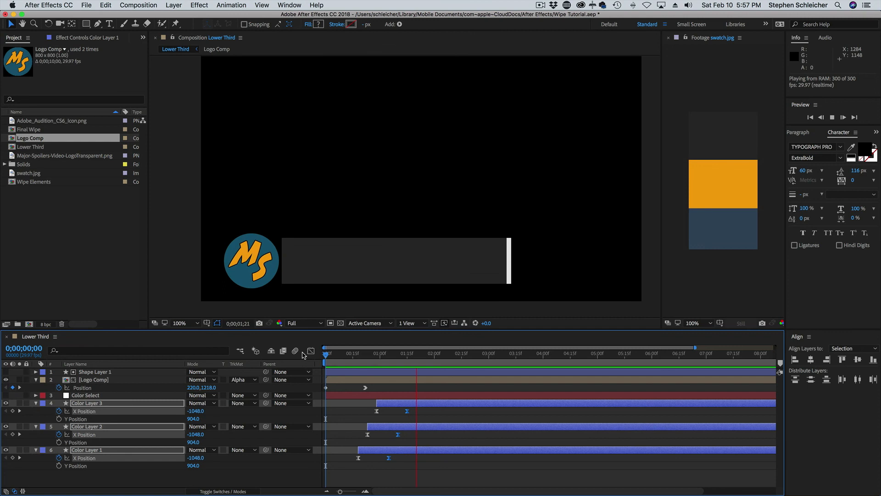
key(space)
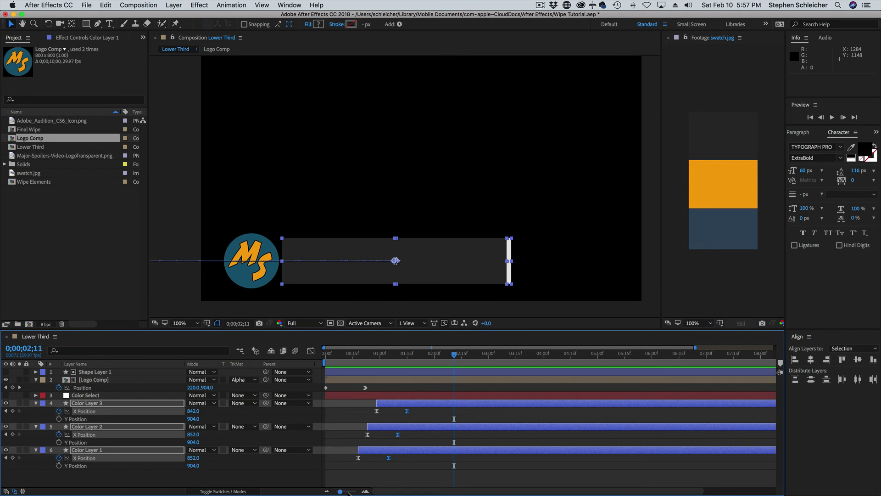
Copy Color Layer 1's two X Position keyframes, paste them at 0;00;09;04 and time-reverse the pasted pair.
drag(343, 493, 335, 492)
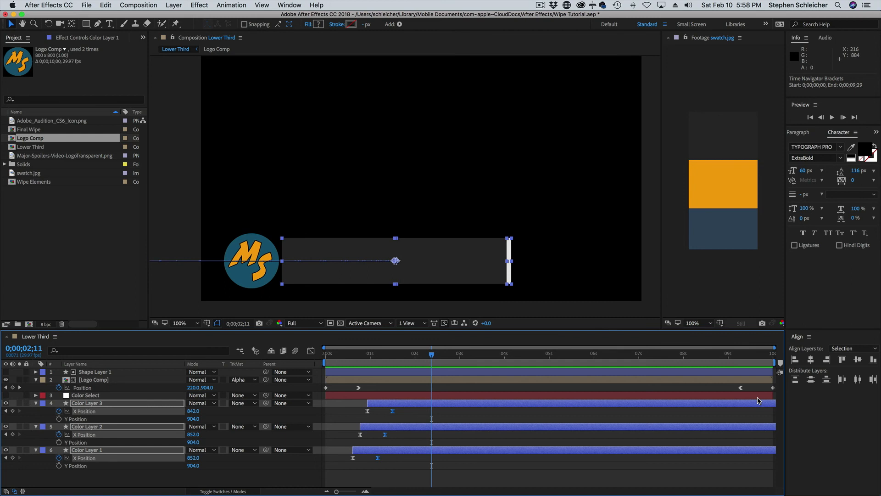
drag(347, 456, 394, 466)
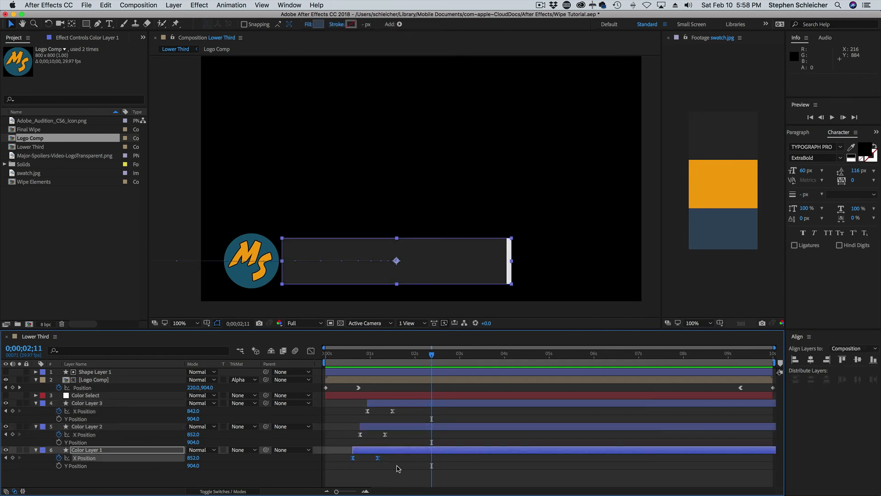
key(super+c)
drag(435, 357, 741, 357)
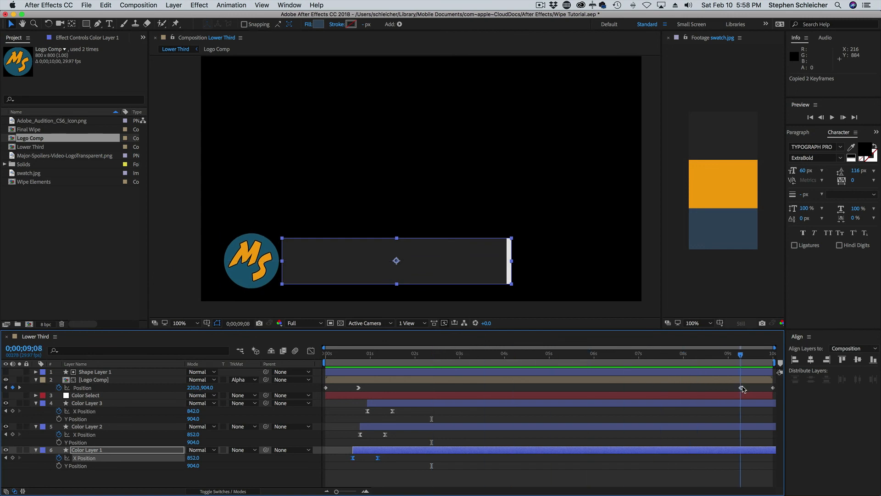
drag(430, 357, 353, 403)
key(space)
drag(516, 403, 737, 398)
key(super+v)
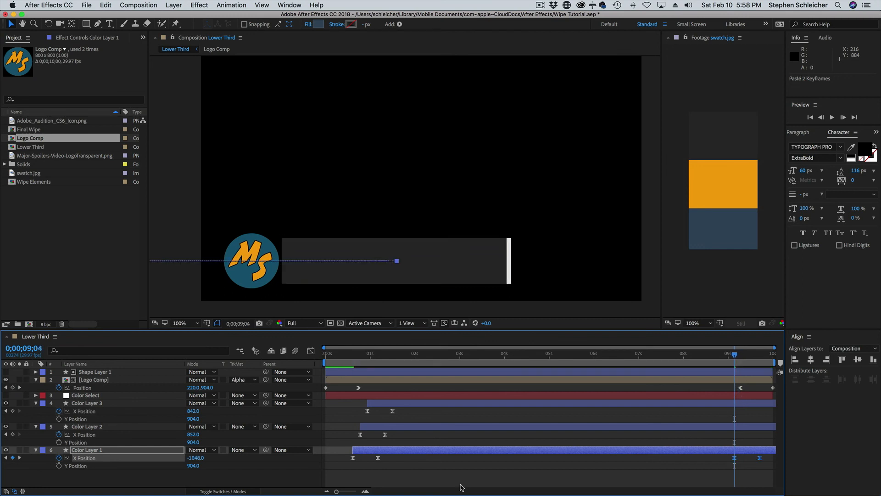
right_click(735, 458)
mouse_move(751, 486)
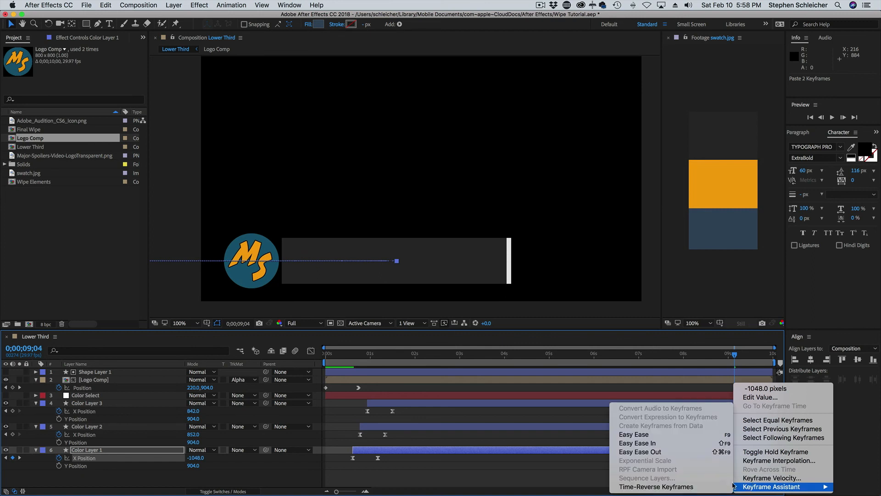
click(673, 487)
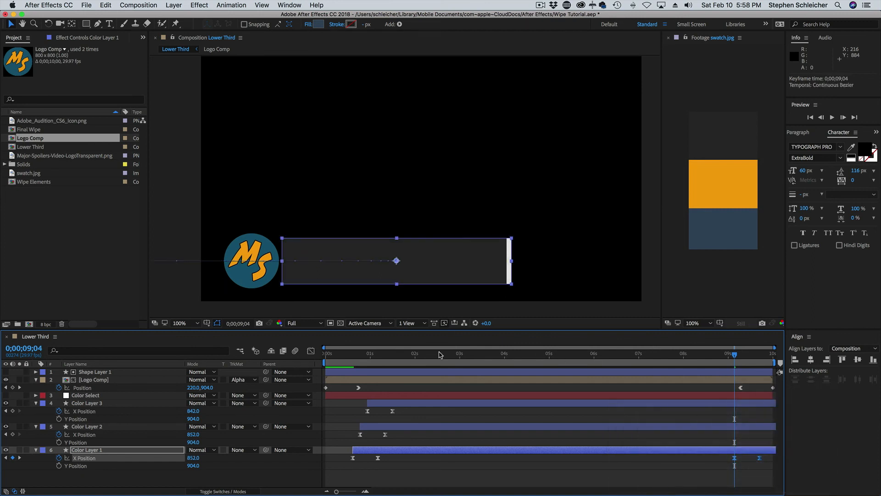
Hide Color Layer 2 and Color Layer 3 and preview Color Layer 1's wipe from the start.
drag(337, 362, 324, 360)
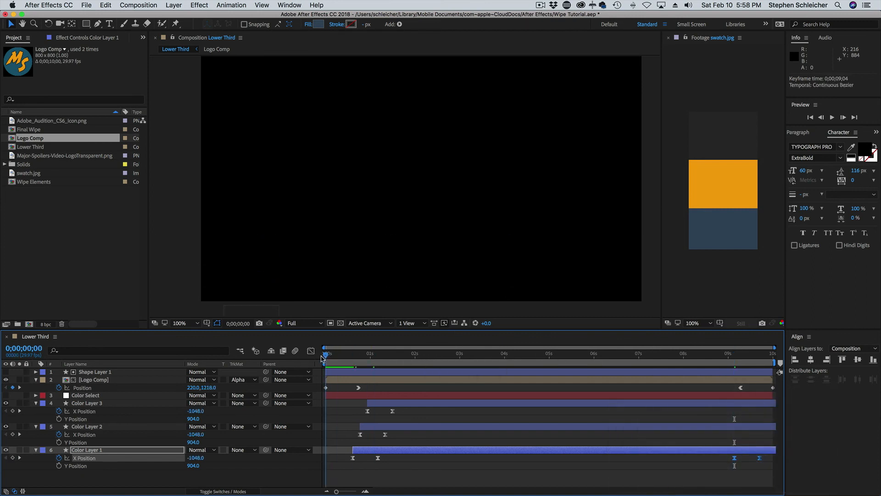
key(space)
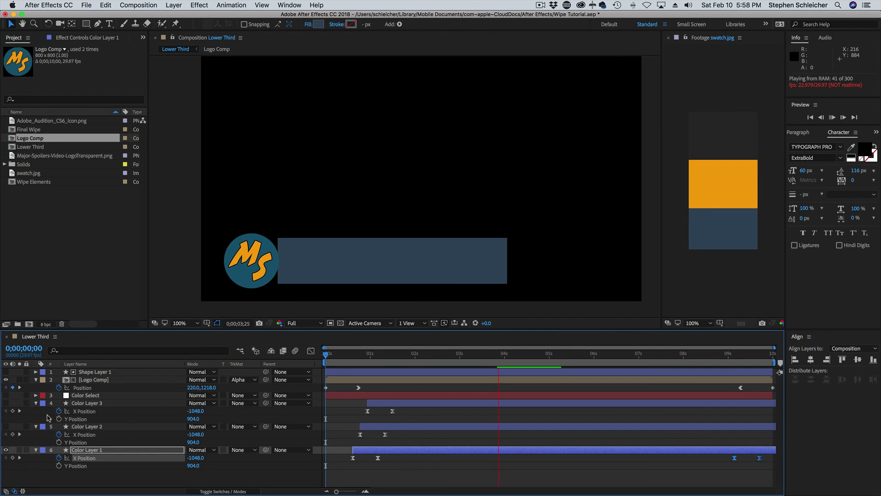
key(space)
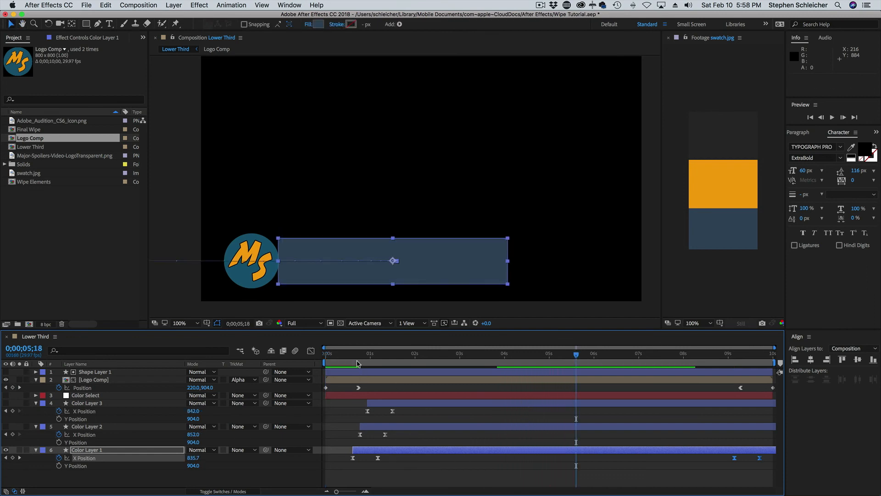
key(space)
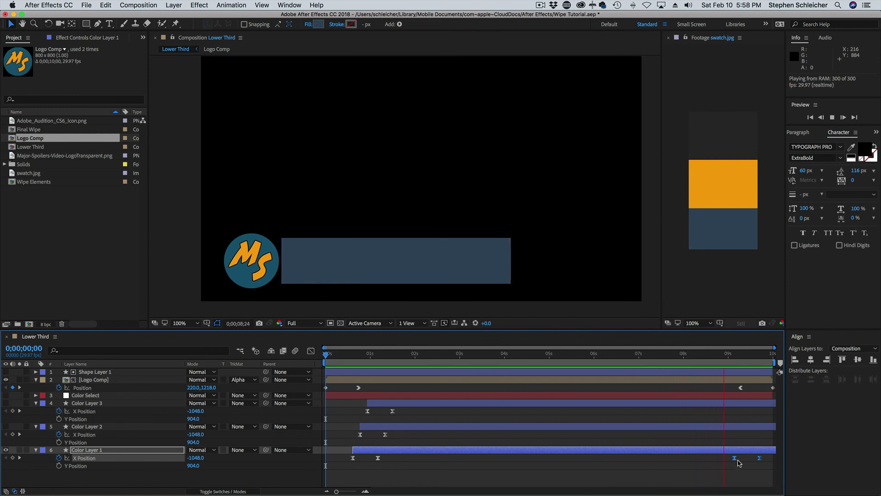
key(space)
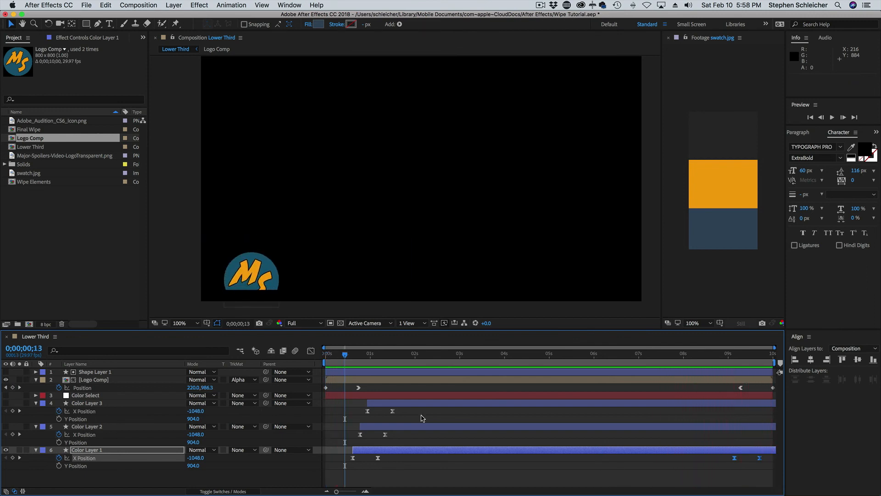
Set Color Layer 1's X Position keyframe at 0;00;01;05 to Linear temporal interpolation and apply Easy Ease In.
drag(345, 355, 378, 355)
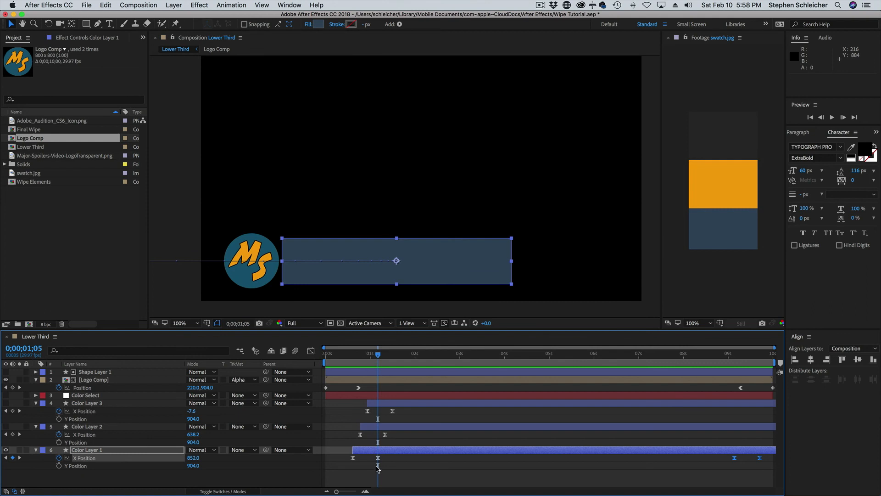
right_click(378, 458)
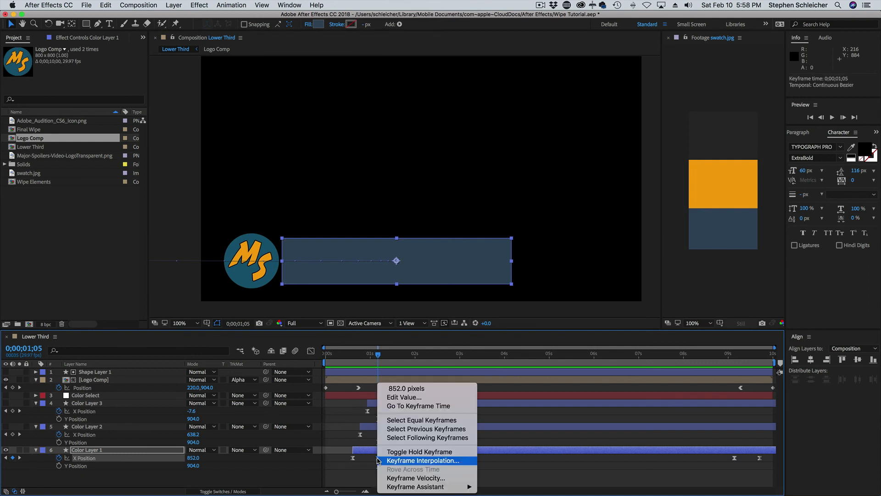
click(423, 461)
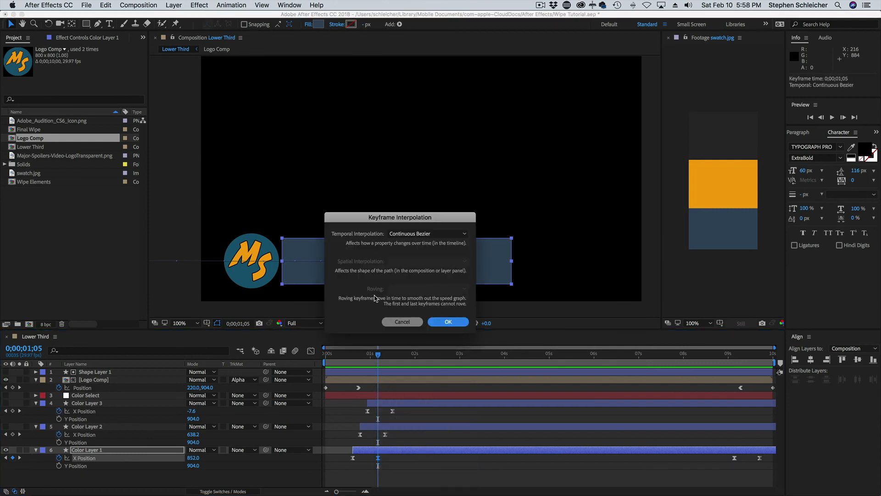
click(423, 234)
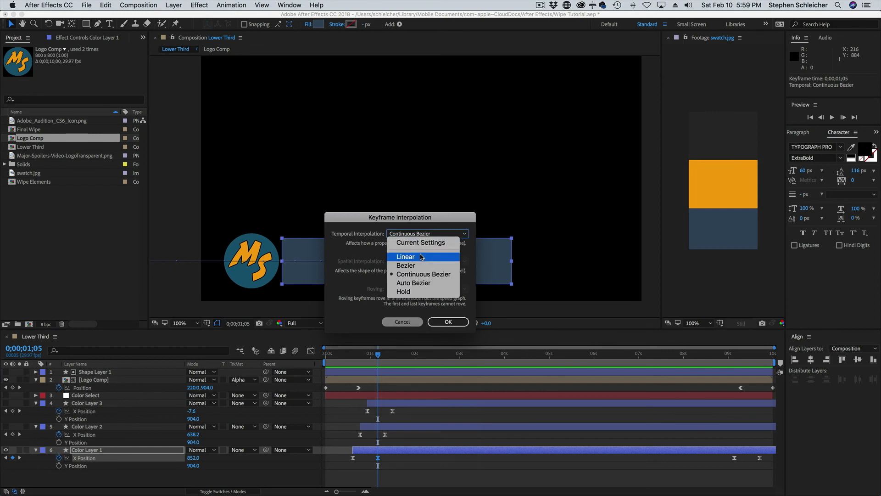
click(406, 256)
click(448, 321)
right_click(377, 459)
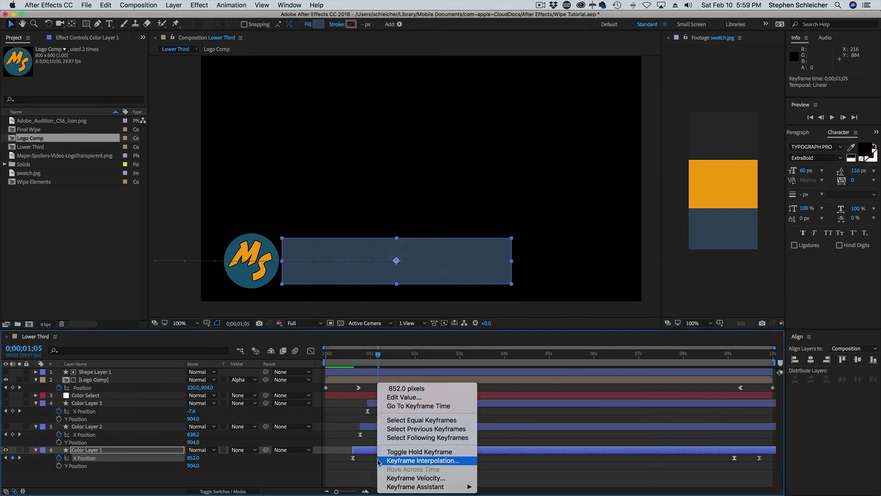
mouse_move(410, 489)
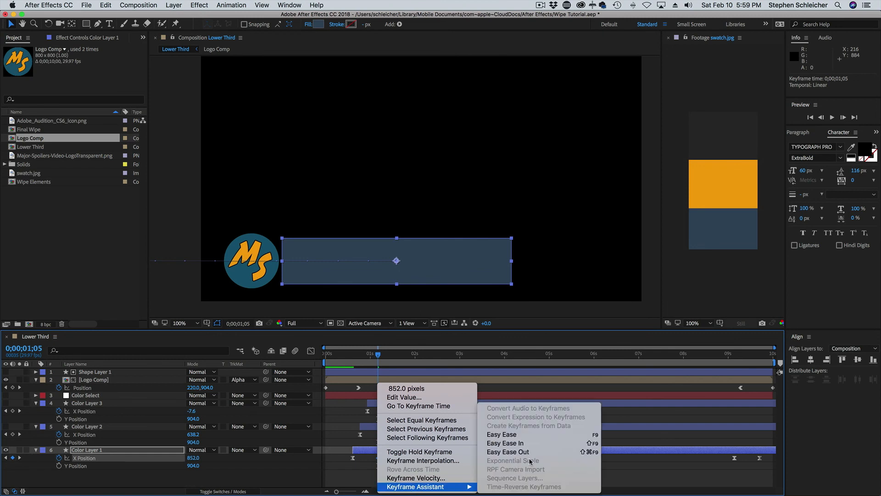
click(528, 443)
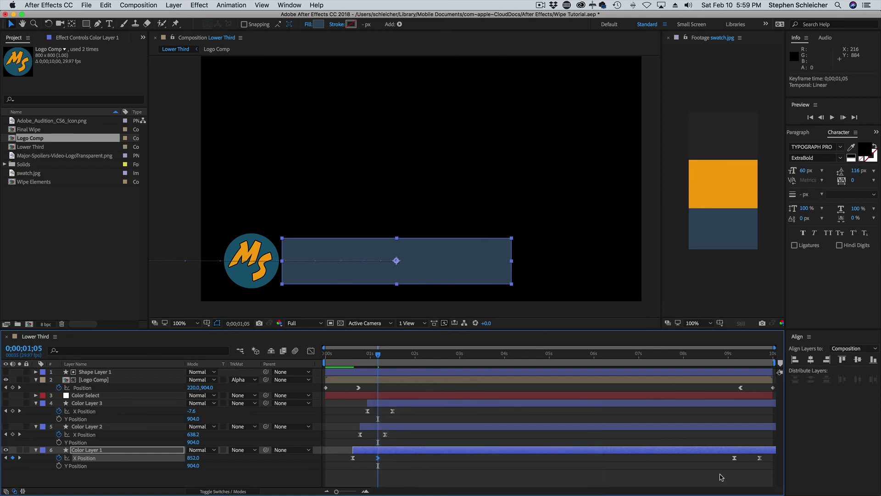
Try applying Easy Ease Out directly to Color Layer 1's Continuous Bezier X Position keyframe at 0;00;09;04.
right_click(735, 459)
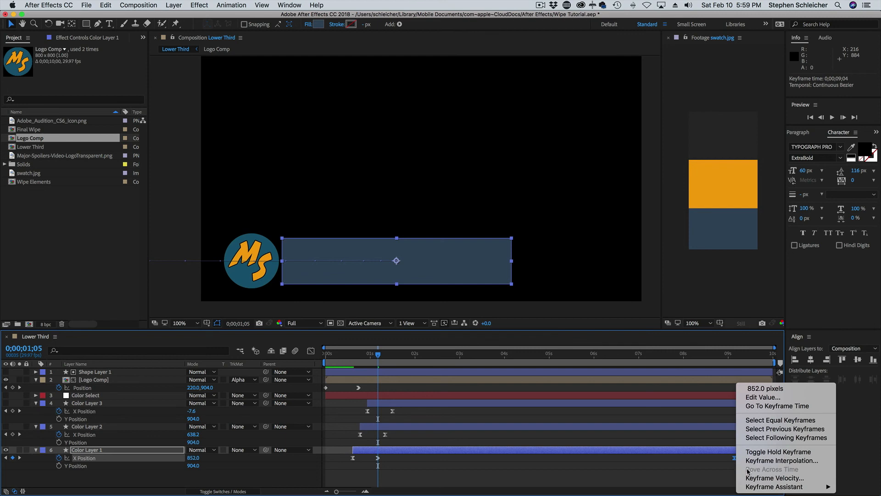
mouse_move(754, 490)
click(642, 451)
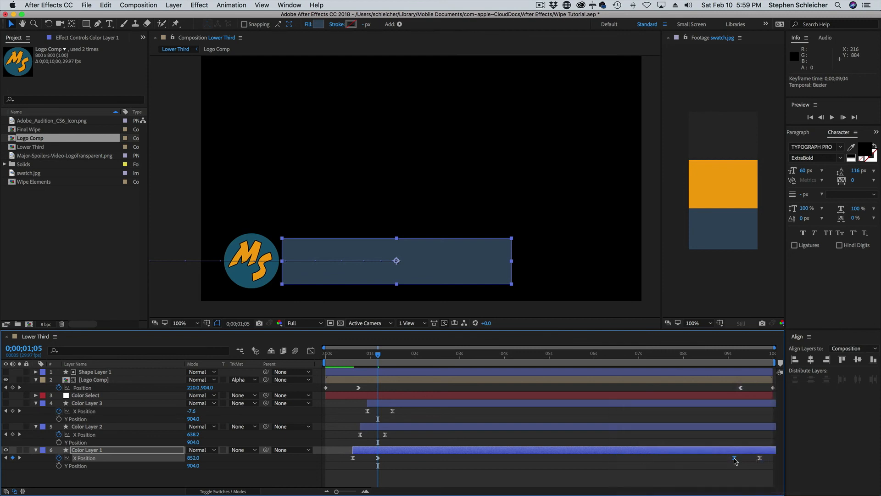
Reset Color Layer 1's X Position keyframe at 0;00;09;04 to Linear with Easy Ease Out and preview the animation.
right_click(735, 461)
click(764, 460)
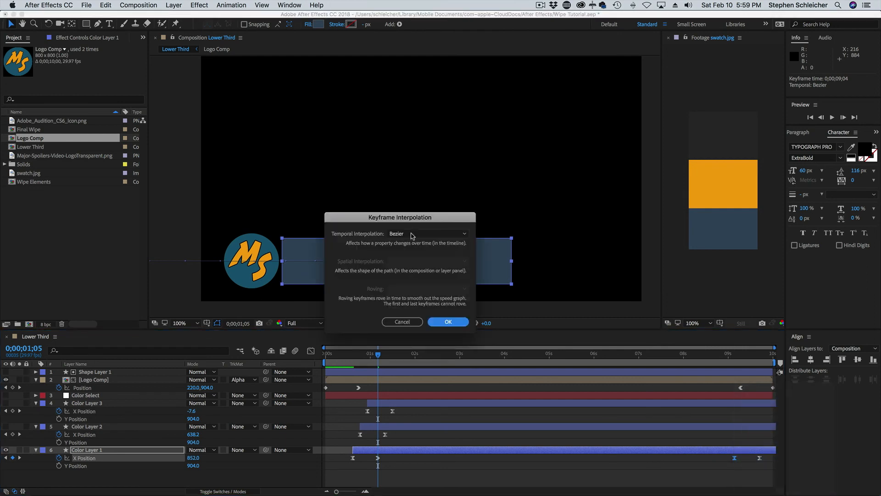
click(405, 238)
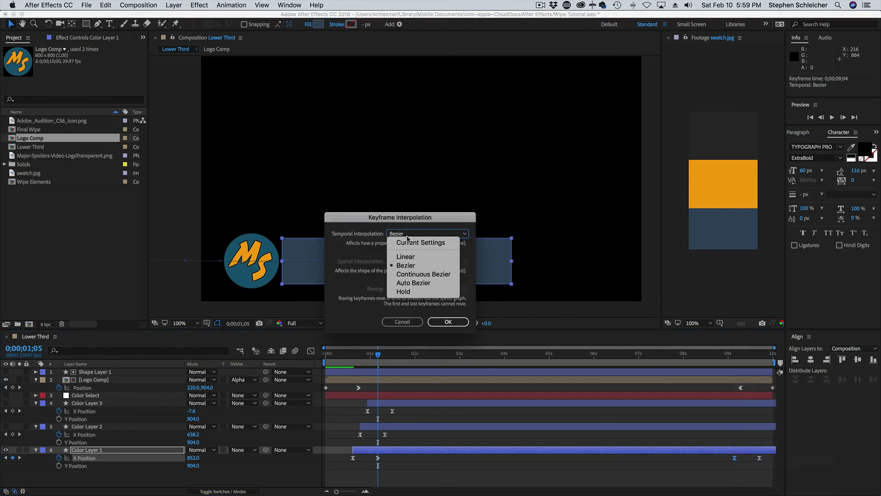
click(413, 258)
click(448, 322)
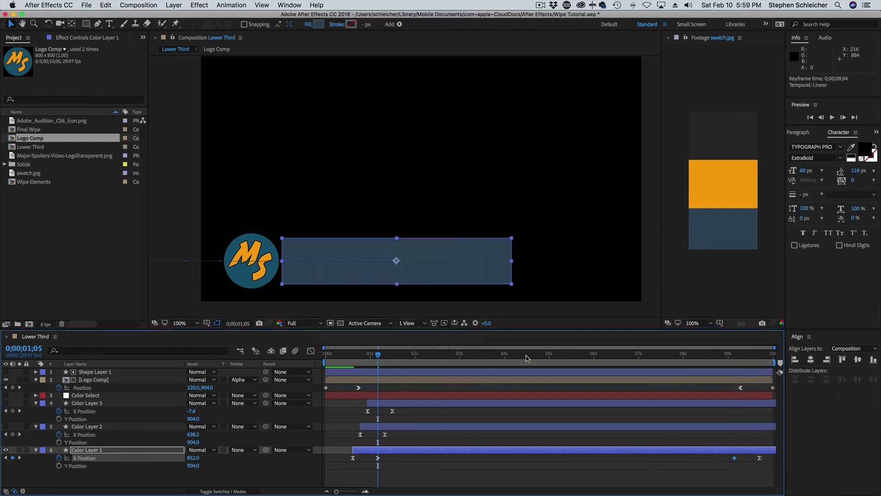
right_click(736, 457)
mouse_move(764, 487)
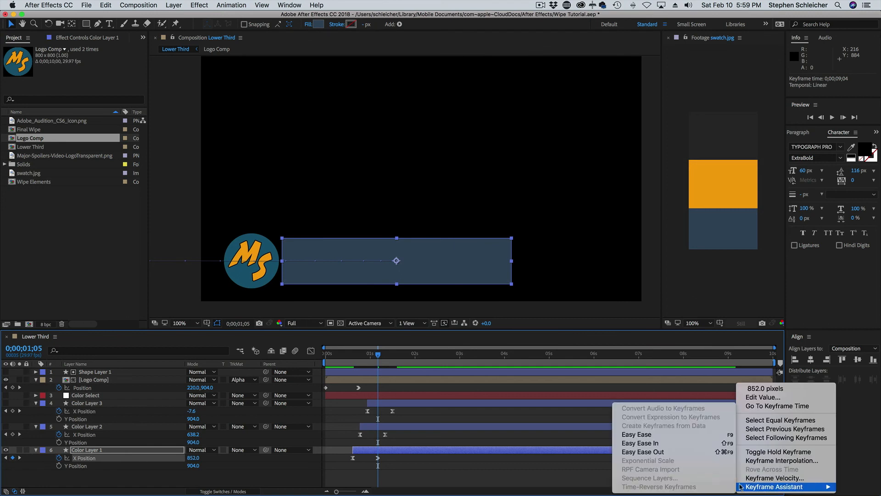
click(667, 452)
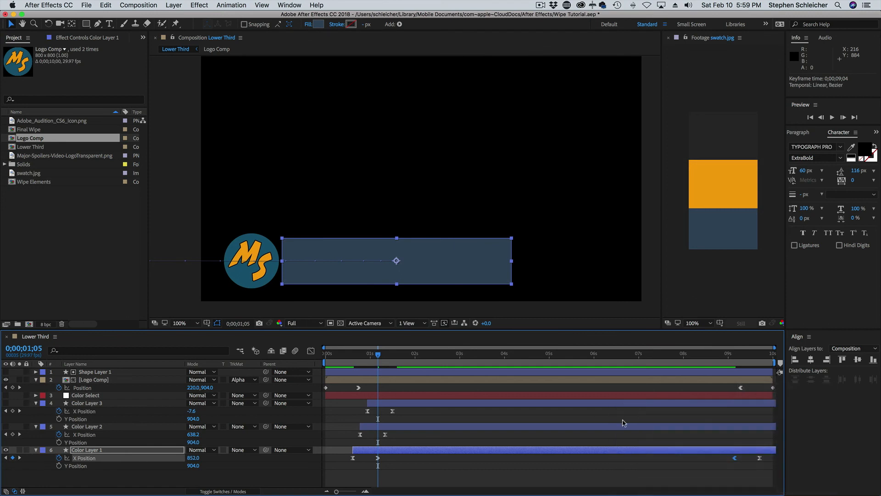
key(space)
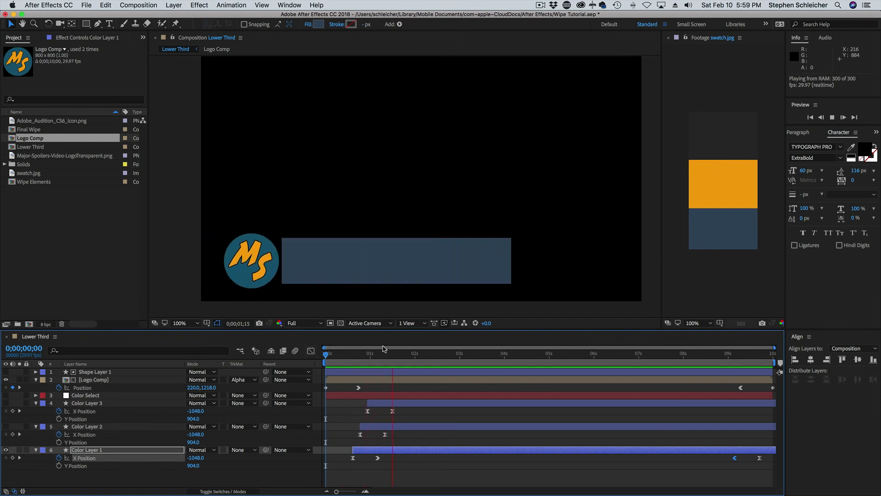
click(394, 358)
Copy Color Layer 2's two X Position keyframes, paste them at 0;00;08;29 and time-reverse the pasted pair.
drag(395, 360, 360, 368)
drag(357, 436, 399, 443)
key(super+c)
drag(367, 355, 727, 397)
key(super+v)
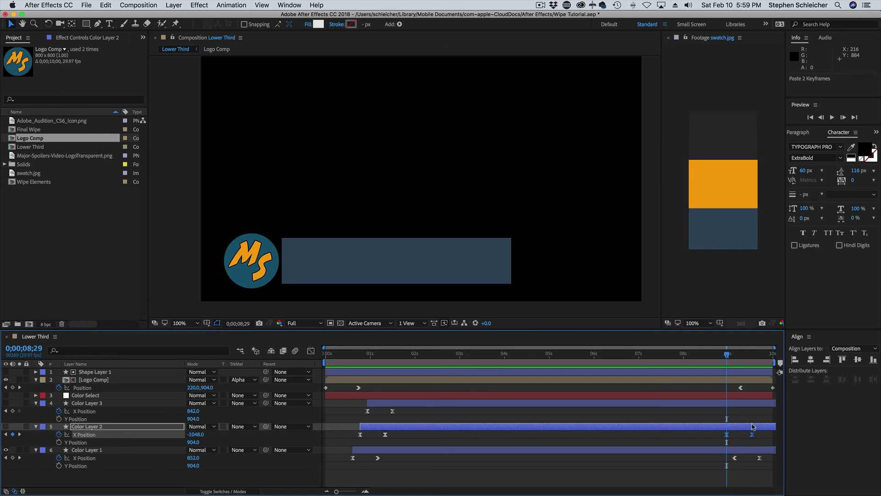
right_click(728, 438)
mouse_move(757, 480)
click(649, 482)
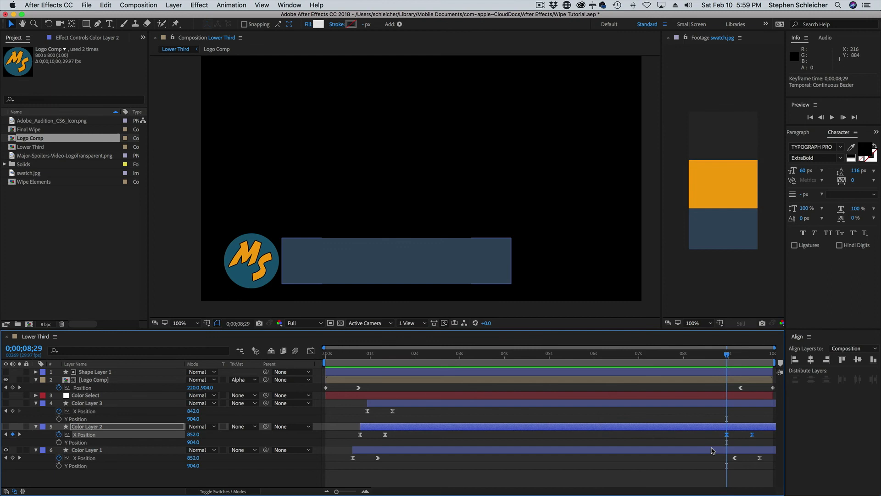
Set Color Layer 2's X Position keyframe at 0;00;01;10 to Linear temporal interpolation and apply Easy Ease In.
double_click(386, 435)
click(416, 274)
right_click(386, 435)
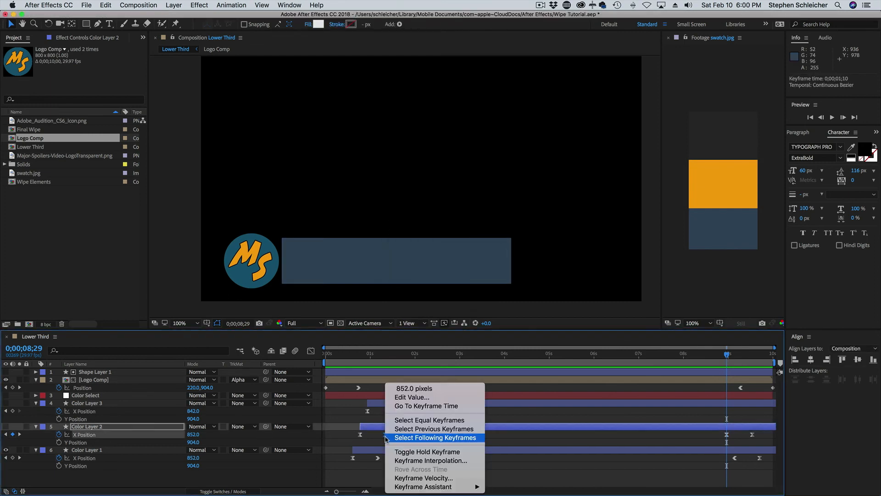
click(416, 460)
click(414, 234)
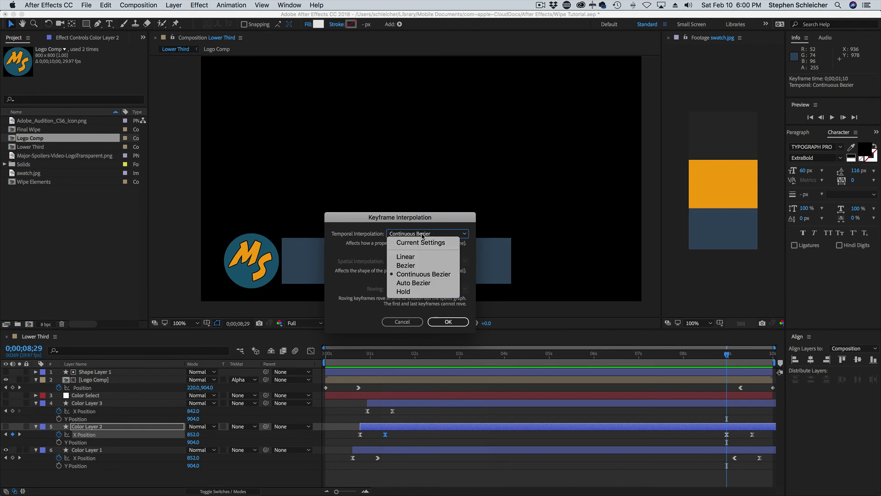
click(420, 256)
click(448, 322)
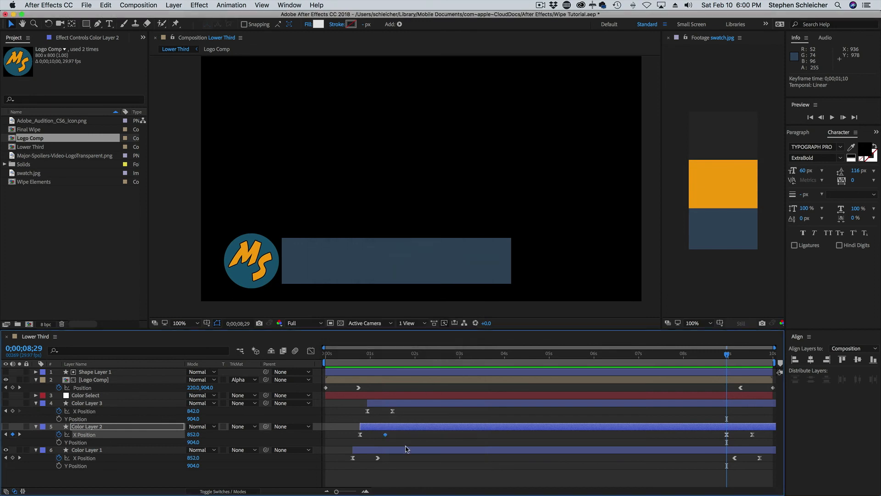
right_click(385, 435)
mouse_move(416, 486)
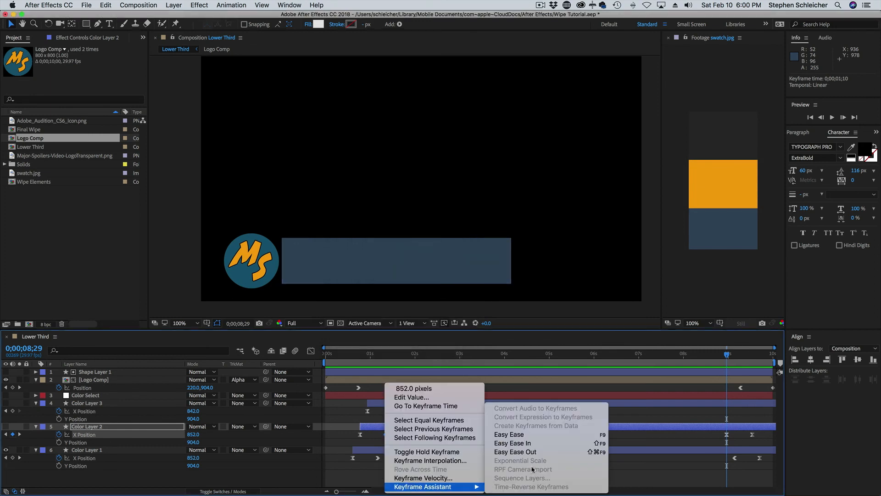
click(532, 443)
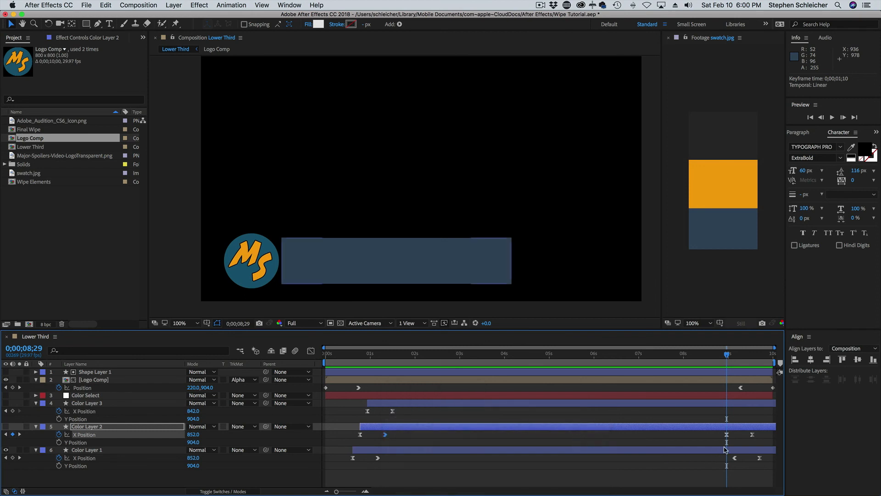
Apply Easy Ease Out to Color Layer 2's X Position keyframe at 0;00;08;29.
click(727, 435)
right_click(727, 434)
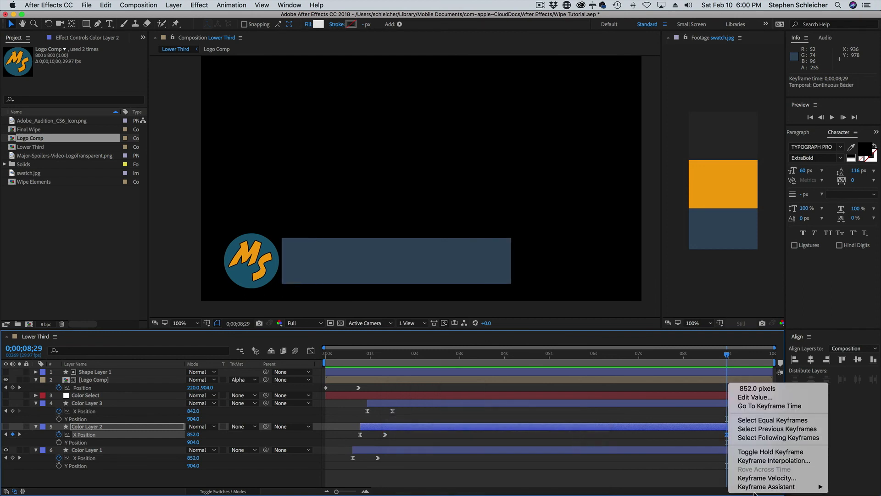
mouse_move(756, 491)
click(643, 452)
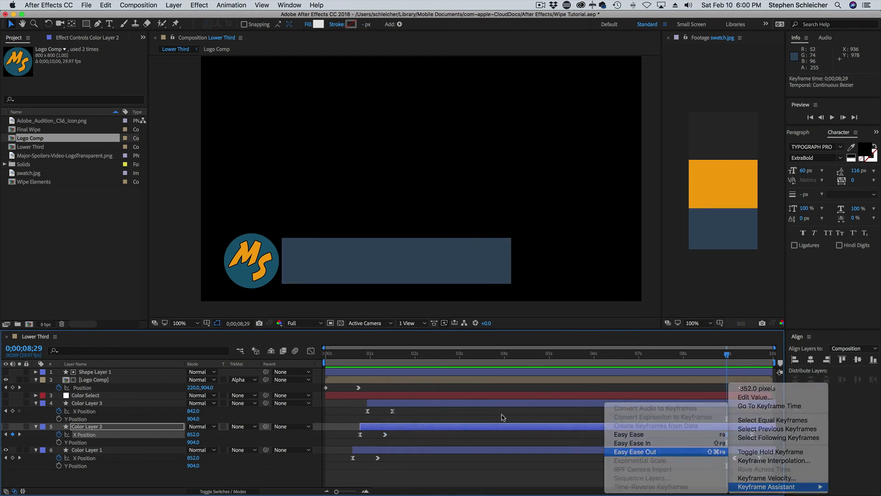
Turn on Color Layer 2's visibility and preview its wipe over Color Layer 1 from about 0;00;00;29.
click(376, 359)
key(space)
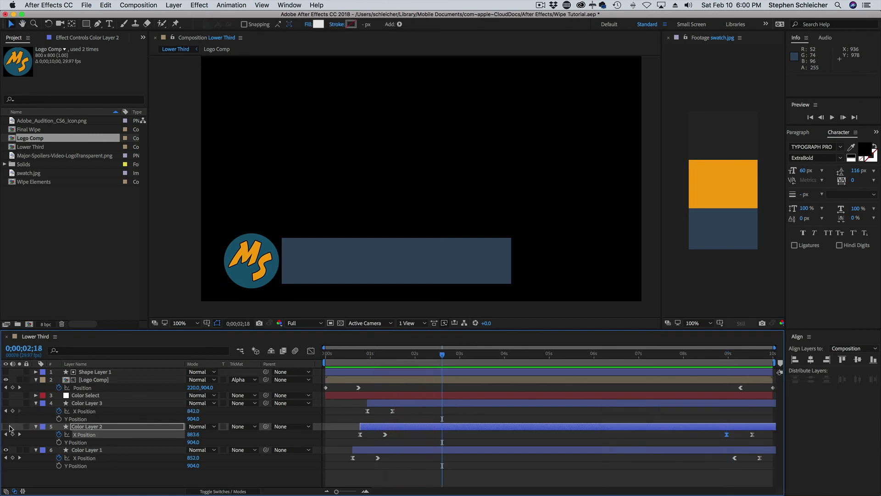
click(5, 426)
click(367, 356)
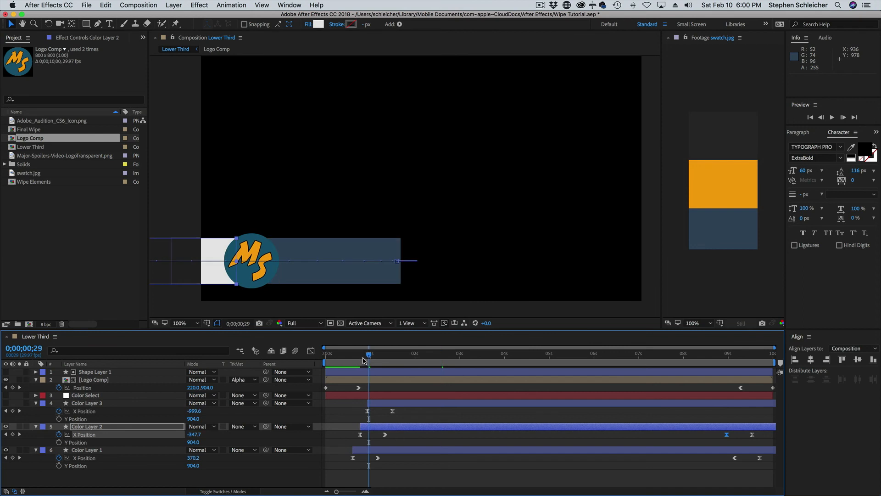
key(space)
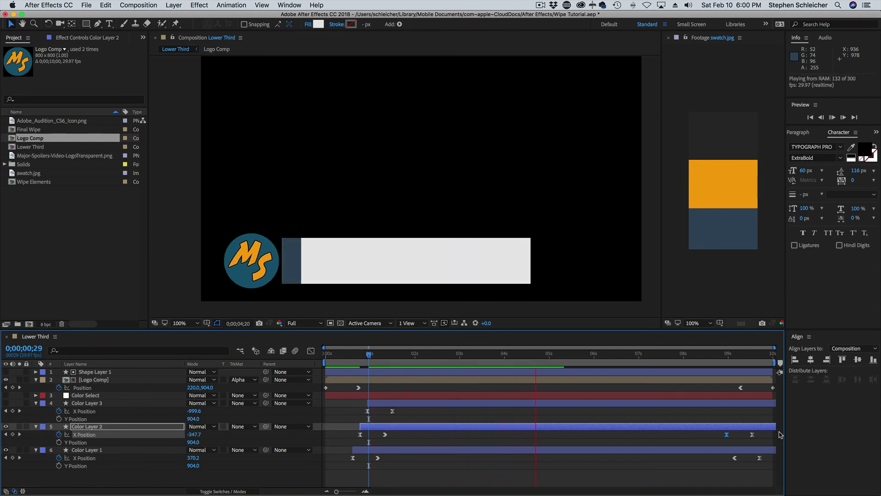
key(space)
Reset Color Layer 2's X Position keyframe at 0;00;08;29 to Linear temporal interpolation.
right_click(727, 434)
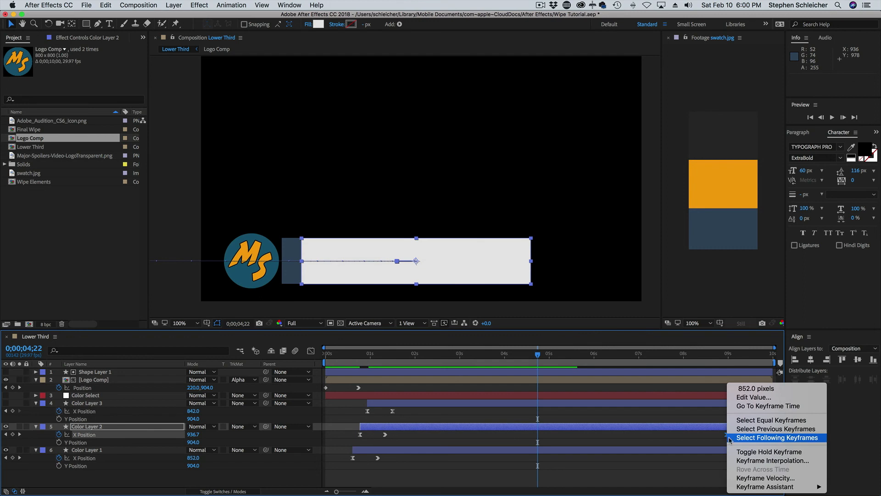
click(745, 461)
click(402, 234)
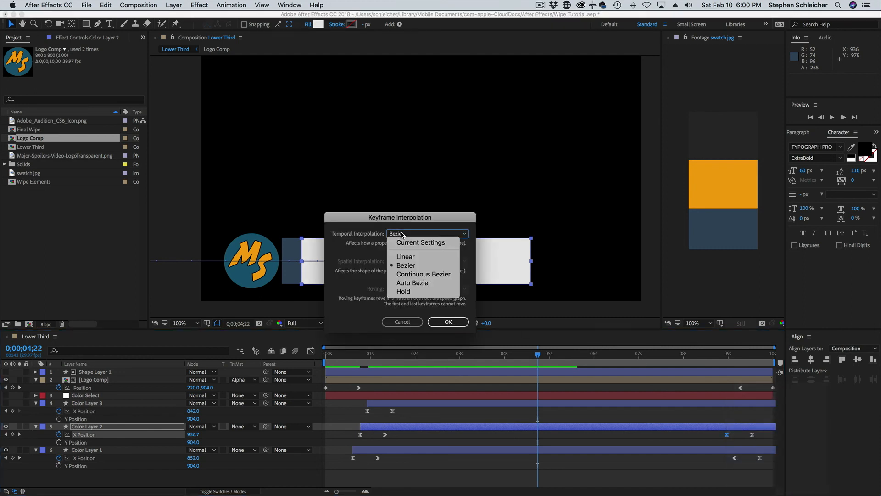
click(407, 256)
click(448, 322)
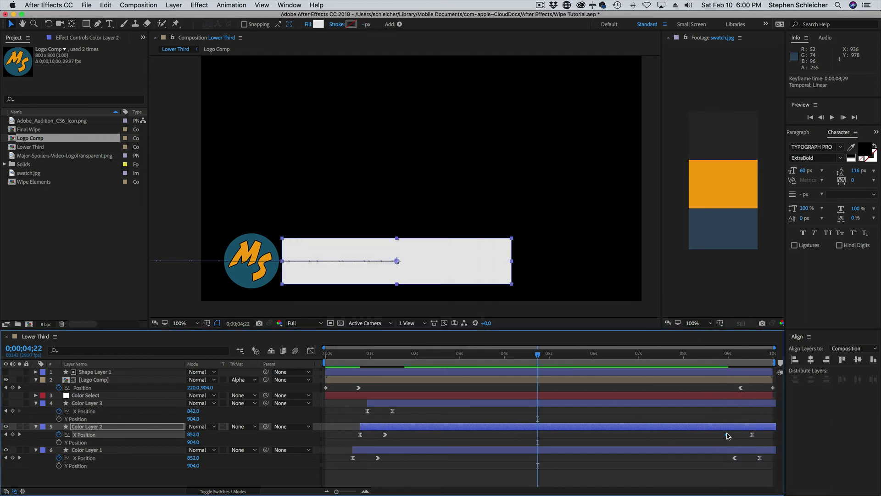
Apply Easy Ease Out to Color Layer 2's X Position keyframe at 0;00;08;29 and preview the animation from near the start.
right_click(727, 435)
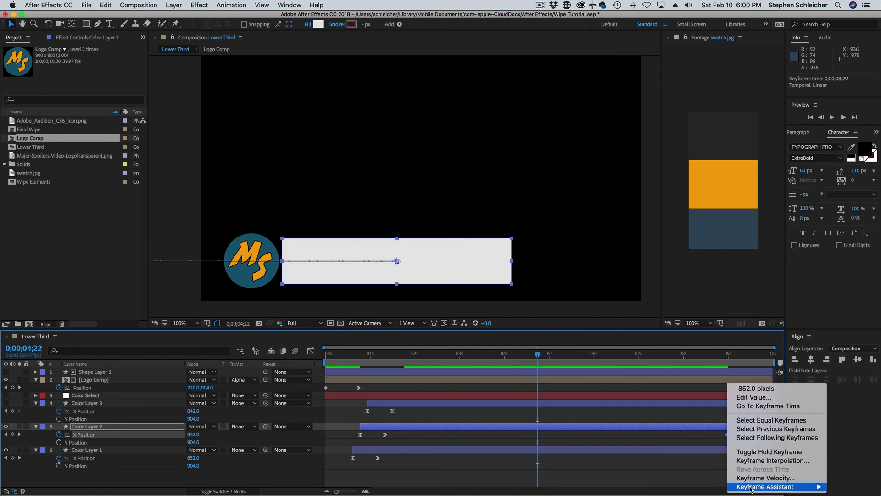
mouse_move(751, 488)
click(627, 455)
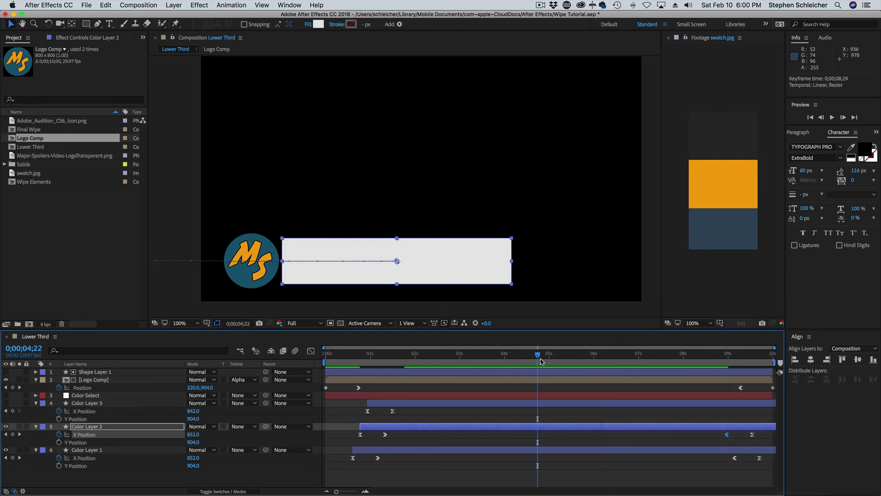
drag(538, 355, 313, 349)
key(space)
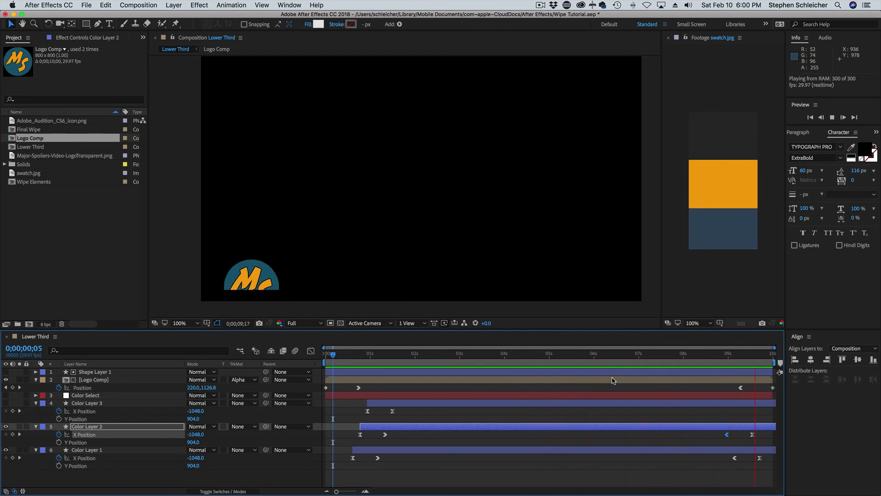
key(space)
Copy Color Layer 3's two X Position keyframes and paste them at 0;00;08;23.
drag(362, 408, 413, 417)
key(super+c)
drag(332, 361, 719, 403)
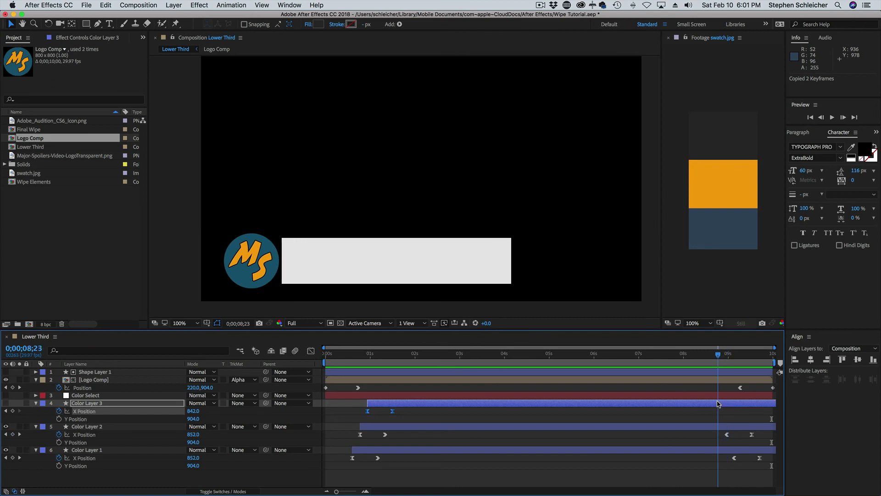
key(super+v)
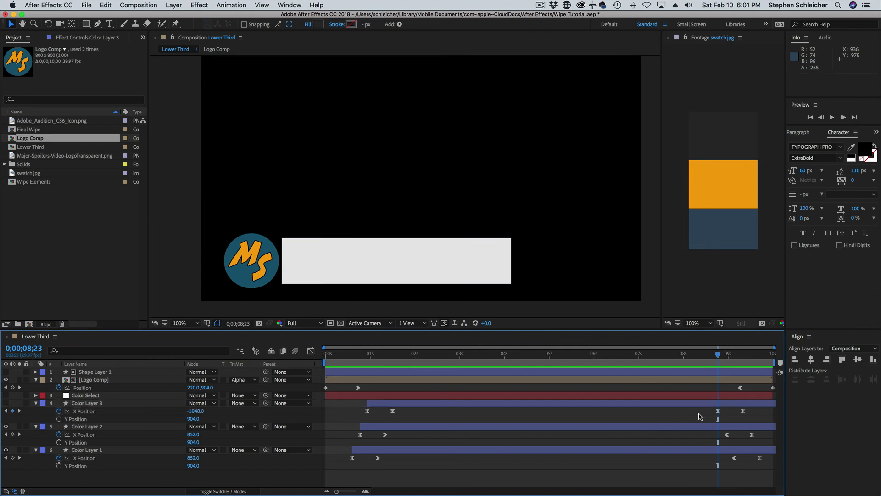
Set Color Layer 3's pasted X Position keyframe at 0;00;08;23 to Linear temporal interpolation.
right_click(718, 412)
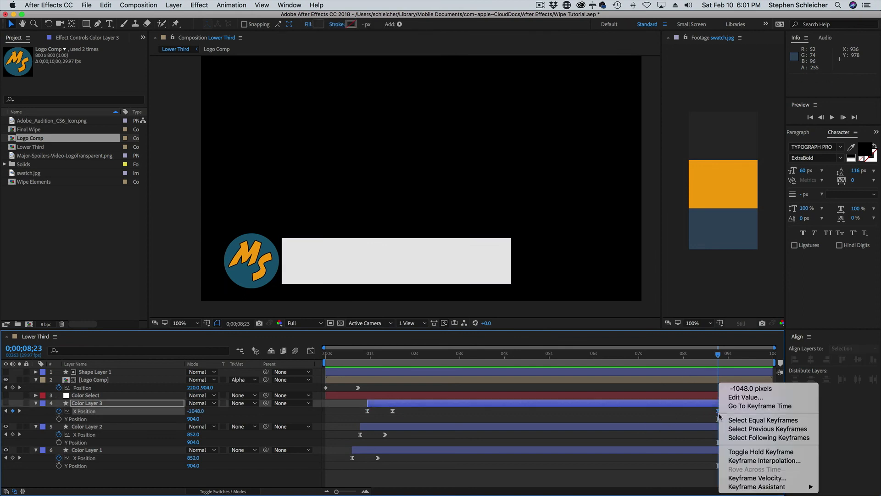
click(758, 460)
click(426, 234)
click(426, 256)
click(455, 321)
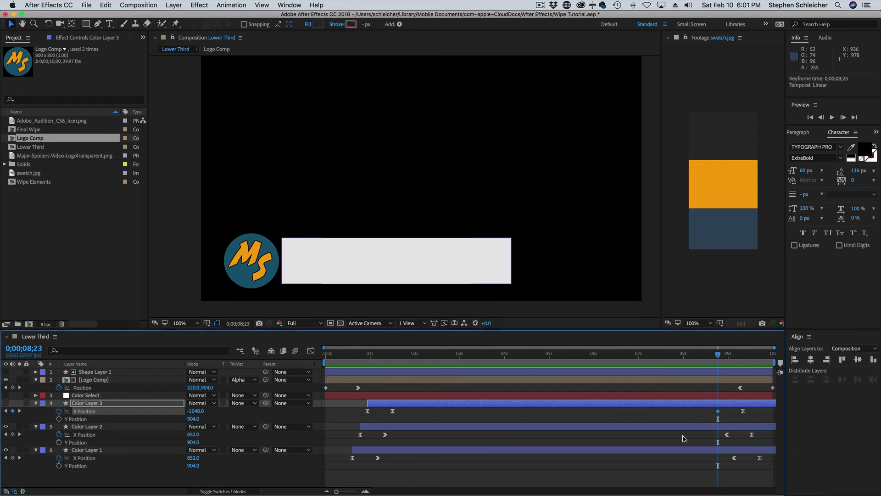
Apply Easy Ease Out to Color Layer 3's X Position keyframe at 0;00;08;23.
right_click(719, 412)
mouse_move(740, 488)
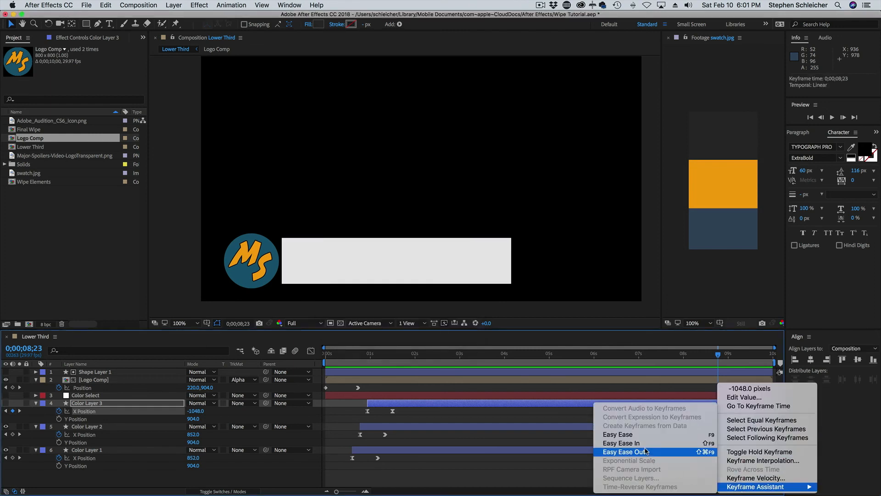
click(652, 452)
Set the temporal interpolation of Color Layer 3's X Position keyframe at 0;00;01;15 to Linear.
click(393, 412)
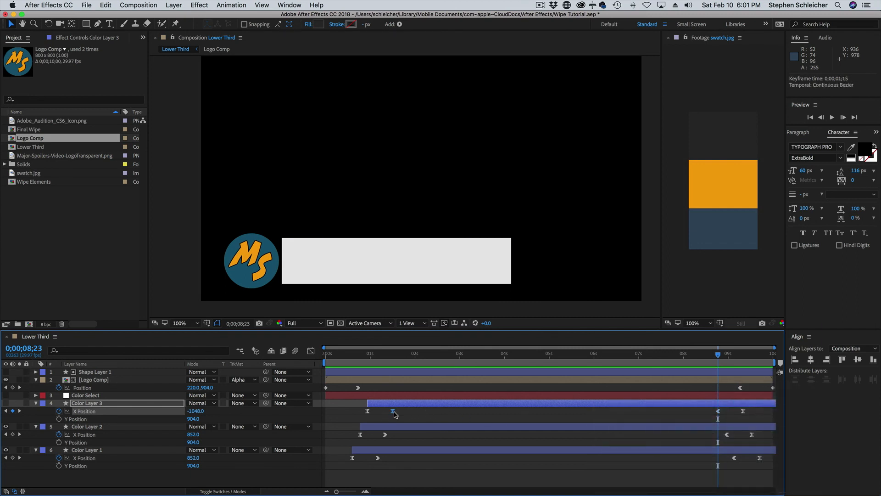
right_click(392, 411)
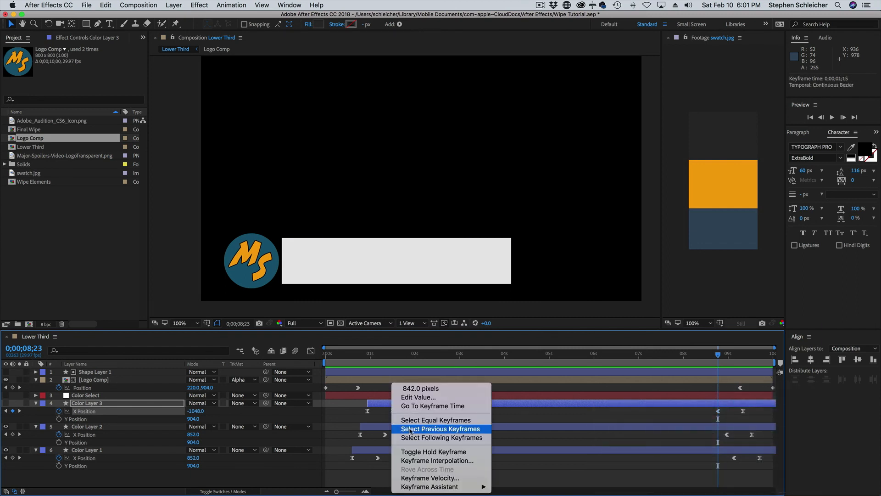
click(443, 461)
click(427, 234)
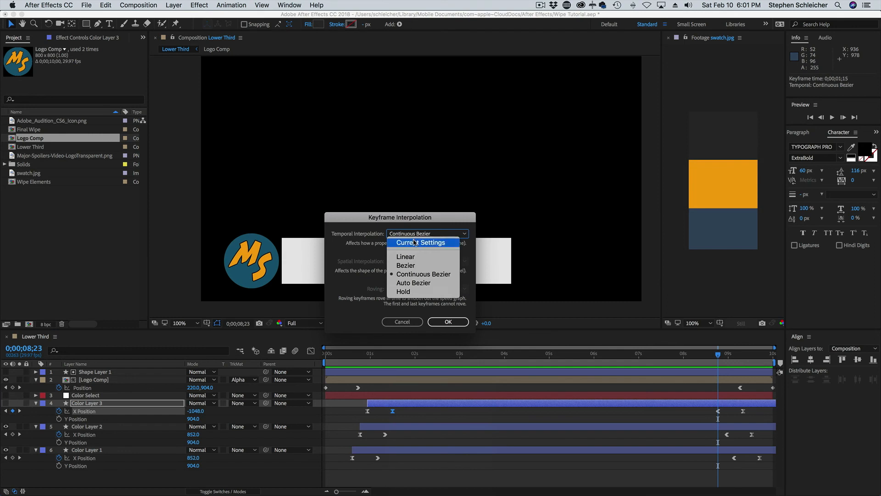
click(416, 257)
click(448, 322)
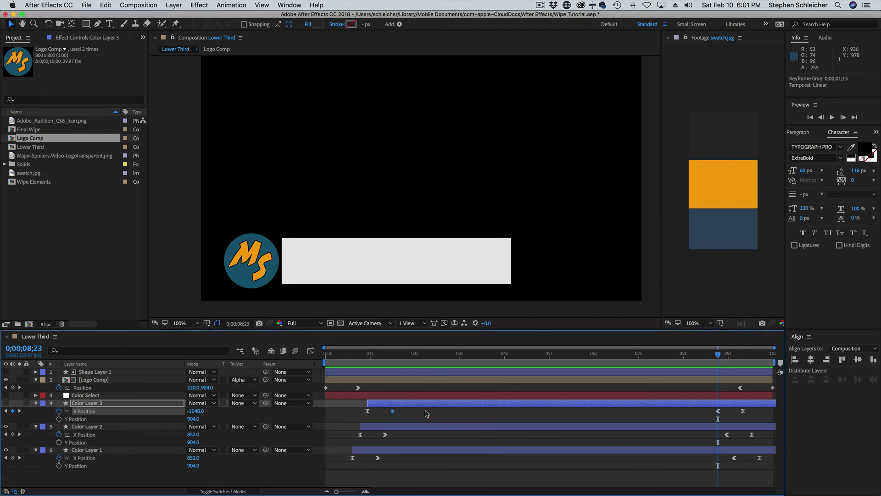
Apply Easy Ease Out to Color Layer 3's X Position keyframe at 0;00;01;15.
right_click(393, 412)
mouse_move(431, 487)
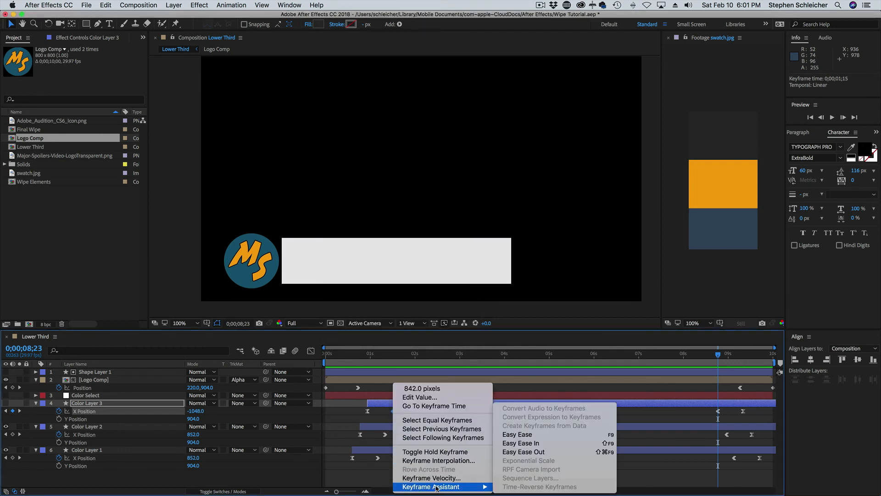
click(548, 452)
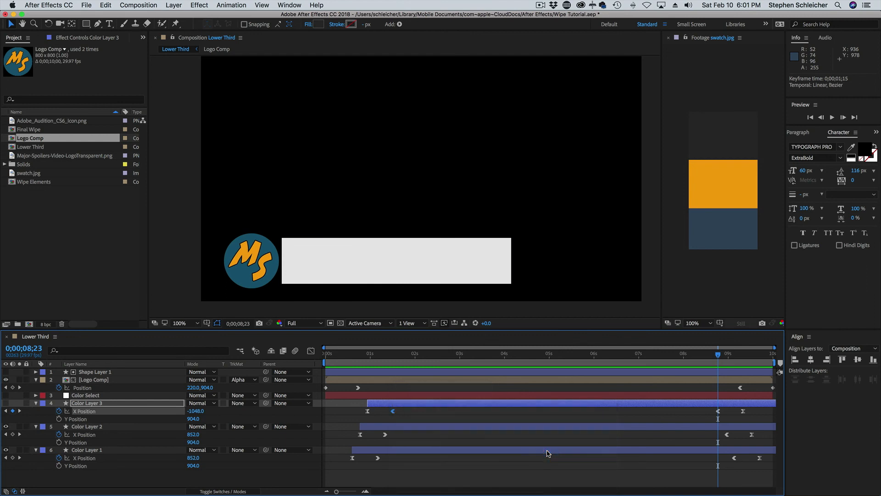
right_click(392, 411)
mouse_move(438, 488)
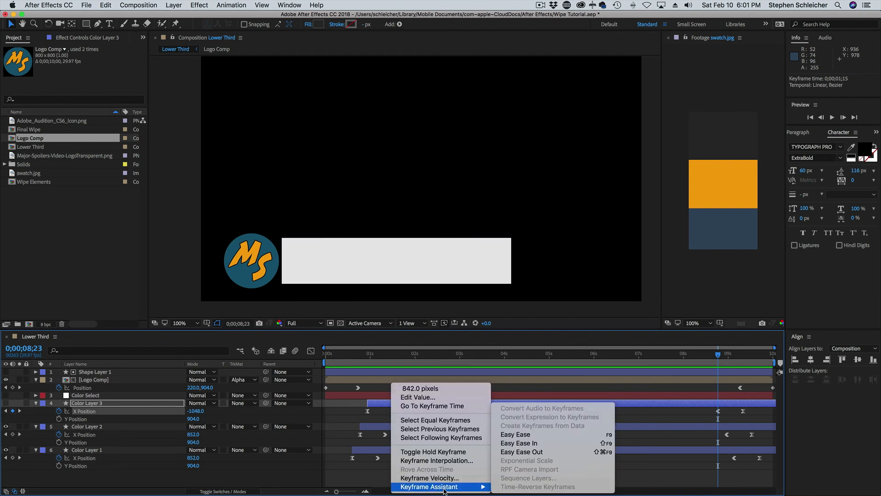
click(519, 453)
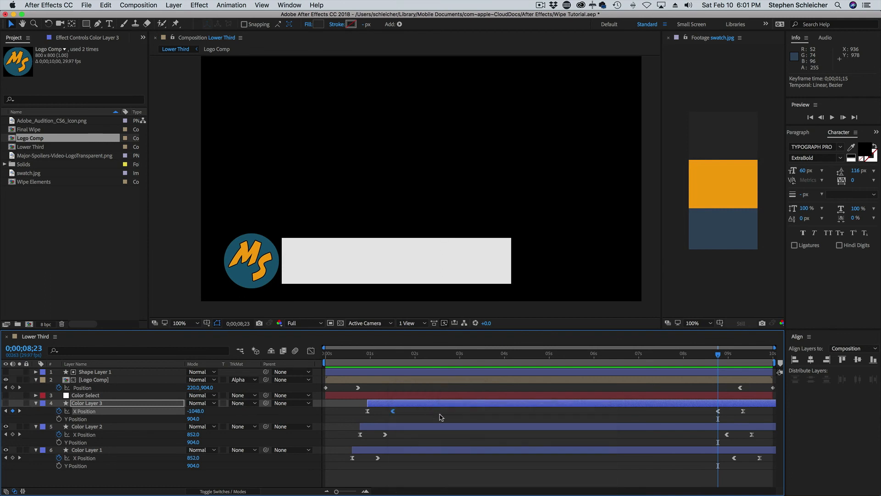
double_click(718, 411)
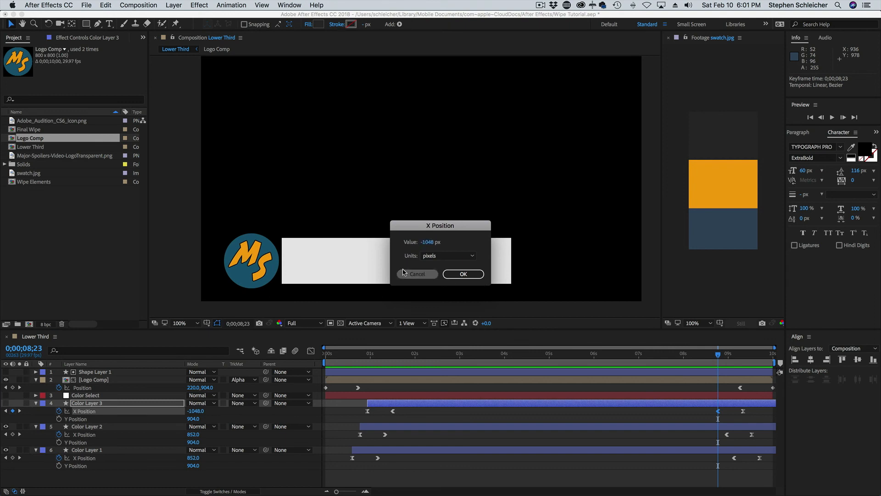
click(417, 273)
right_click(718, 411)
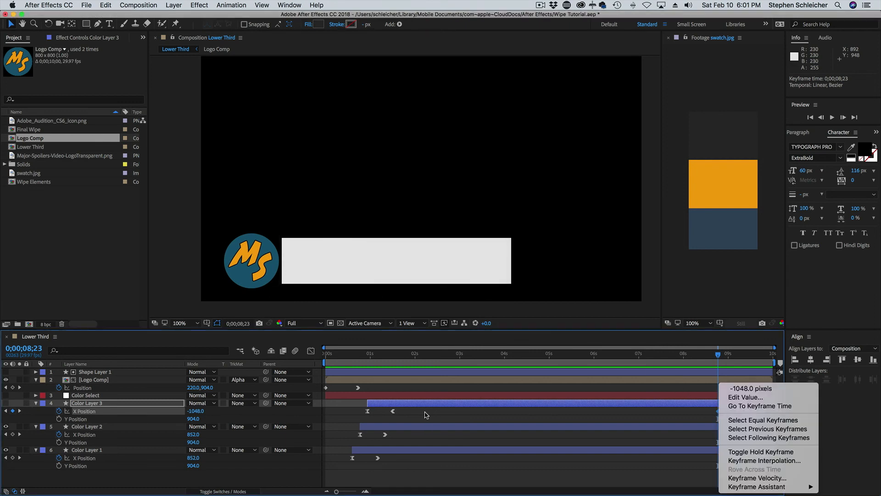
click(393, 413)
double_click(393, 411)
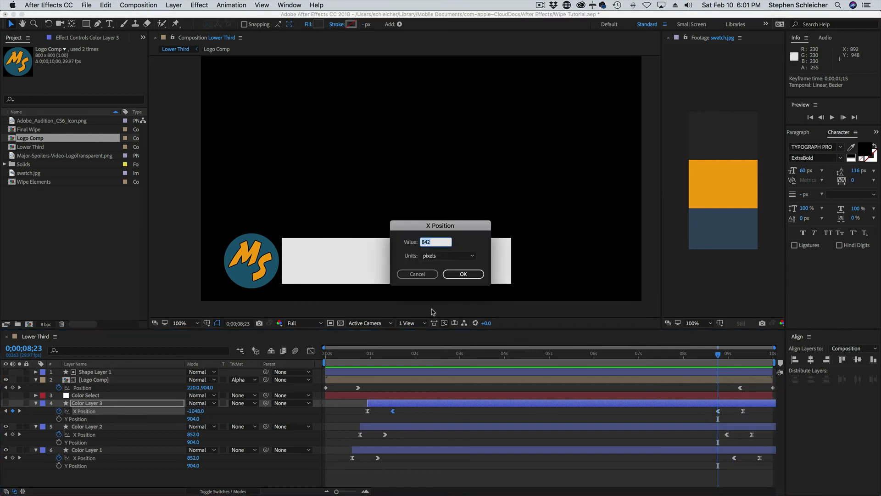
click(418, 275)
Apply Easy Ease In to Color Layer 3's X Position keyframe at 0;00;01;15.
right_click(393, 413)
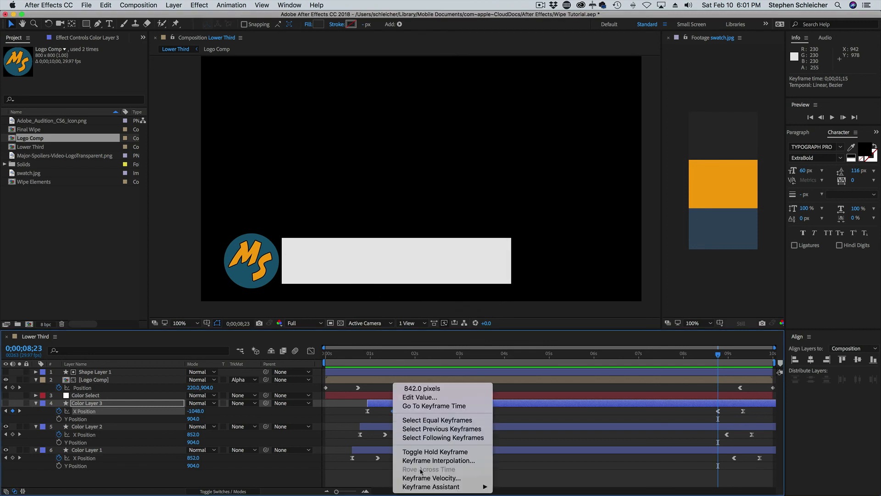
mouse_move(429, 486)
click(534, 451)
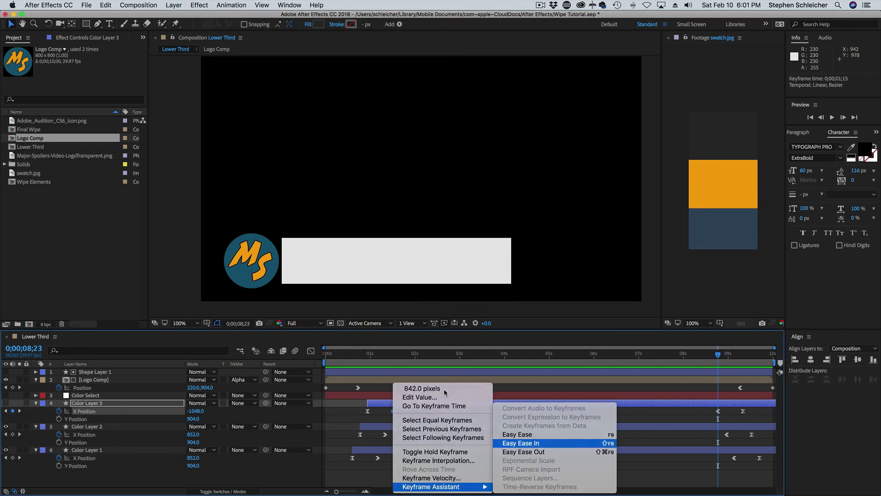
Make Color Layer 3 visible and preview the lower third animation from the start.
click(6, 403)
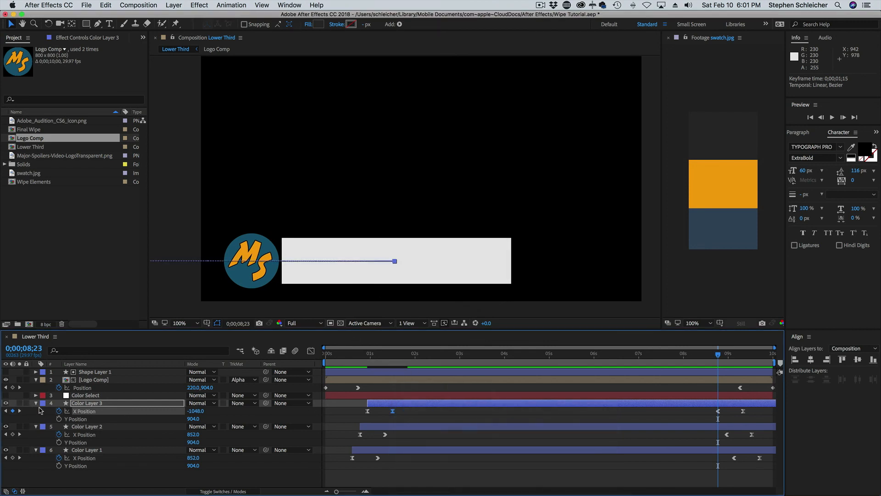
drag(370, 355, 318, 353)
key(space)
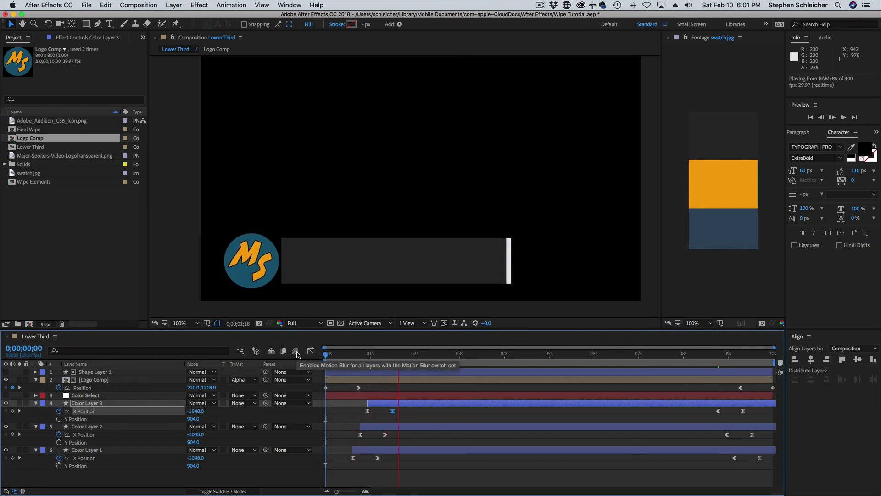
key(space)
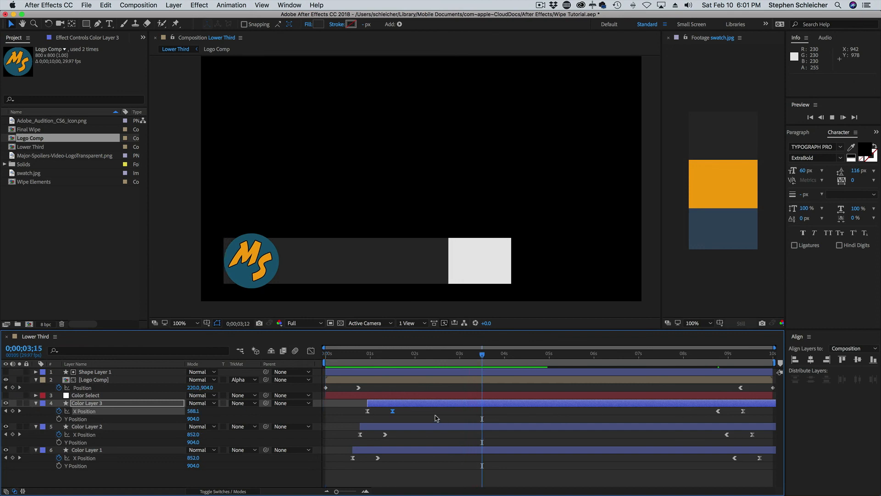
Reset Color Layer 3's X Position keyframe at 0;00;01;15 to Linear temporal interpolation.
right_click(393, 411)
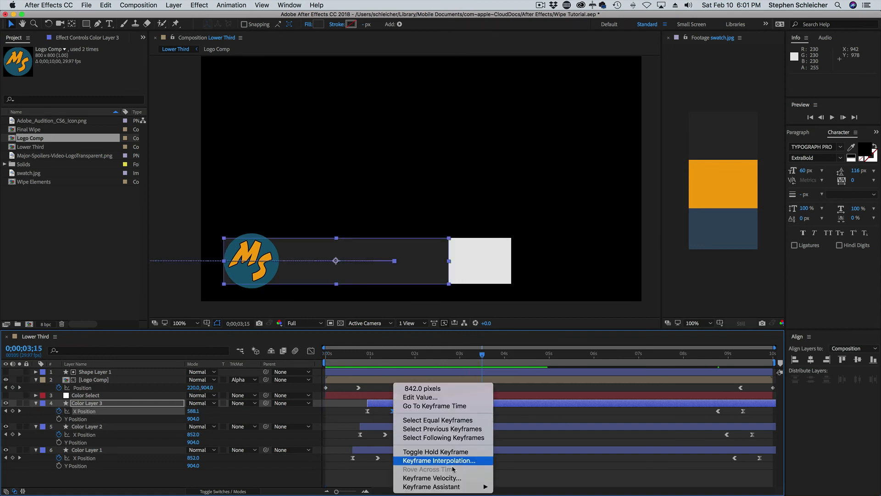
mouse_move(462, 490)
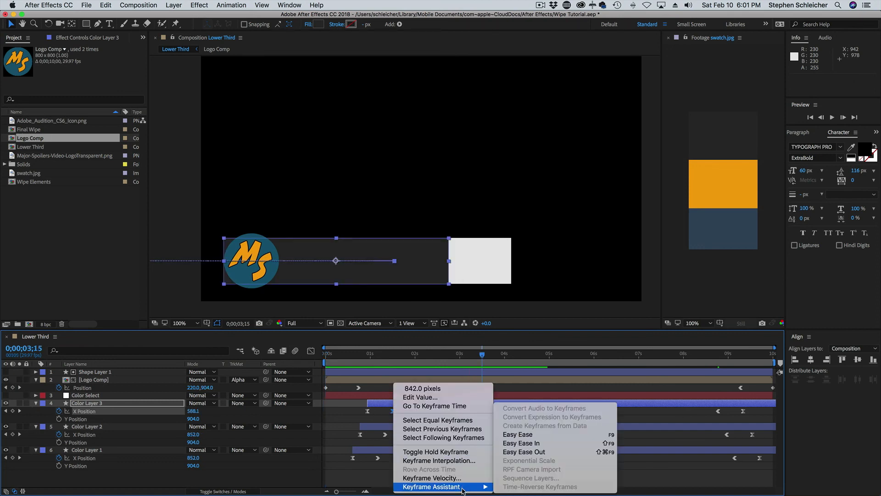
click(436, 460)
click(412, 233)
key(Return)
click(448, 321)
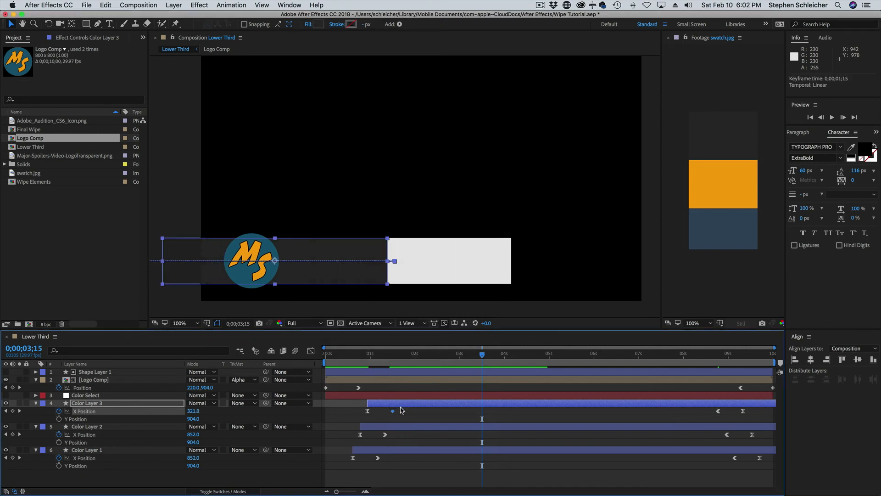
Apply Easy Ease In to Color Layer 3's X Position keyframe at 0;00;01;15 and preview the animation from the start.
right_click(394, 412)
mouse_move(442, 487)
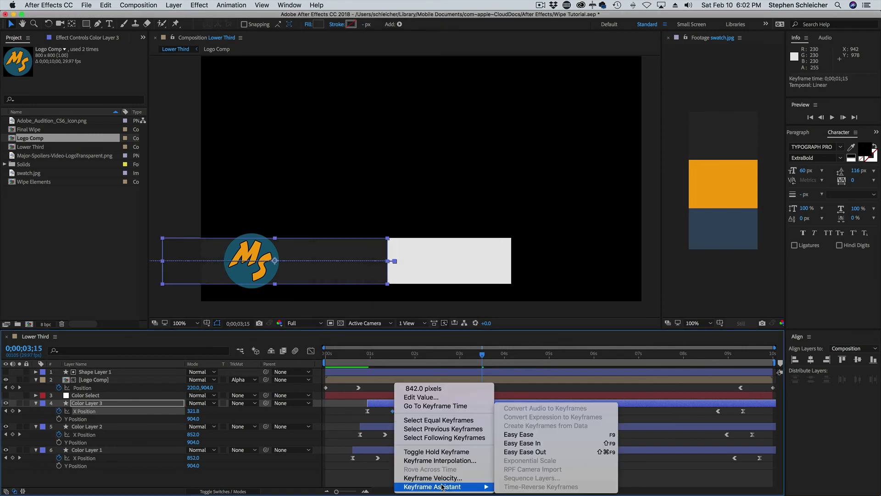
click(546, 444)
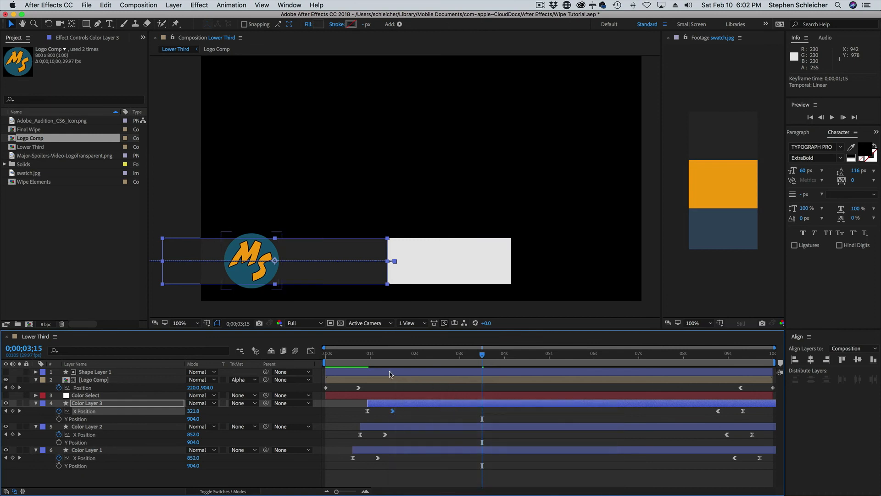
drag(353, 359, 324, 358)
key(space)
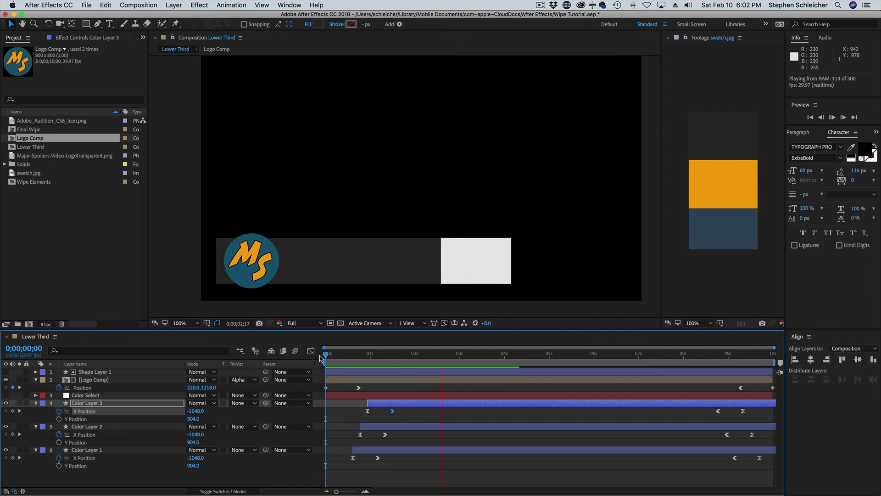
key(space)
Apply Easy Ease In to Color Layer 3's last two X Position keyframes, at 0;00;08;23 and 0;00;09;10.
click(719, 411)
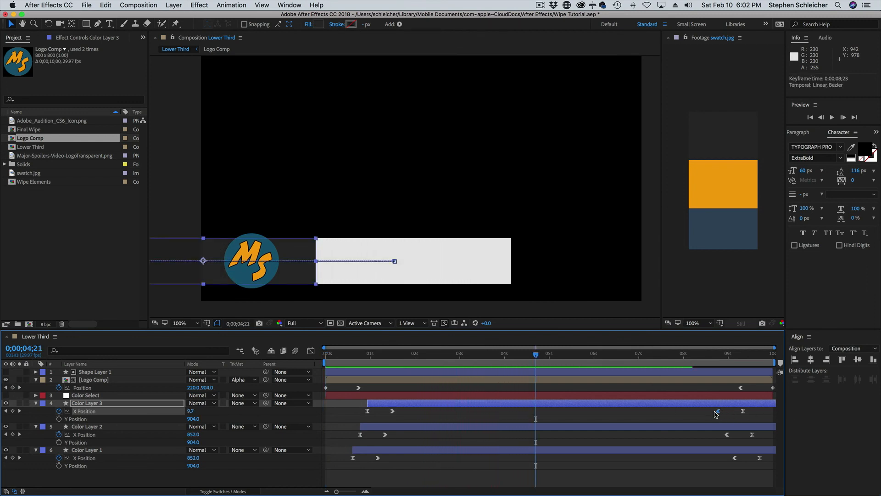
shift+click(743, 411)
right_click(743, 411)
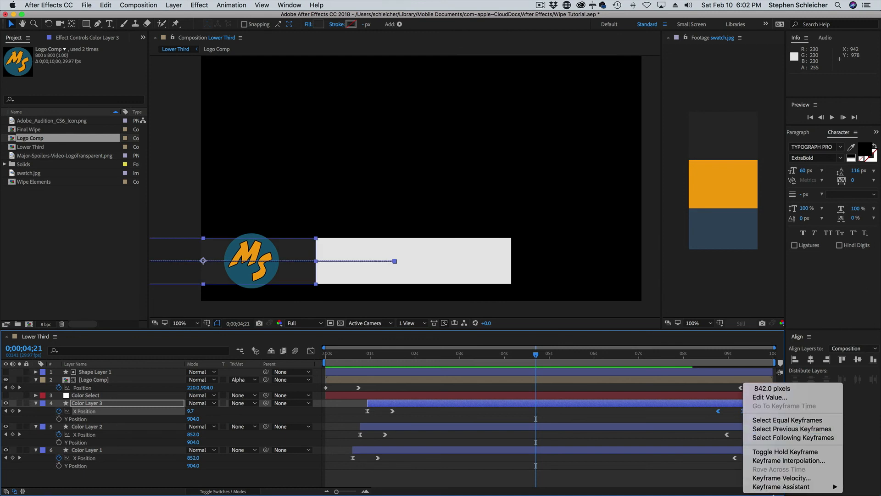
mouse_move(780, 486)
click(651, 443)
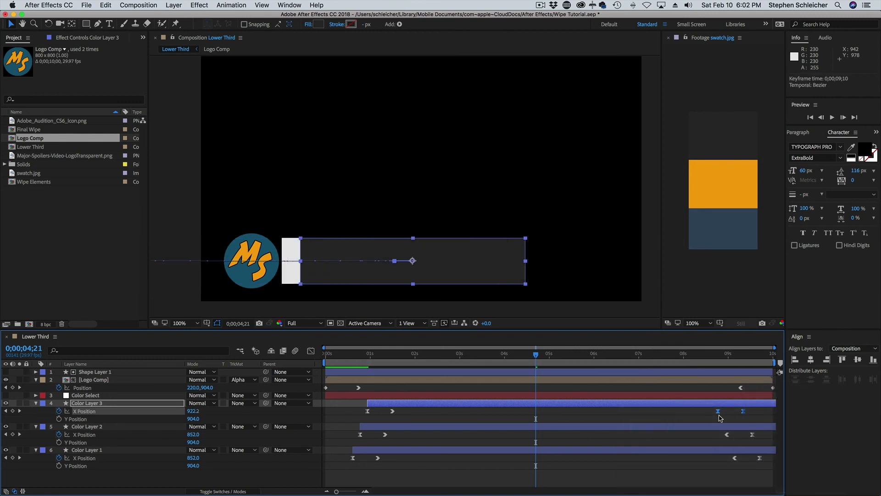
Set the temporal interpolation of only Color Layer 3's 0;00;08;23 X Position keyframe to Linear.
right_click(719, 415)
click(701, 416)
click(708, 415)
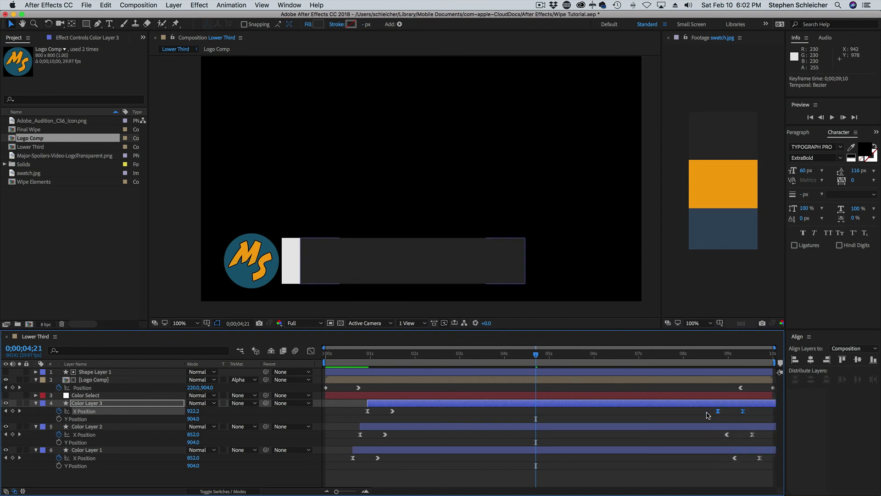
right_click(717, 412)
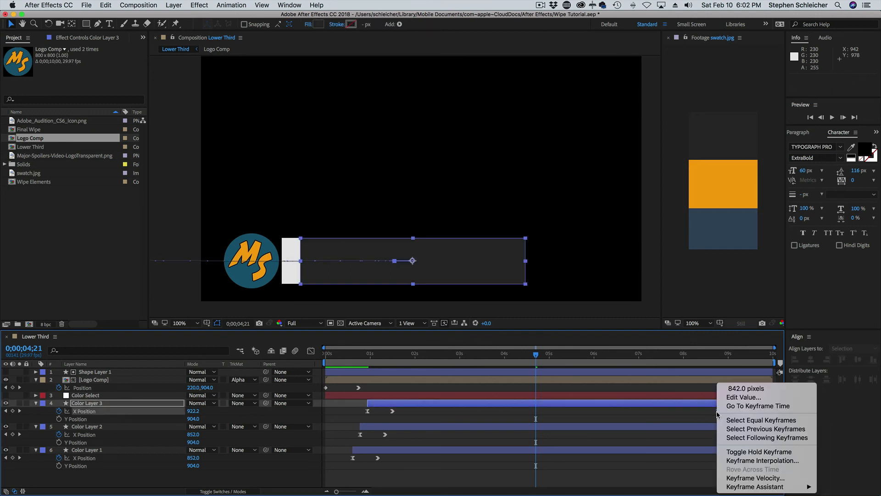
click(749, 461)
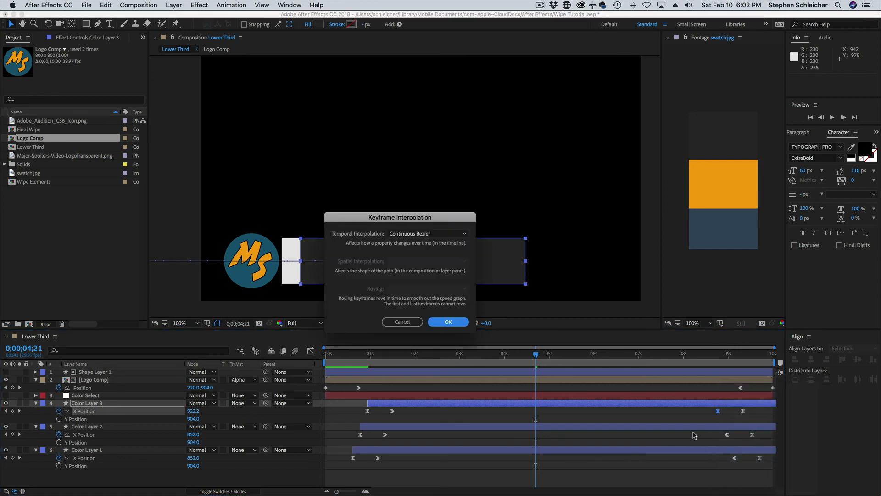
click(429, 235)
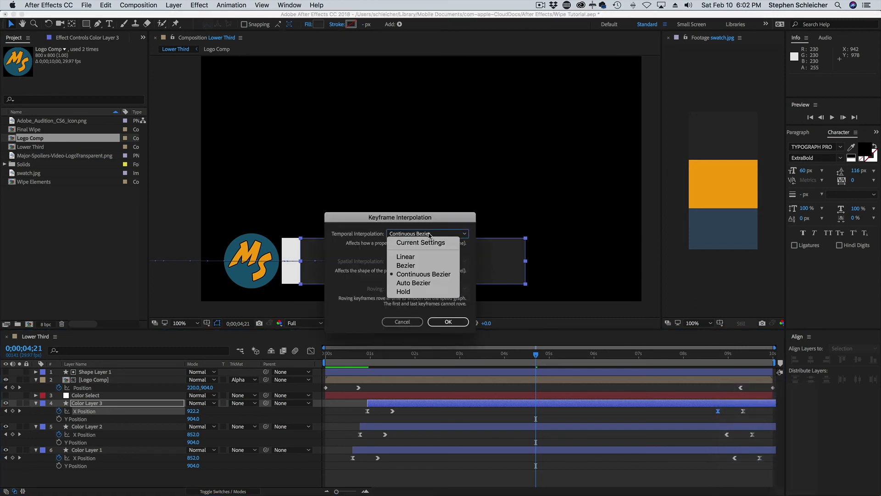
click(426, 257)
click(449, 321)
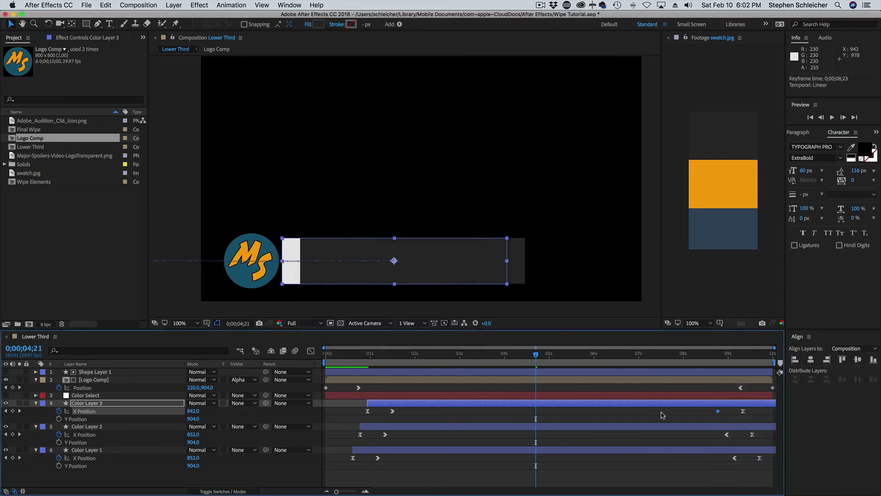
Apply Easy Ease Out to Color Layer 3's 0;00;08;23 X Position keyframe, preview the animation, and return to the first frame.
right_click(719, 413)
mouse_move(779, 490)
click(690, 452)
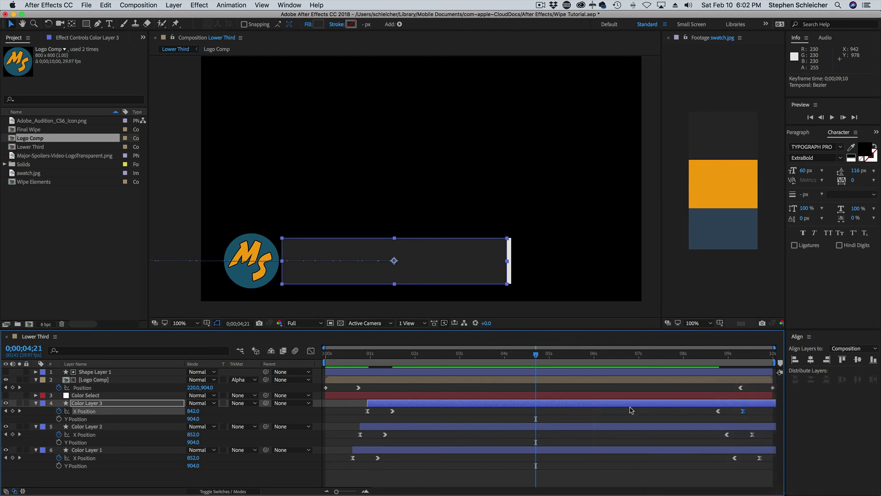
drag(536, 355, 330, 354)
key(space)
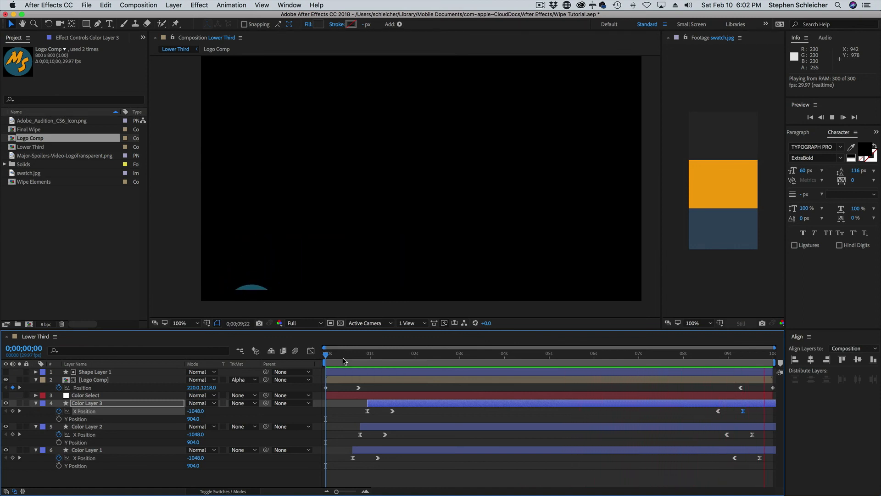
key(space)
drag(357, 358, 273, 393)
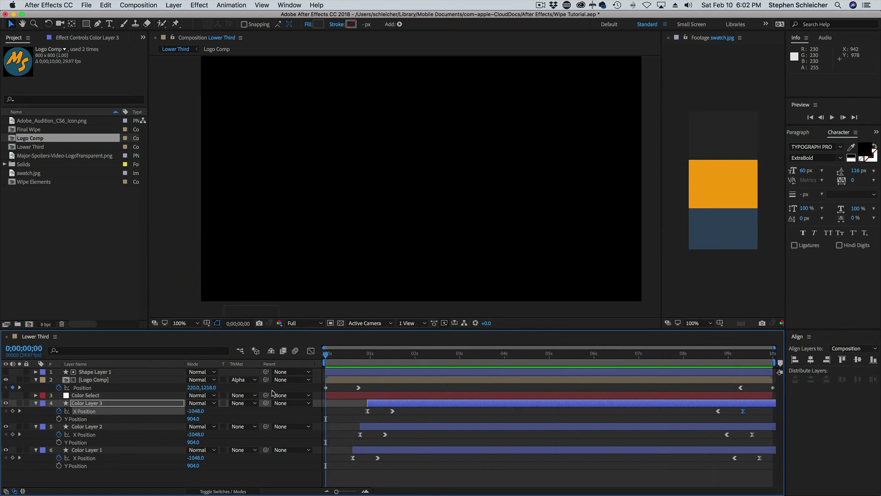
Collapse the properties of Logo Comp and the three color layers, and move to 0;00;01;08.
click(36, 379)
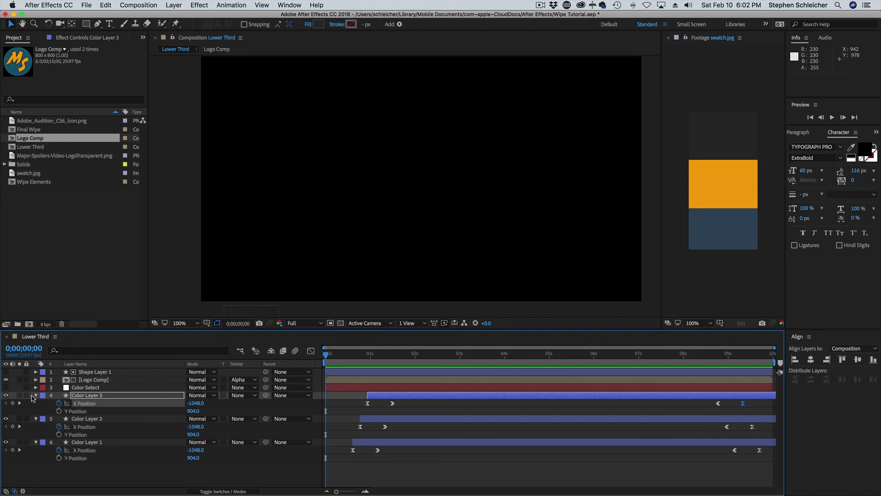
click(36, 395)
click(36, 403)
click(35, 411)
drag(328, 358, 384, 360)
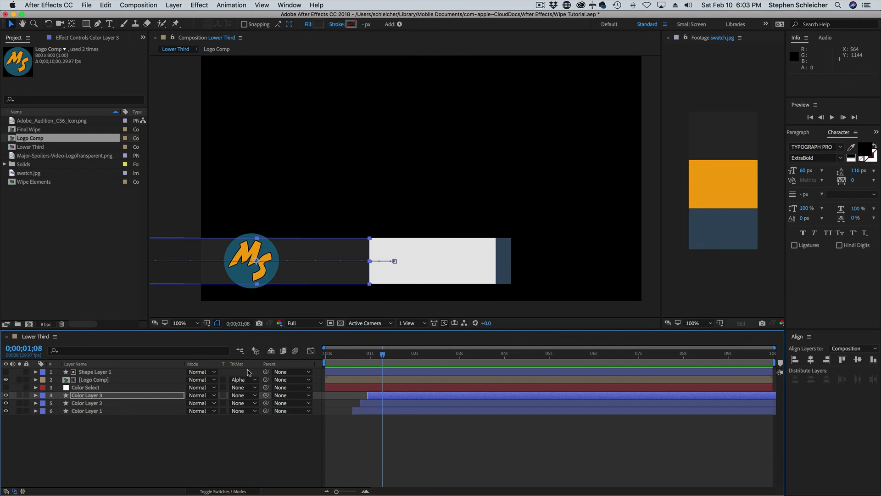
Set the Color Select layer's Color Control Layer 3 color to the light gray sampled from Color Control Layer 2.
click(86, 388)
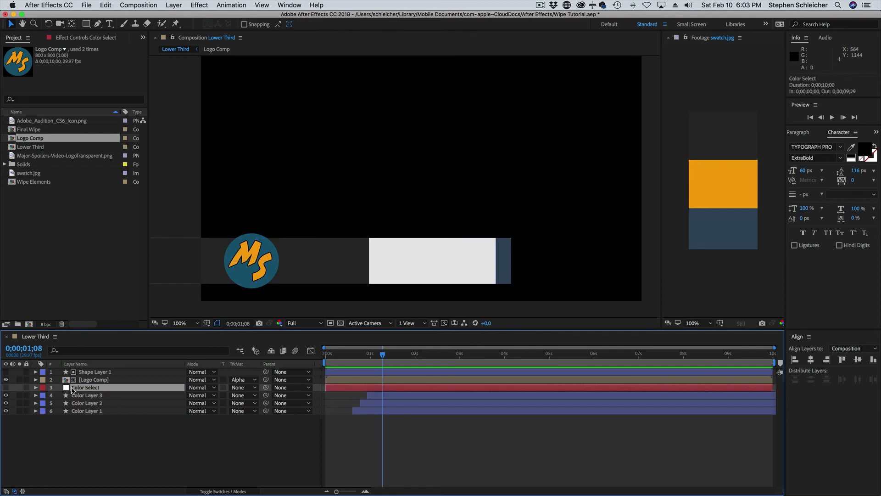
click(92, 38)
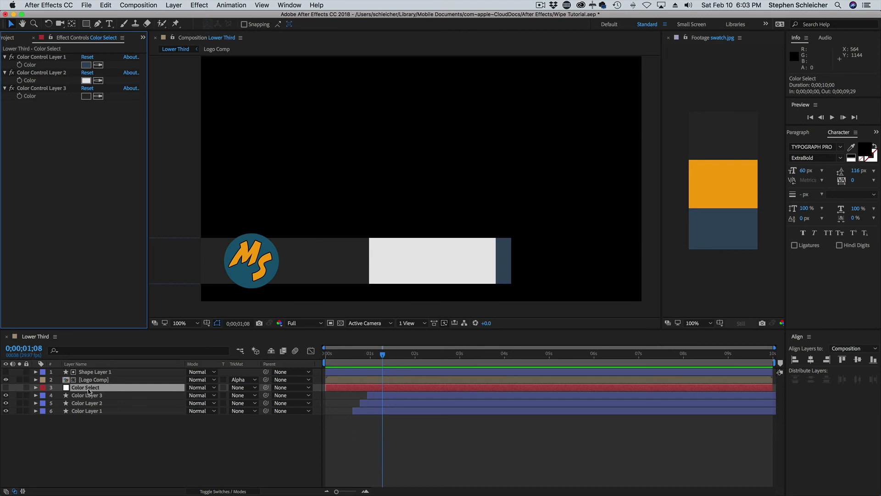
click(88, 389)
key(e)
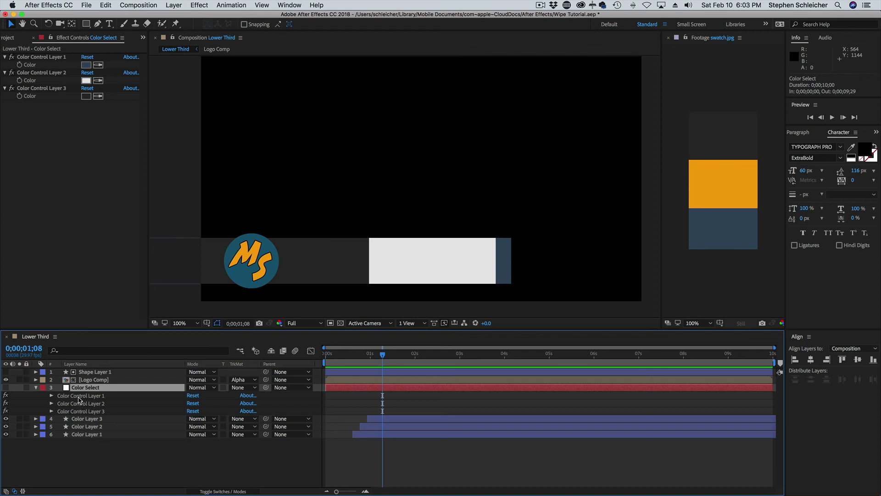
click(78, 397)
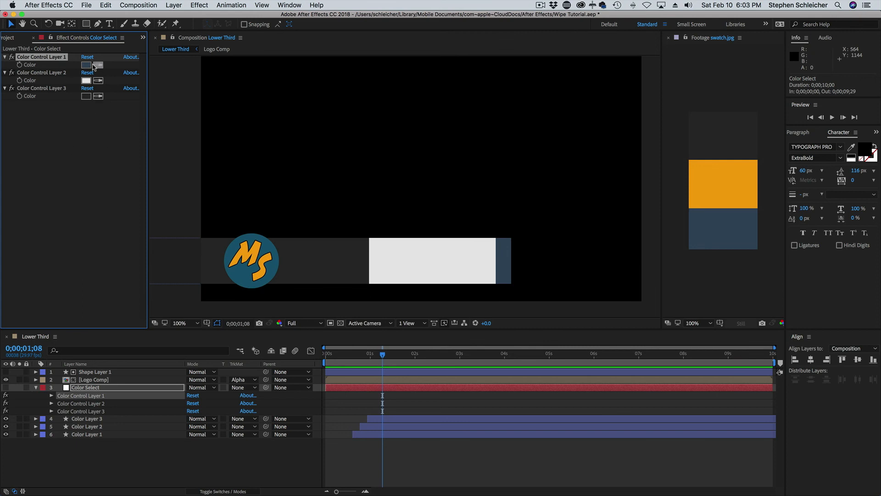
click(296, 4)
click(297, 3)
click(99, 97)
click(85, 80)
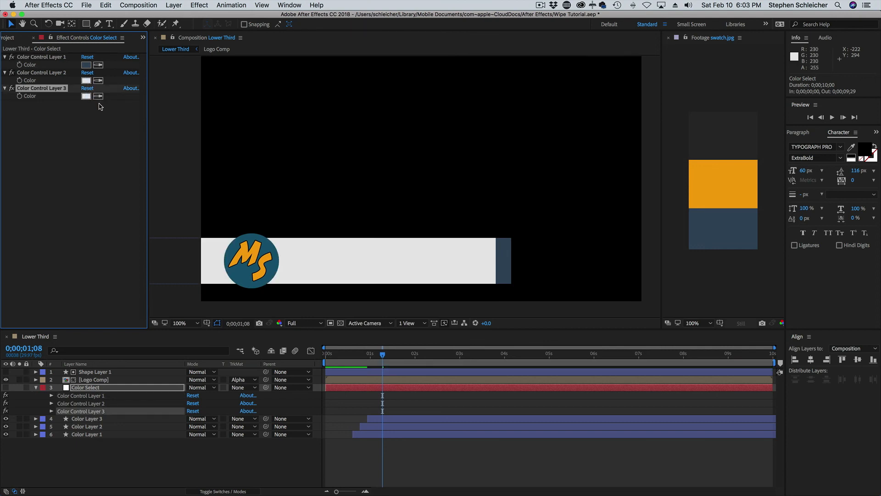
Set Color Control Layer 2 to the dark gray sampled from swatch.jpg and turn on the transparency grid.
click(98, 81)
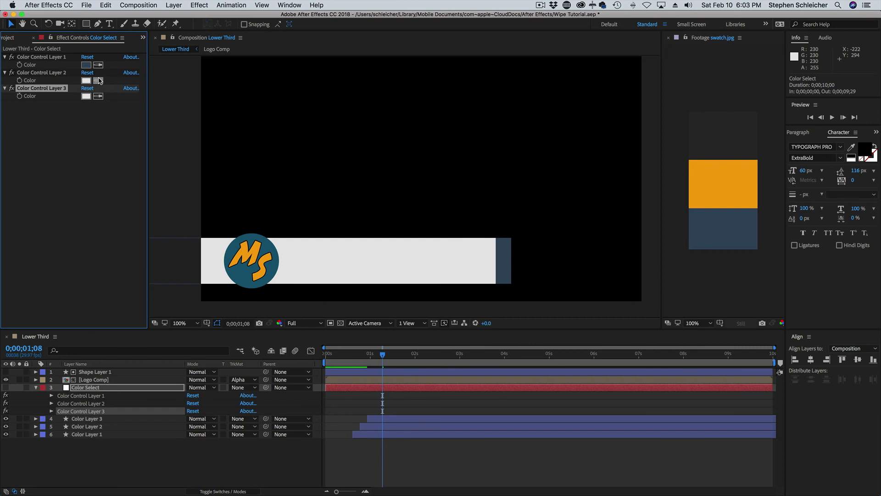
click(729, 147)
drag(383, 354, 433, 358)
click(341, 323)
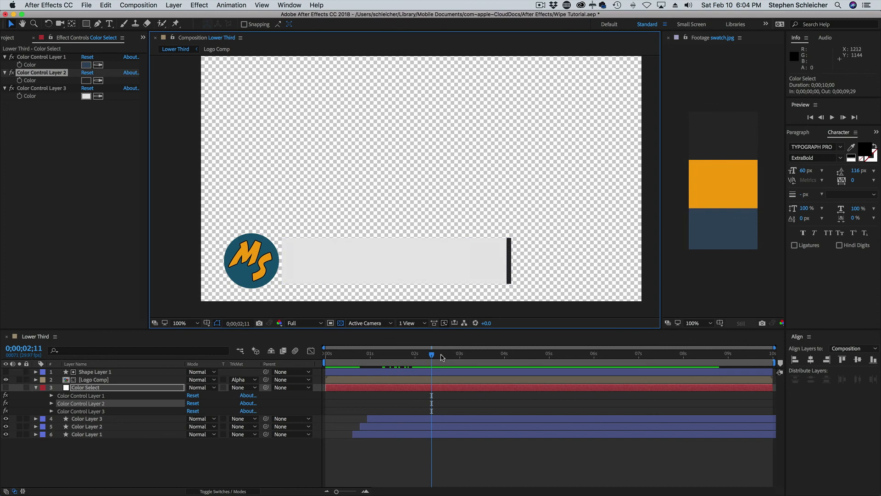
Examine the bars at 0;00;01;06, compare them with the Wipe Elements composition at 0;00;00;24, and return to Lower Third.
drag(434, 357, 384, 372)
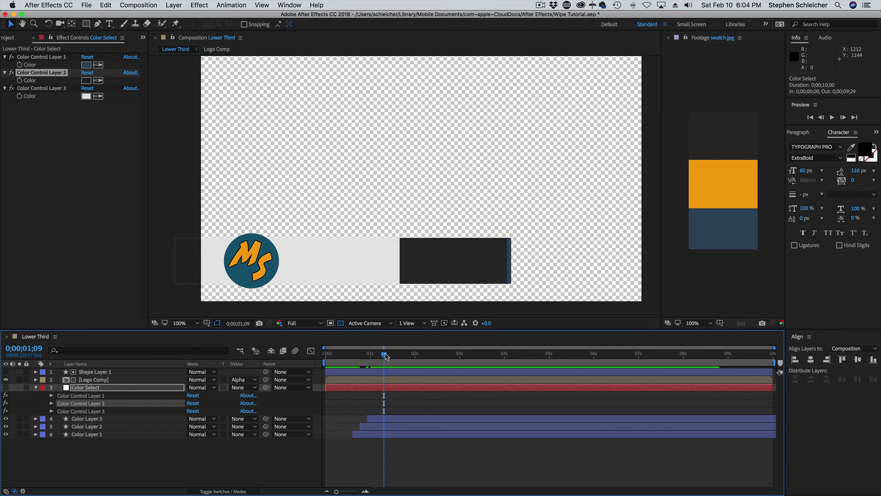
key(Page_Up)
key(Page_Up)
key(Page_Up)
key(super+0)
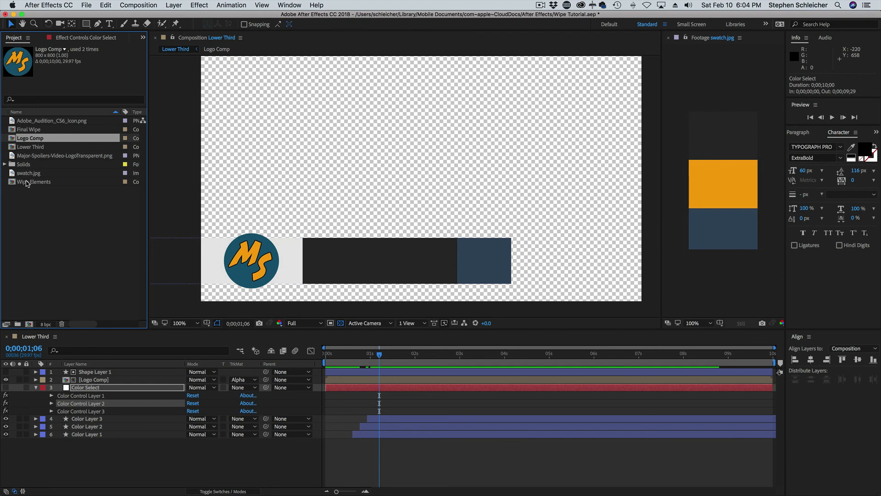
double_click(27, 183)
mouse_move(523, 355)
mouse_down()
mouse_move(437, 356)
mouse_move(517, 356)
mouse_move(509, 358)
mouse_up()
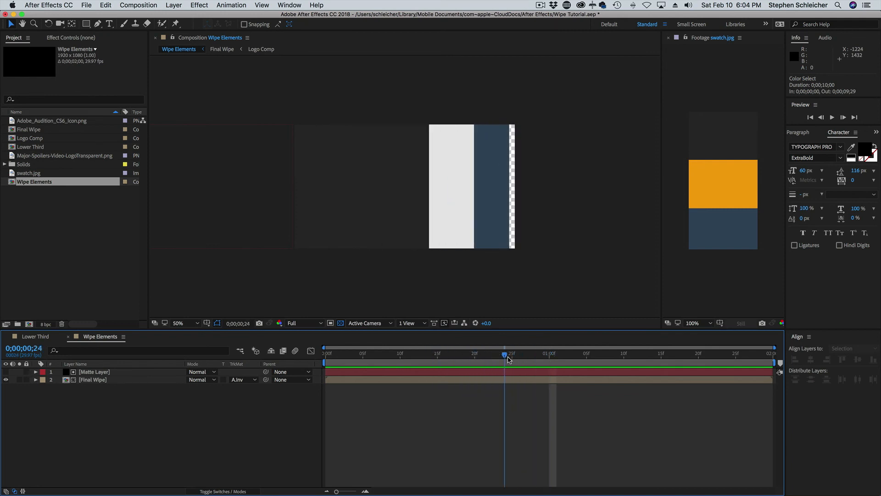
double_click(30, 147)
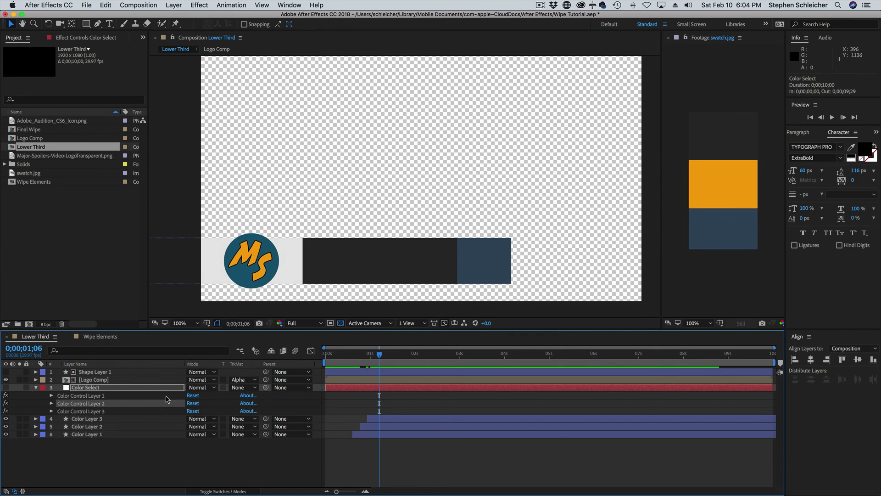
Collapse the Color Select layer's effects and move to 0;00;00;26 with the Logo Comp layer selected.
click(36, 388)
click(102, 451)
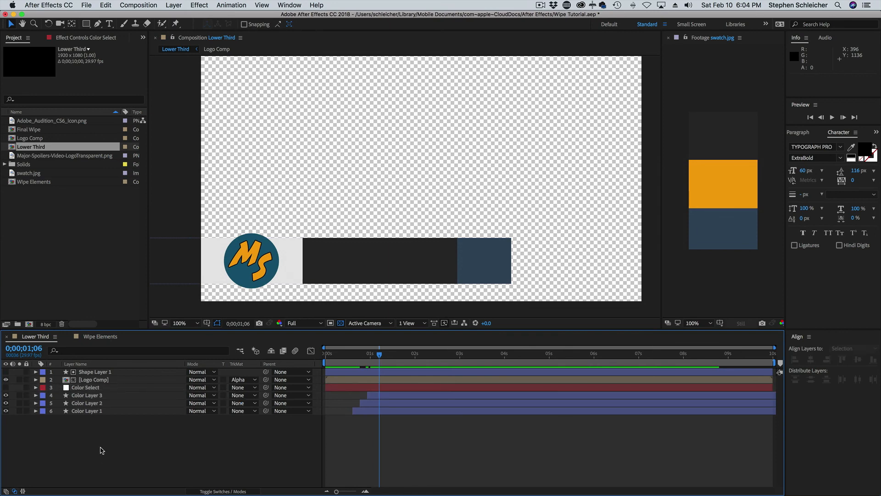
click(95, 373)
click(132, 381)
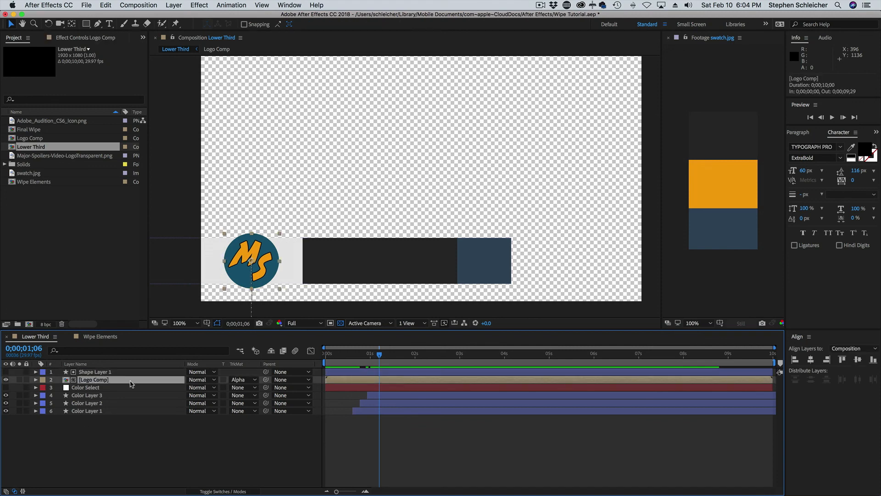
mouse_move(380, 355)
mouse_down()
mouse_move(326, 356)
mouse_move(387, 357)
mouse_move(365, 358)
mouse_up()
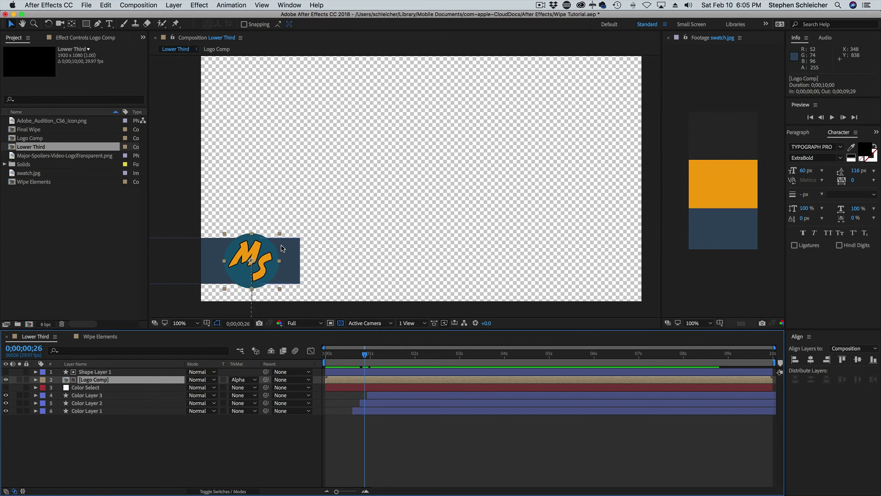
Pre-compose the Color Select layer and the three color layers into a new composition named Bars, moving all attributes.
click(82, 389)
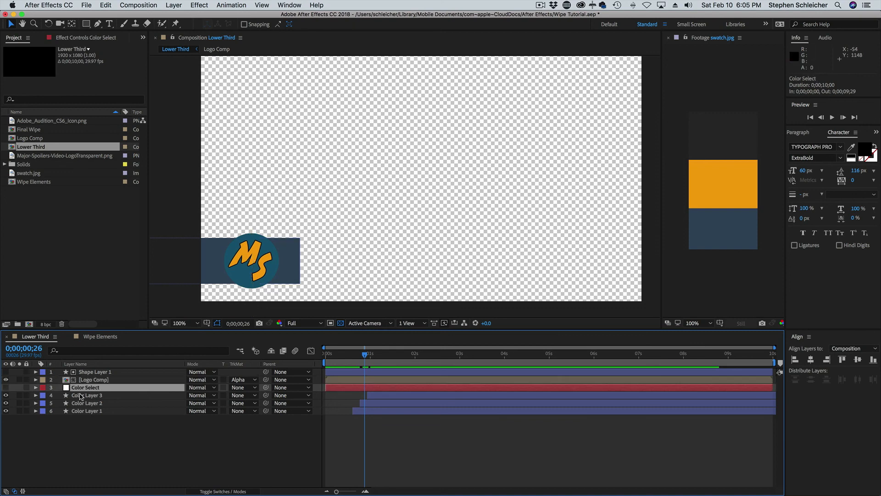
shift+click(84, 411)
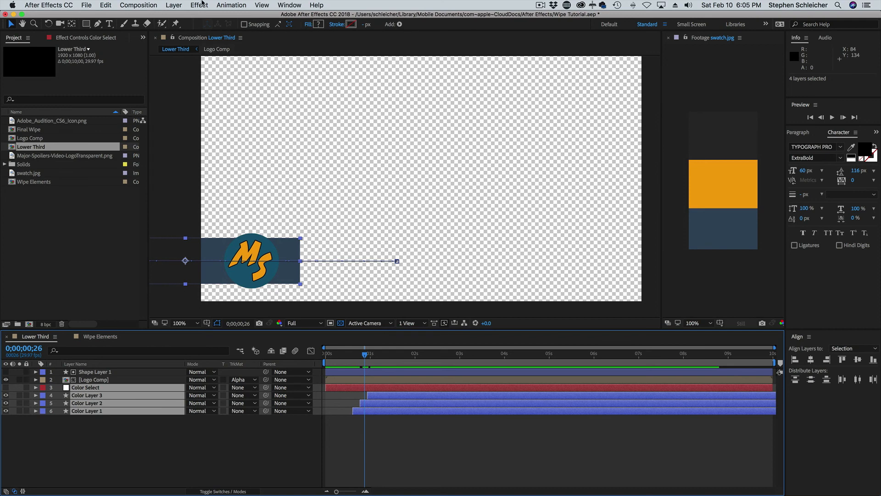
click(182, 5)
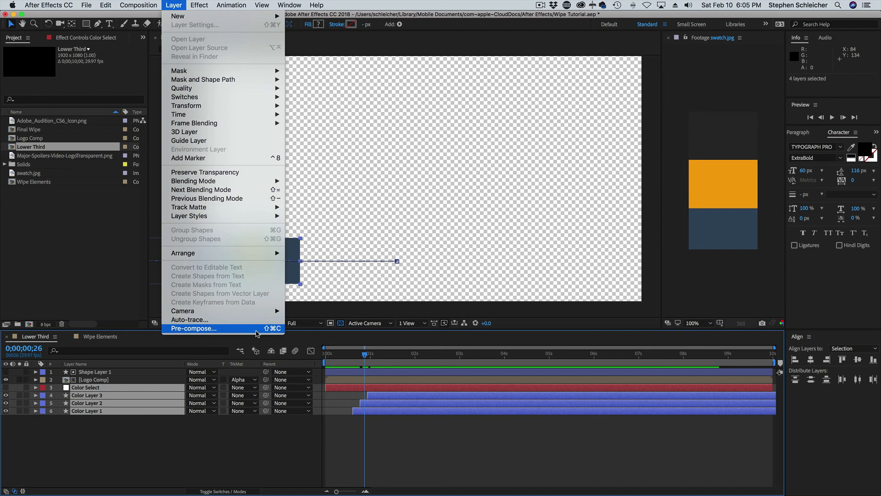
click(256, 330)
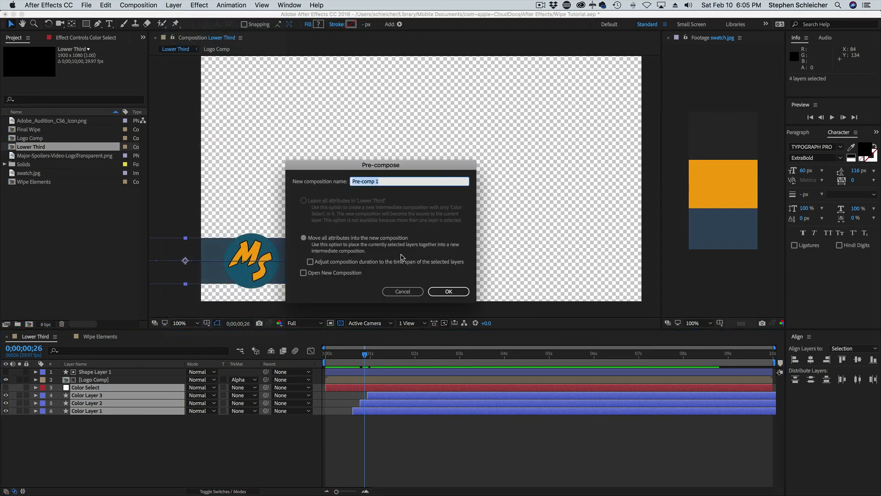
text(Bars)
click(448, 293)
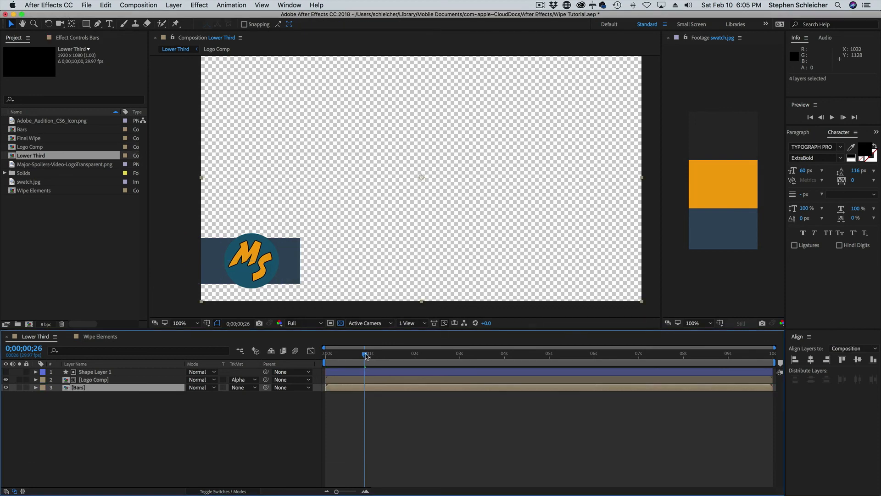
Preview the lower third with the Bars pre-composition and return to 0;00;00;26.
mouse_move(367, 358)
mouse_down()
mouse_move(329, 358)
mouse_move(361, 359)
mouse_up()
key(space)
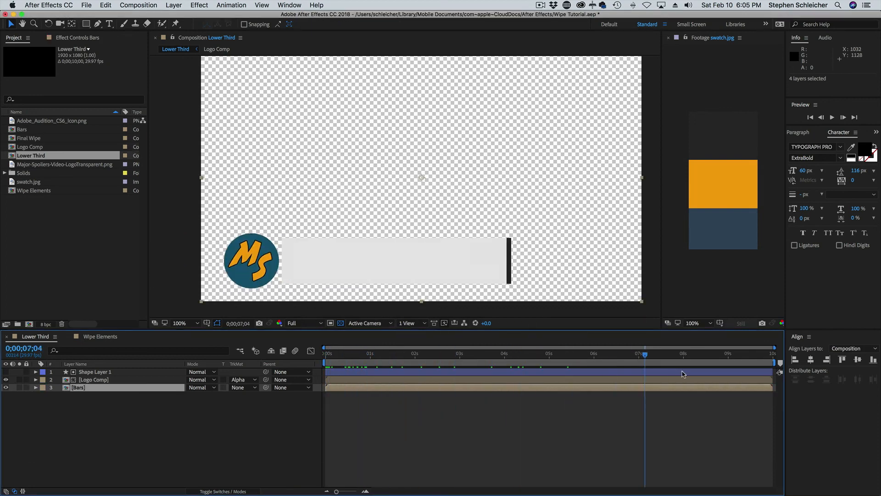
drag(425, 358, 366, 363)
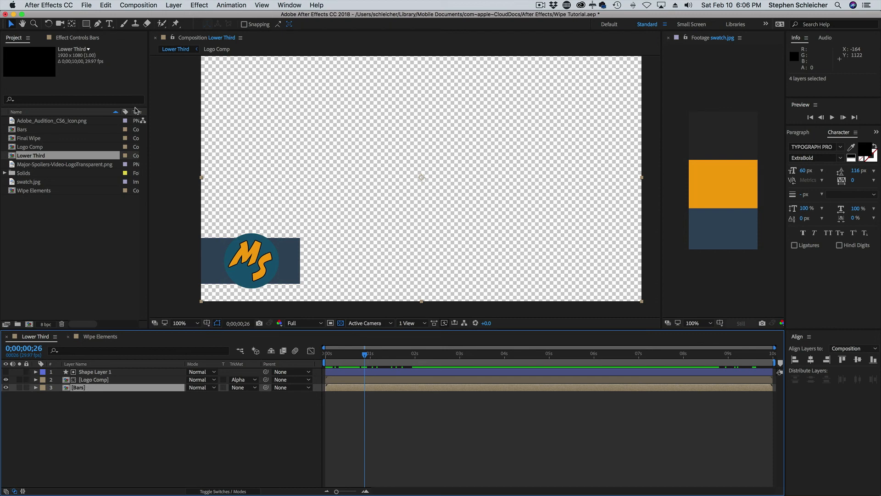
Draw a rectangle shape about 391 × 495 px over the logo, extending past the frame's left and bottom edges, on a new layer.
click(105, 438)
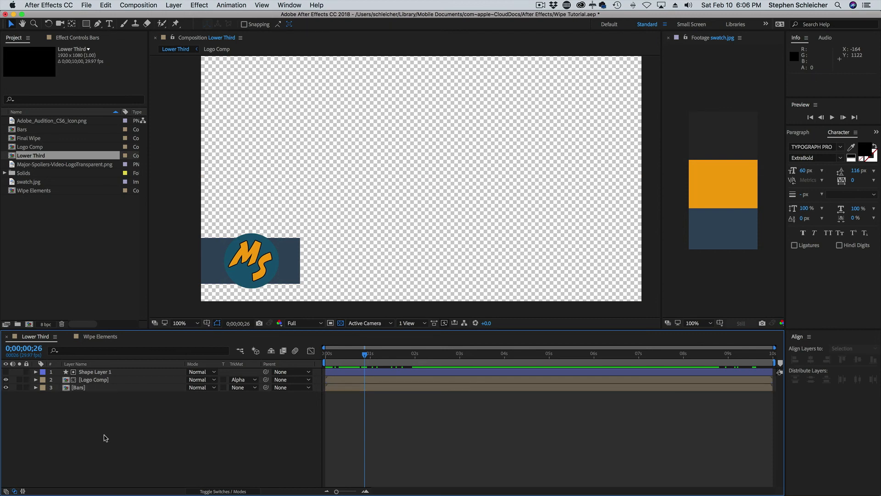
click(88, 25)
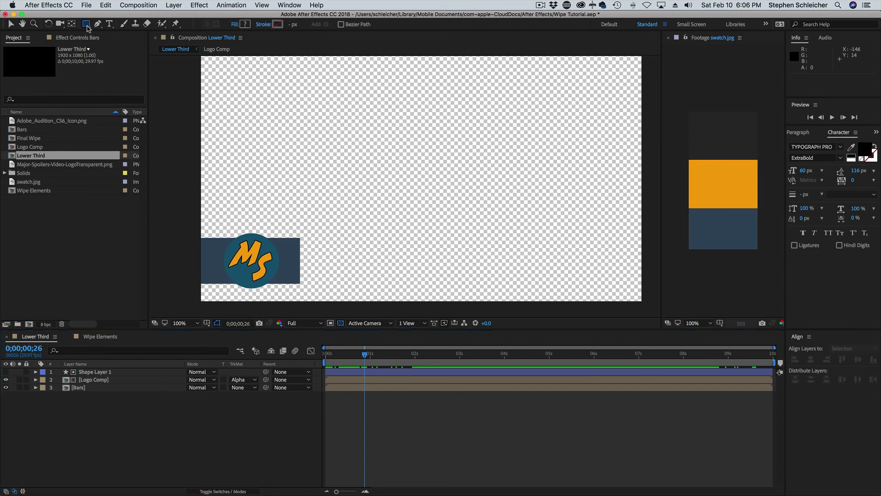
mouse_move(193, 197)
mouse_down()
mouse_move(269, 228)
mouse_move(284, 311)
mouse_up()
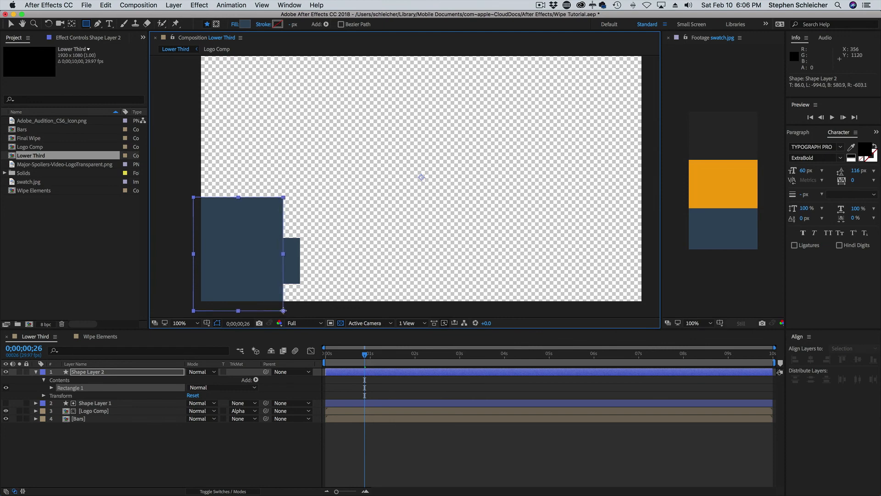
Rename the new rectangle's shape layer Bar Matte, place it directly above the Bars layer, and collapse it.
click(96, 471)
click(100, 375)
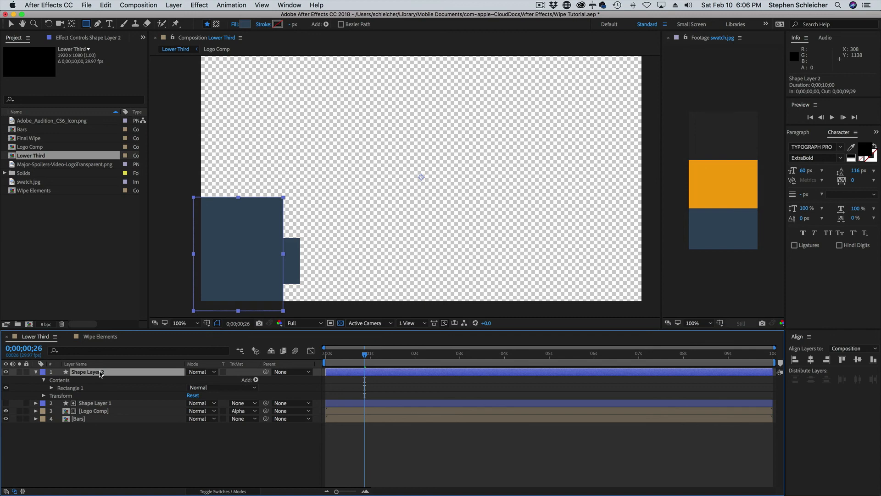
key(Return)
text(Bar)
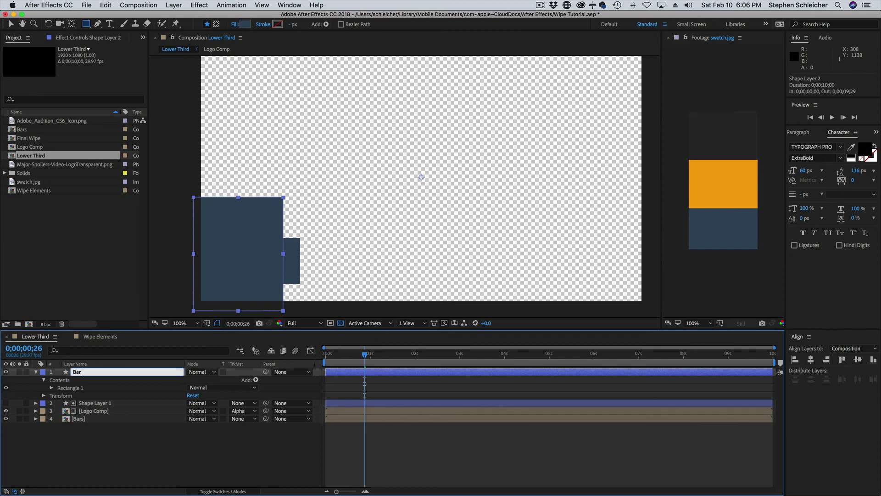
text( Matte)
key(Return)
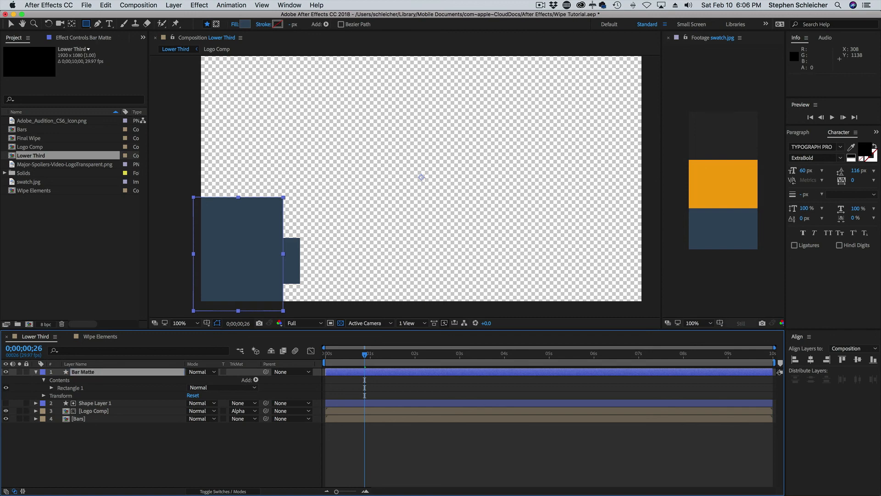
drag(82, 374, 87, 424)
click(35, 388)
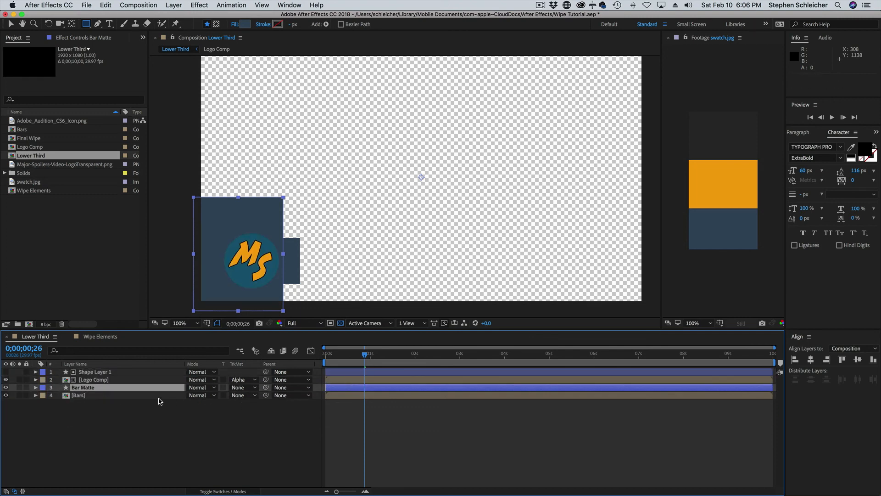
Set the Bars layer's track matte to Alpha Inverted Matte "Bar Matte" and return to the first frame.
click(129, 395)
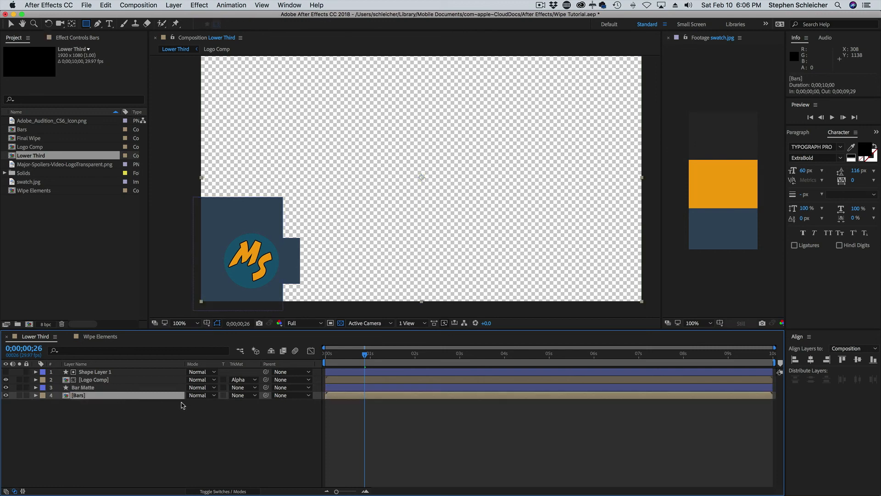
click(255, 396)
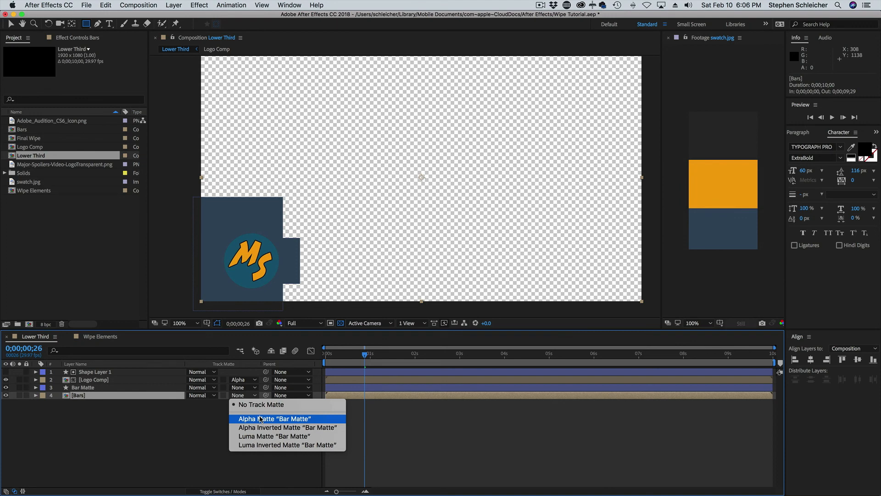
click(260, 419)
click(255, 397)
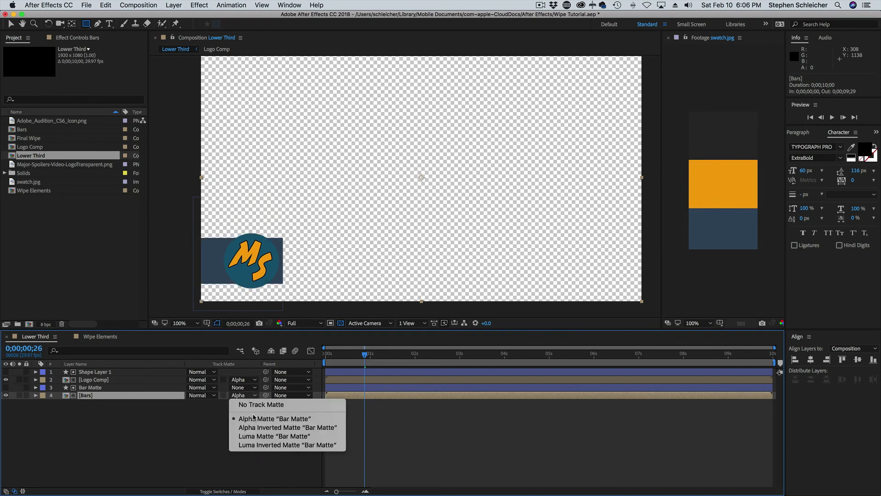
click(256, 427)
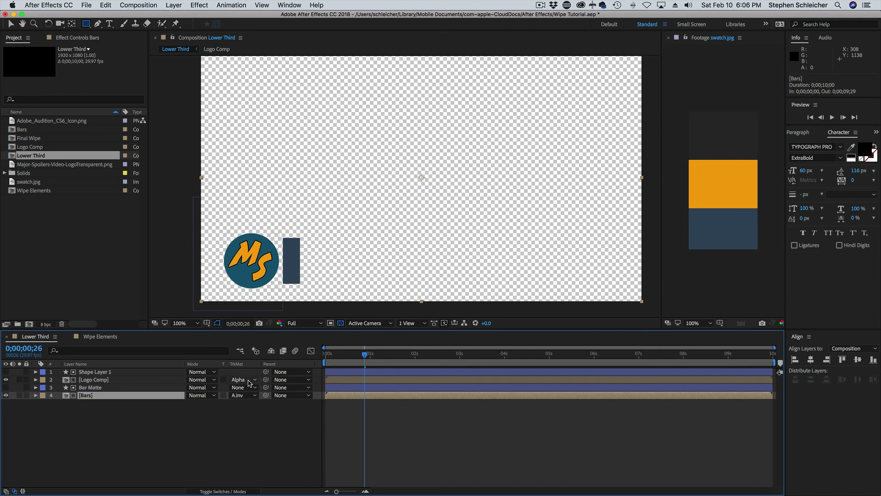
drag(365, 354, 315, 357)
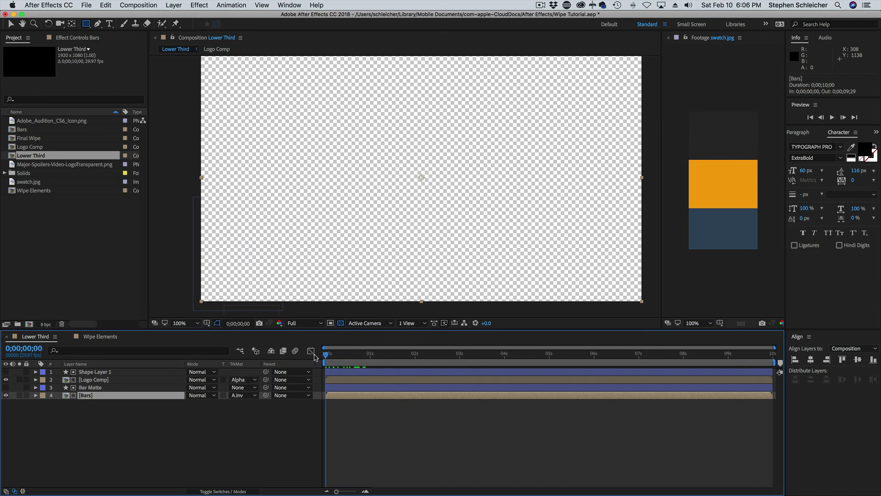
Preview the lower third with the Bars layer masked by the Bar Matte.
key(space)
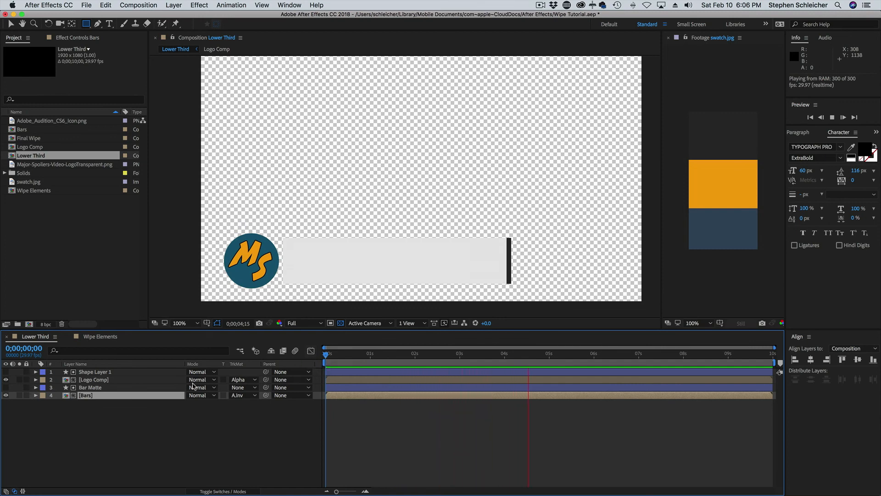
key(space)
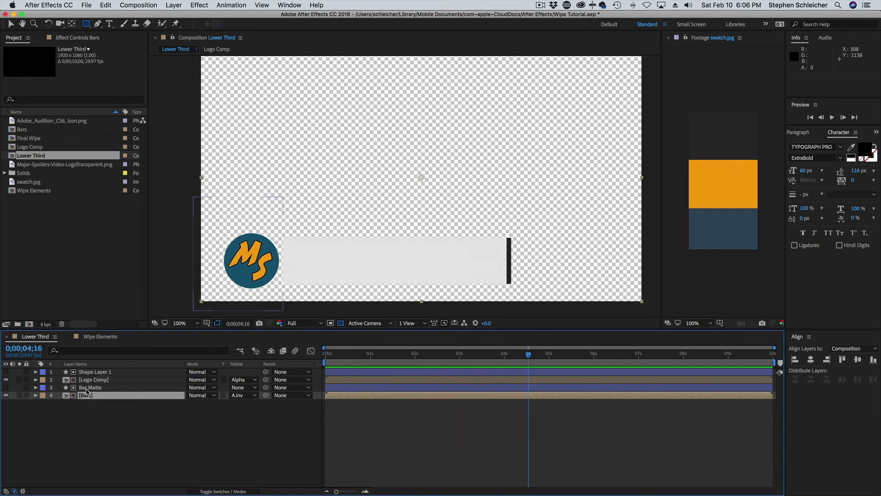
Try moving the Bar Matte rectangle fully inside the frame's left edge and check the bars' entrance with the matte hidden.
click(5, 387)
click(52, 388)
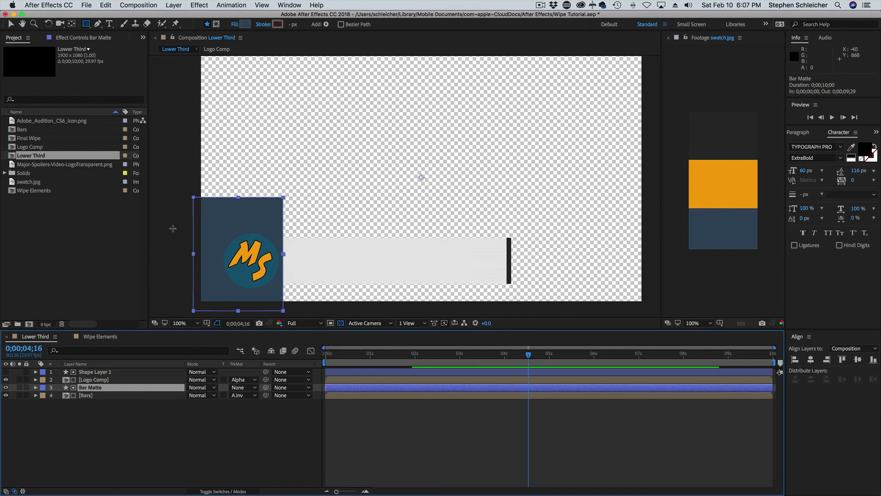
key(v)
click(194, 256)
drag(195, 256, 208, 256)
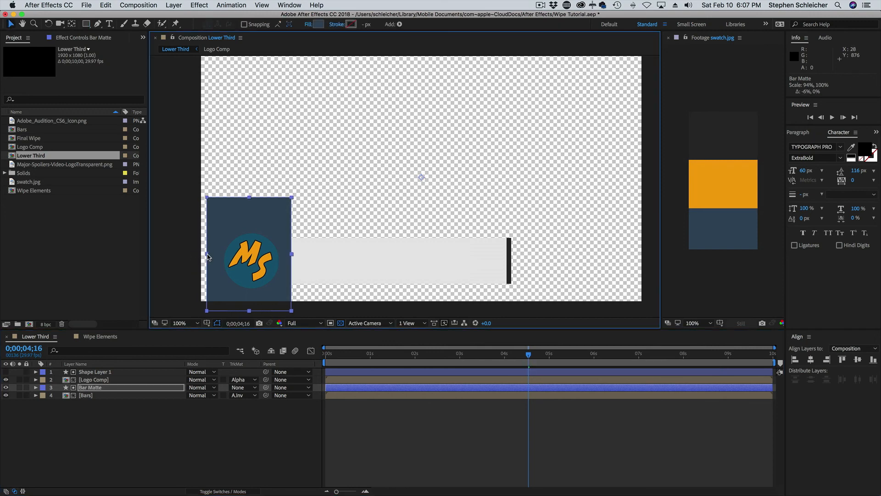
drag(529, 357, 359, 357)
click(6, 387)
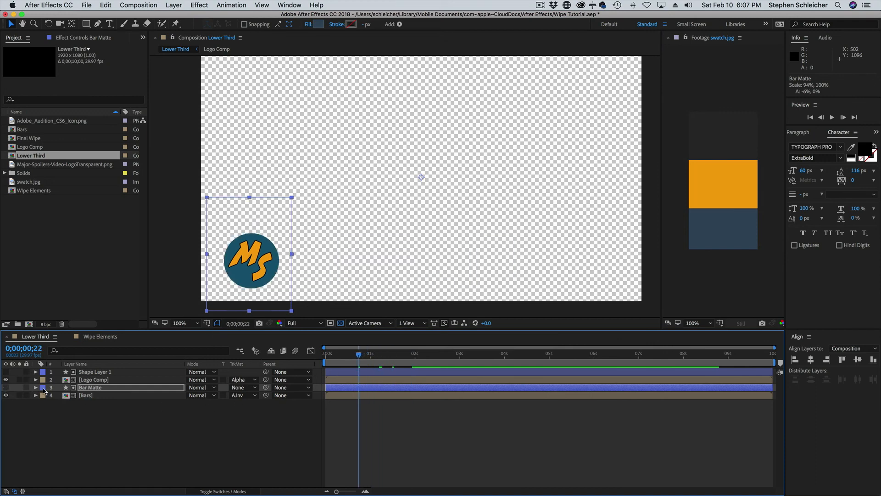
mouse_move(358, 354)
mouse_down()
mouse_move(378, 358)
mouse_move(370, 360)
mouse_up()
Undo the Bar Matte rectangle's change and hide the Bar Matte layer.
key(super+z)
key(super+z)
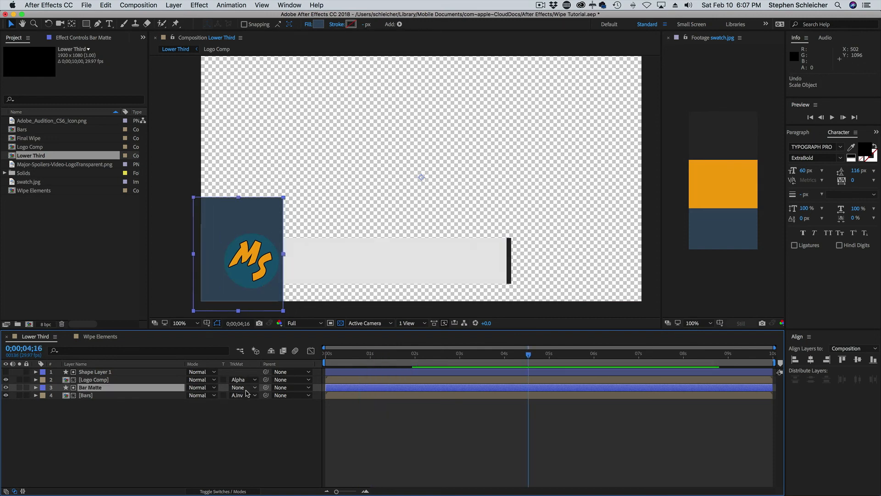
click(7, 388)
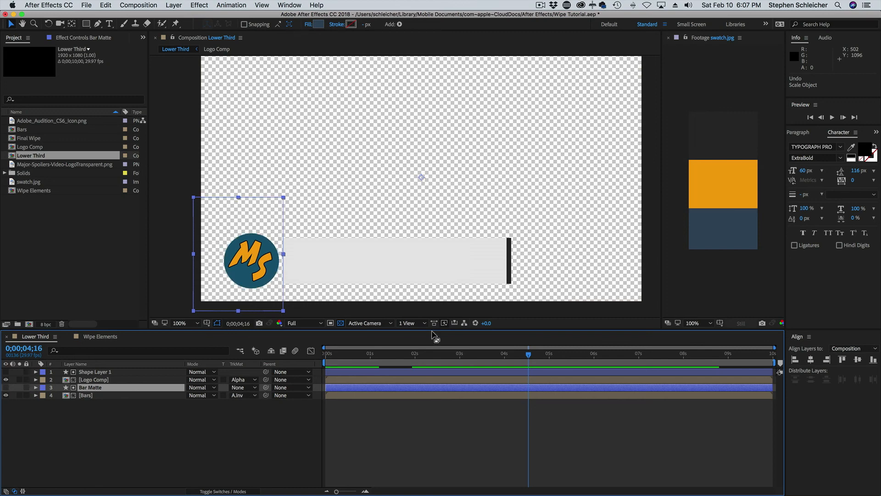
Preview the lower third from the first frame, inspect the bars around 0;00;01;00, and return to the start.
drag(530, 358, 261, 362)
click(227, 443)
key(space)
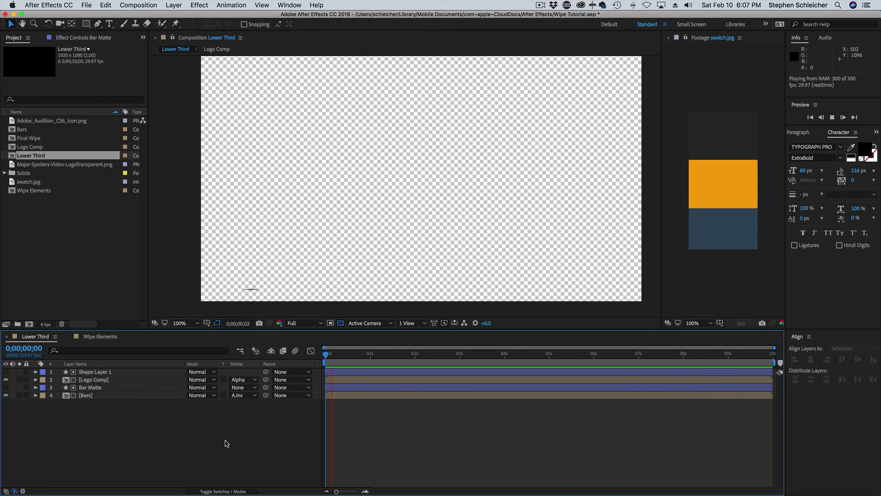
key(space)
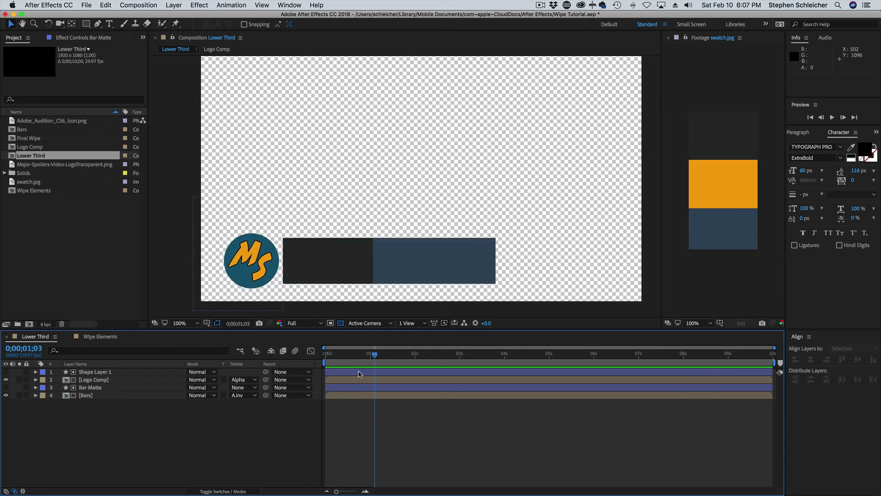
mouse_move(375, 357)
mouse_down()
mouse_move(326, 357)
mouse_move(429, 359)
mouse_move(326, 357)
mouse_move(371, 357)
mouse_up()
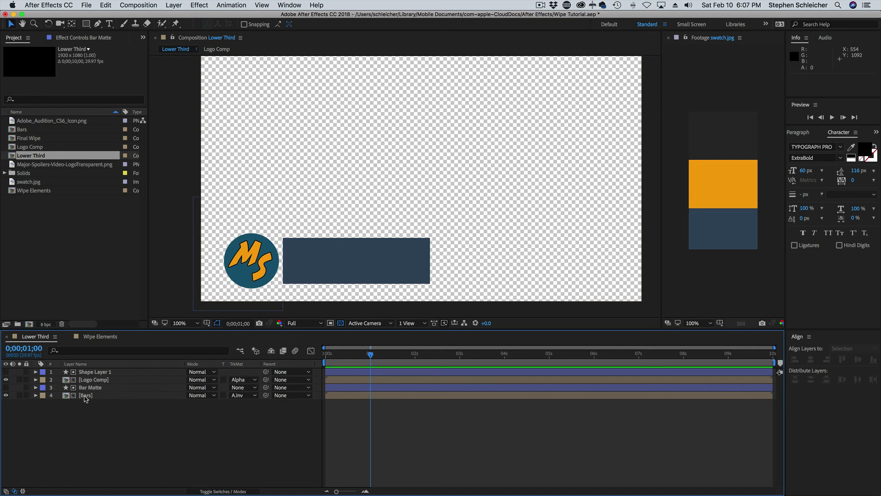
drag(370, 356, 309, 360)
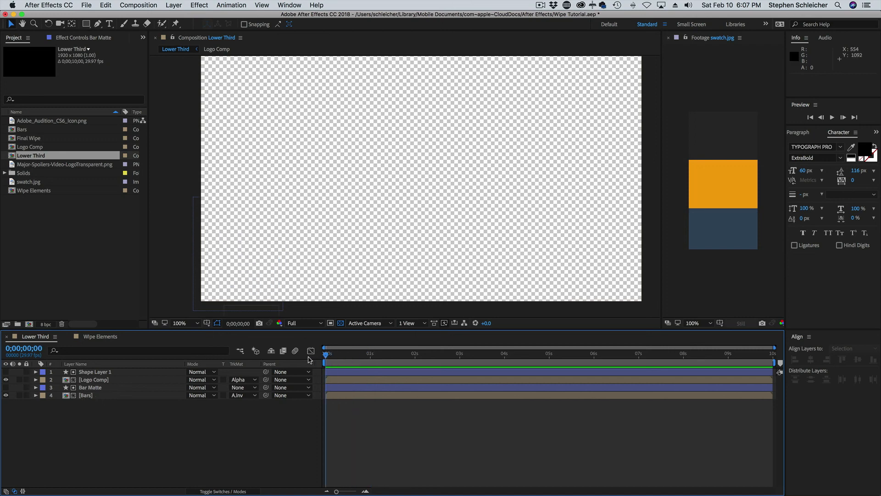
Move to 0;00;07;00 and set the text fill color to the dark gray 282828 sampled from swatch.jpg.
drag(368, 358, 593, 367)
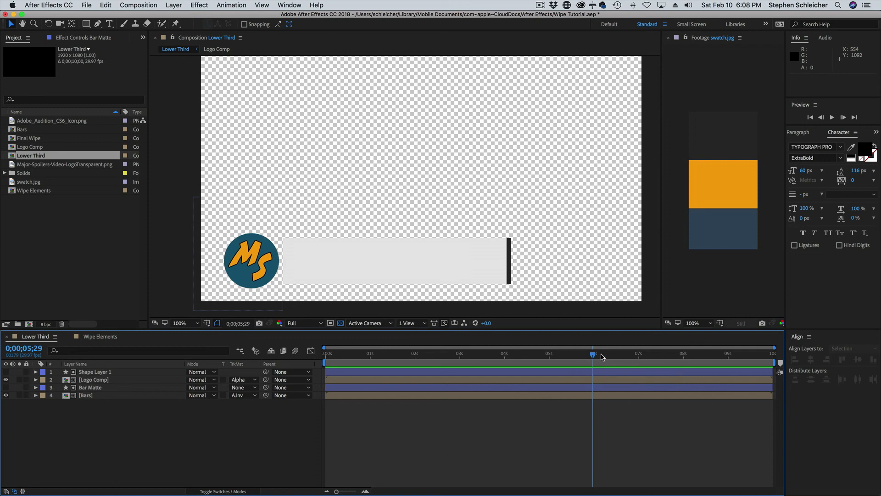
drag(588, 353, 639, 359)
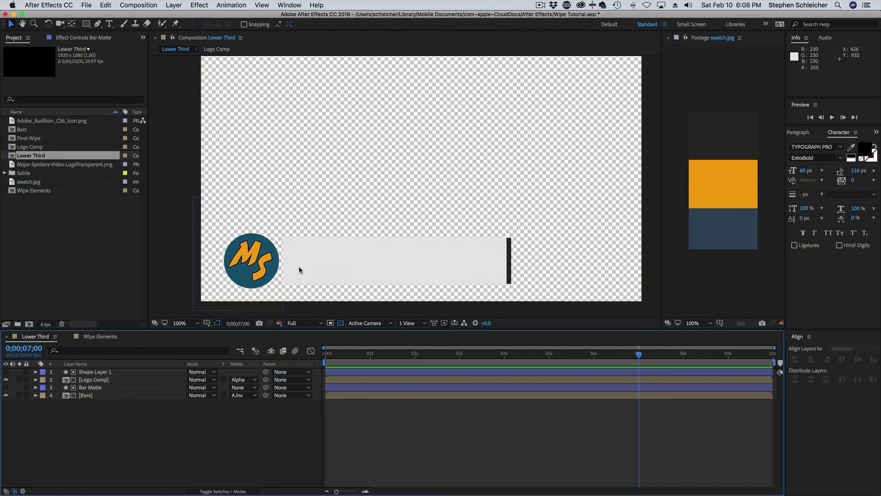
click(109, 24)
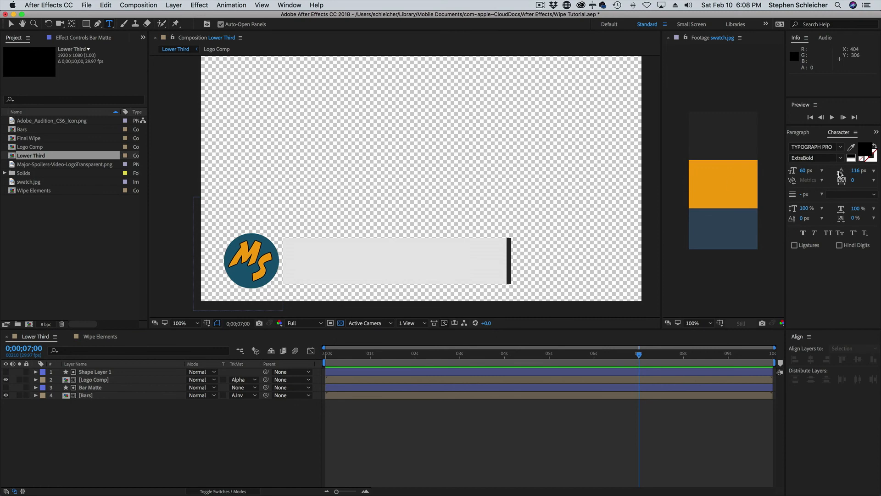
click(865, 154)
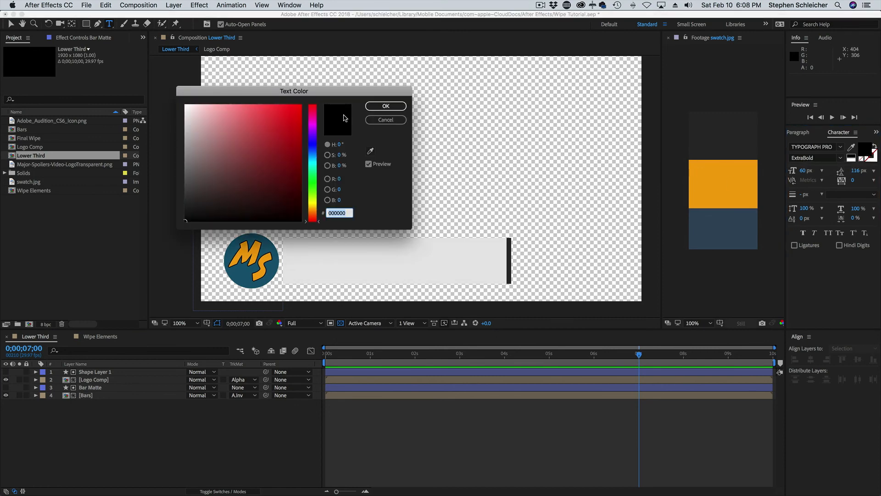
click(370, 150)
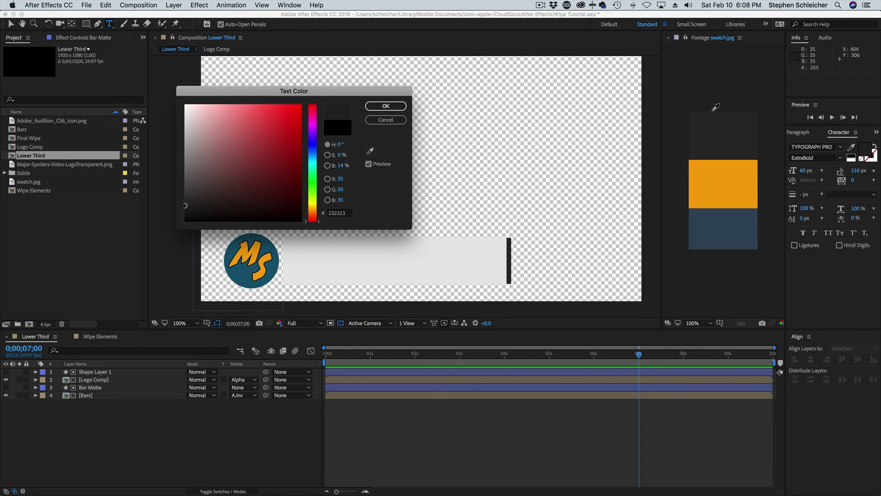
click(713, 127)
click(370, 151)
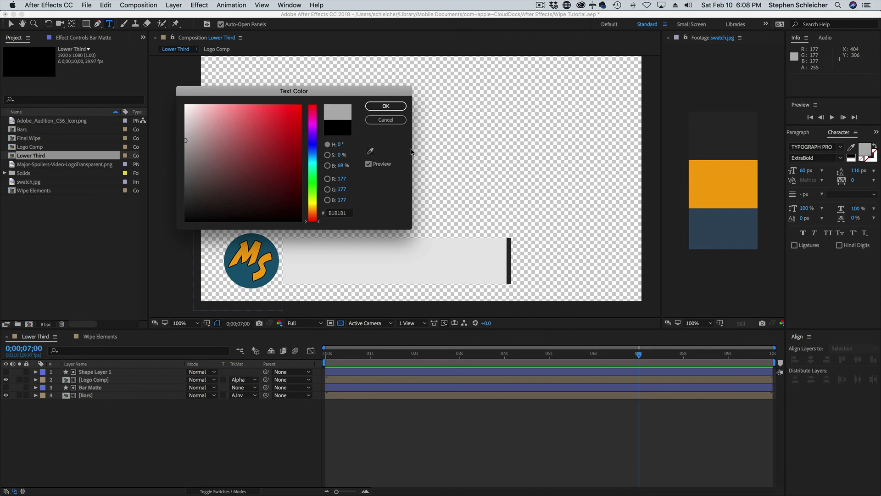
click(370, 154)
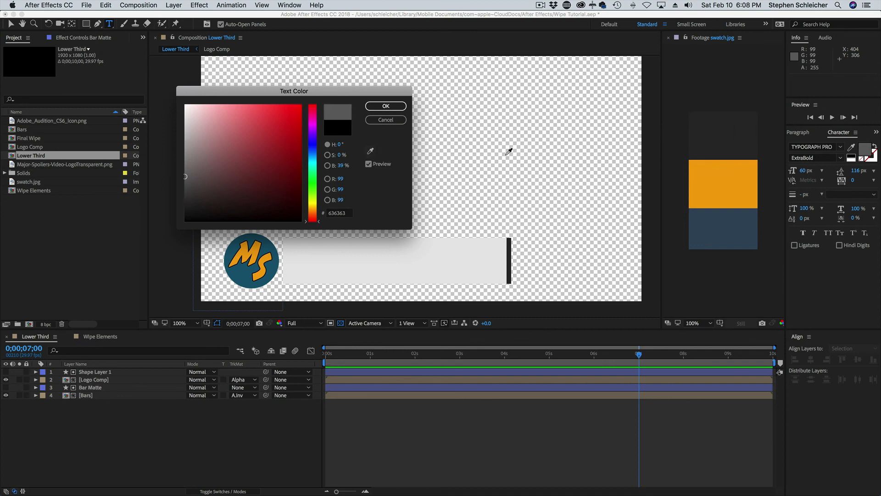
click(727, 130)
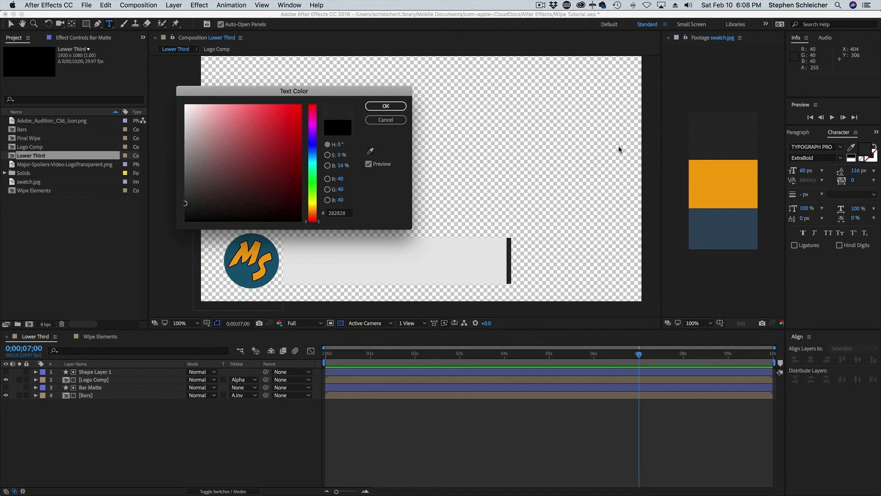
click(386, 106)
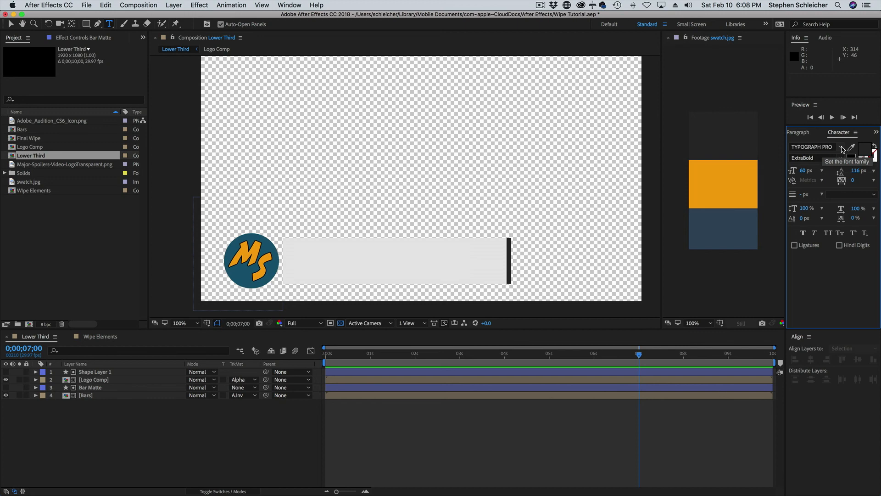
Add a text layer with the presenter's full name in capitals and place it on the light bar at position 364, 870.
click(301, 248)
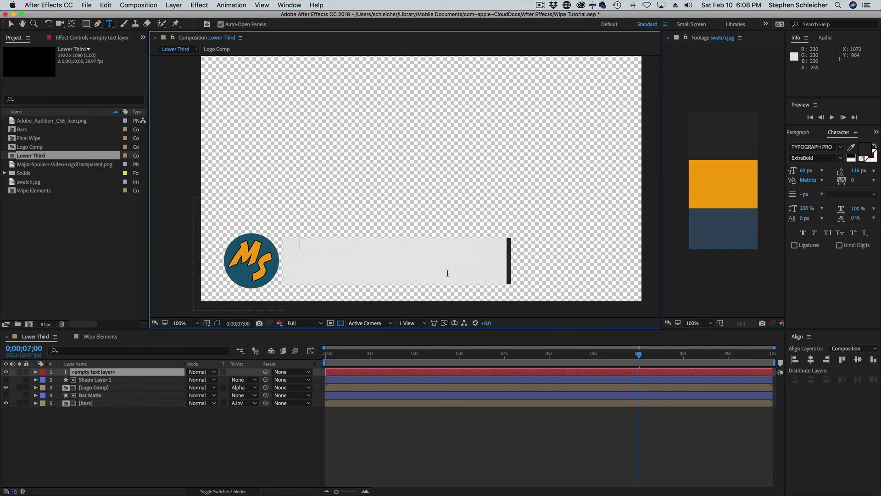
text(ST)
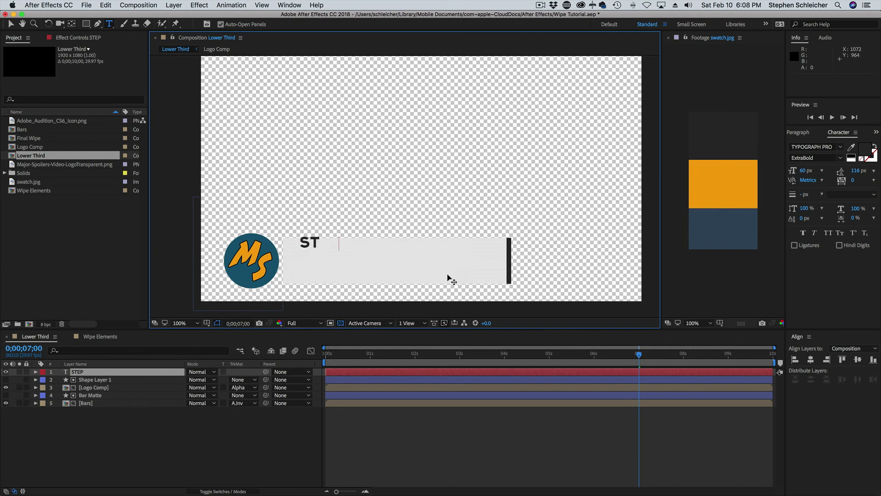
text(EPHEN SCHLEICHER)
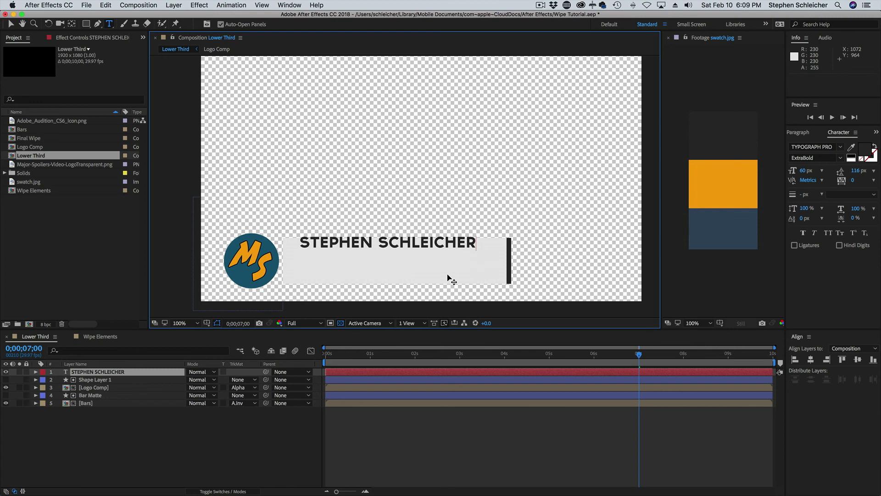
click(11, 23)
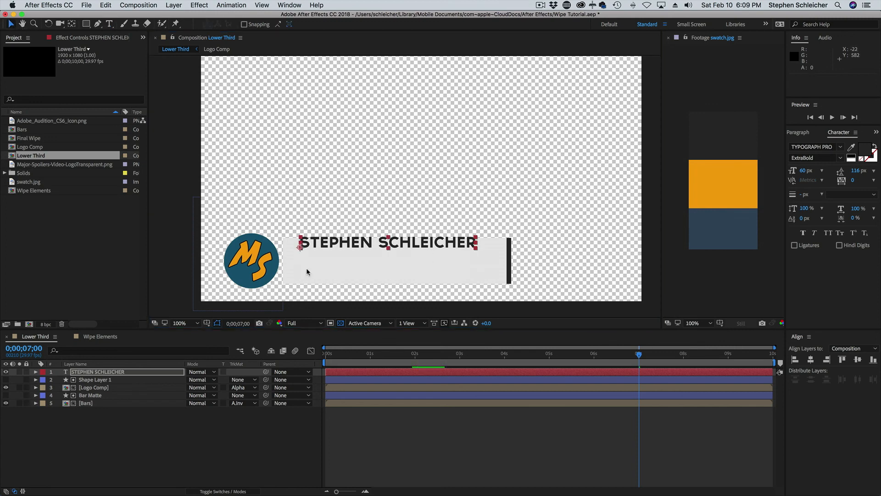
drag(346, 242, 330, 246)
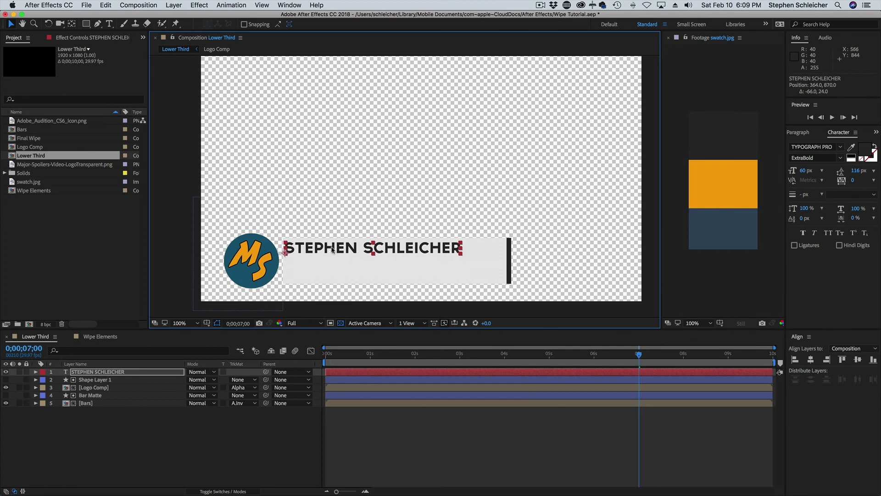
Set the name text's font size to 75 px.
click(803, 172)
text(75)
key(Return)
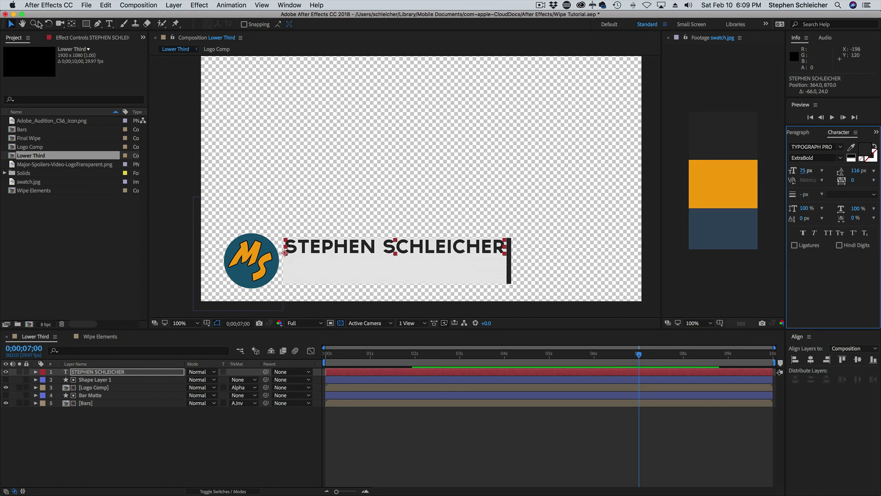
click(11, 24)
click(429, 266)
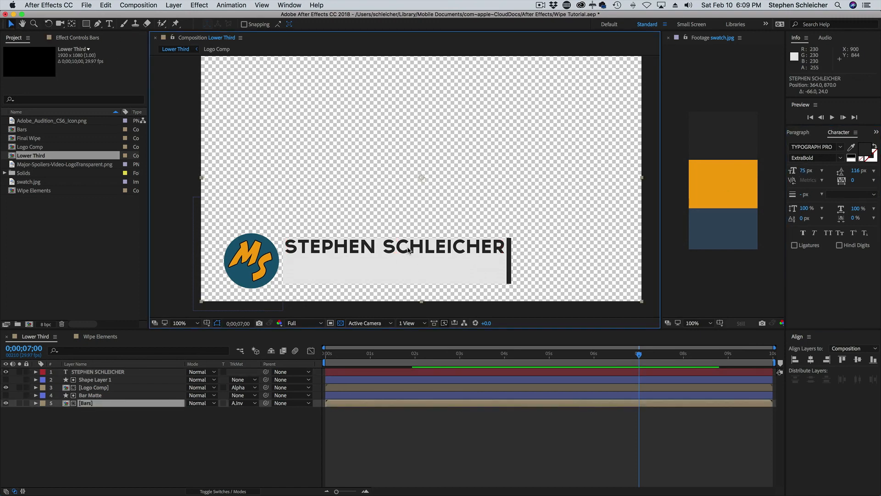
key(super+z)
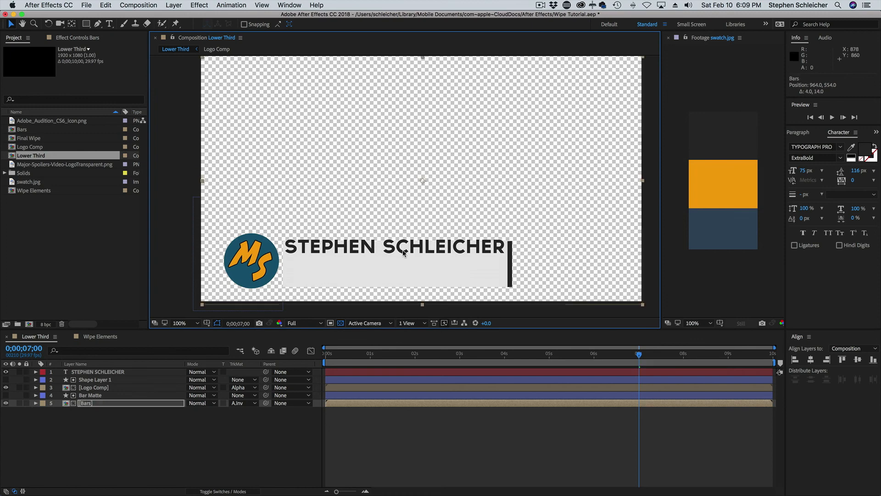
Nudge the name text layer down on the light bar to position 364, 894.
click(383, 246)
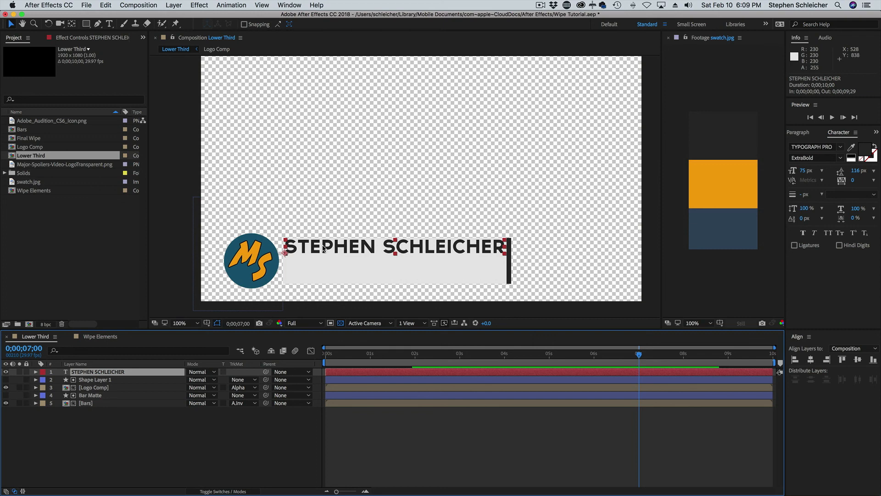
key(Down)
key(Down)
key(Down)
key(Down)
key(Down)
key(Down)
key(Down)
key(Down)
key(Down)
key(Down)
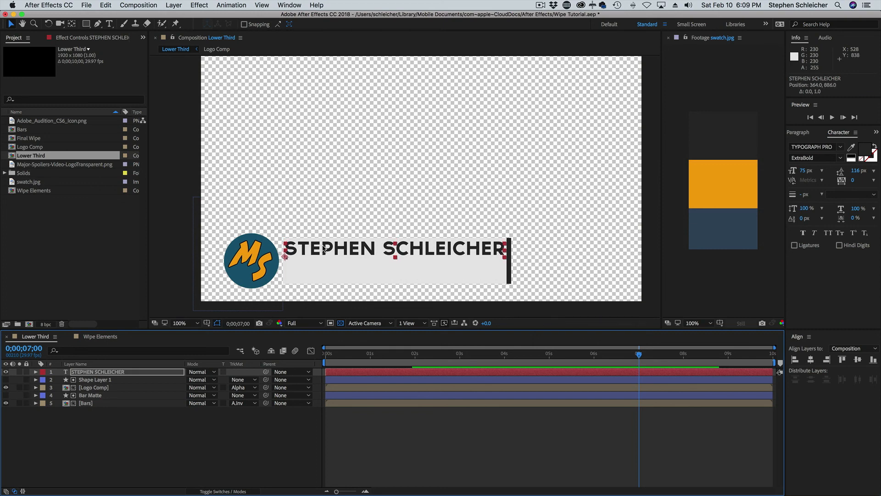
key(Down)
key(Down)
key(Down)
key(Down)
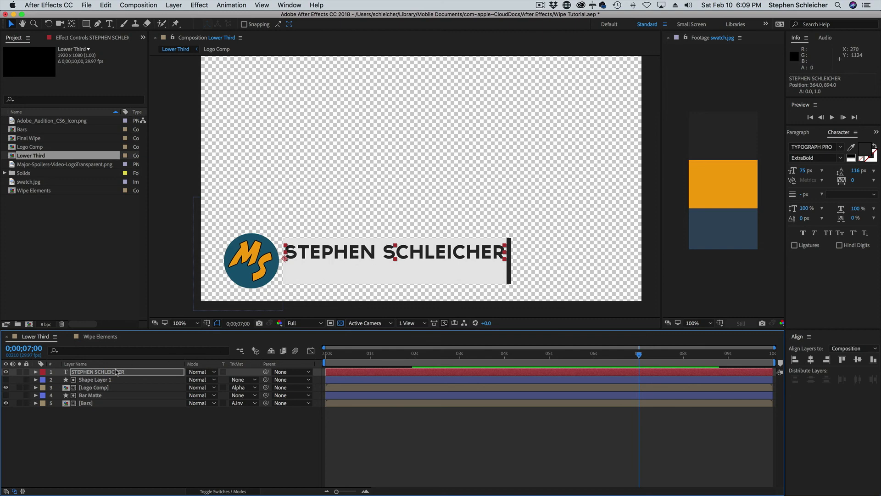
Set the font size of the whole name text to 65 px.
double_click(77, 374)
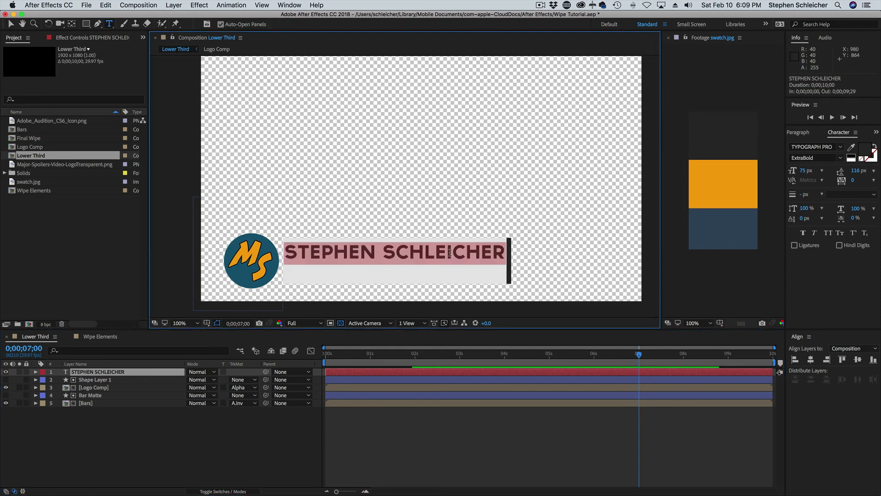
click(806, 170)
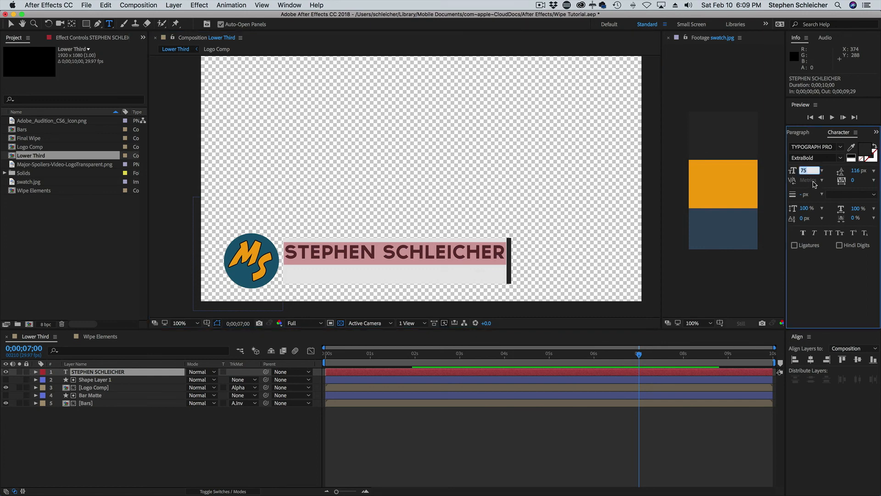
text(65)
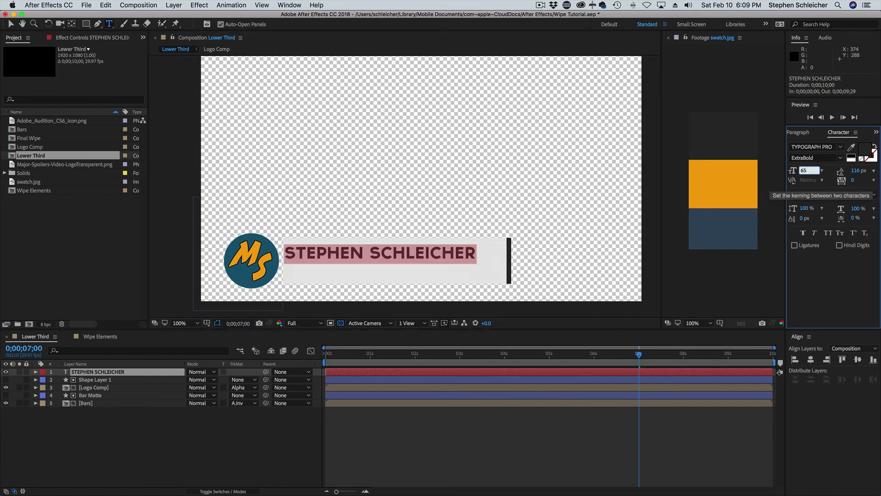
click(10, 23)
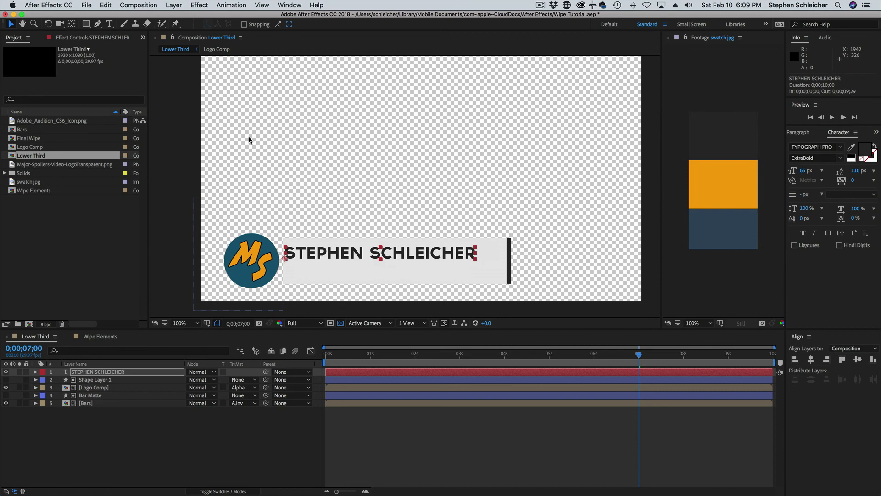
Nudge the name text layer up and slightly right to position 368, 876, and turn off the transparency grid.
click(348, 256)
key(Up)
key(Up)
key(Up)
key(Up)
key(Up)
key(Up)
key(Up)
key(Up)
key(Up)
key(Up)
key(Up)
key(Up)
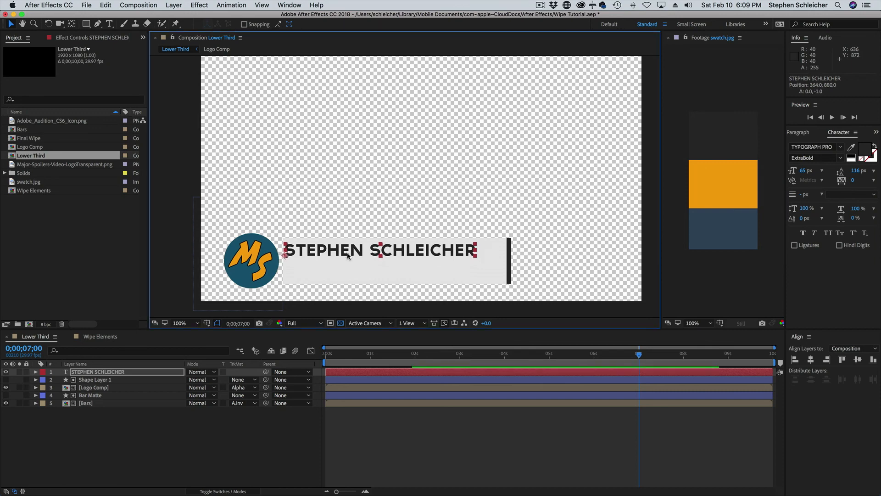
key(Up)
key(Up)
key(Up)
key(Up)
key(Right)
key(Right)
key(Right)
key(Right)
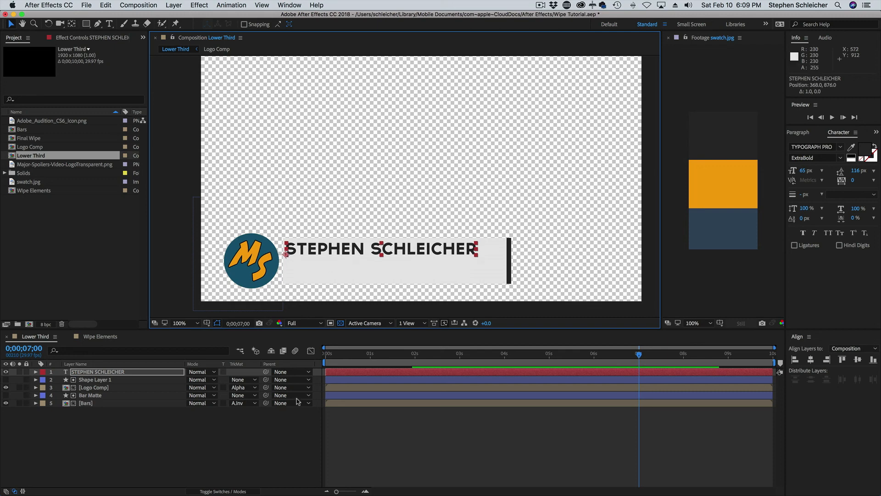
click(243, 460)
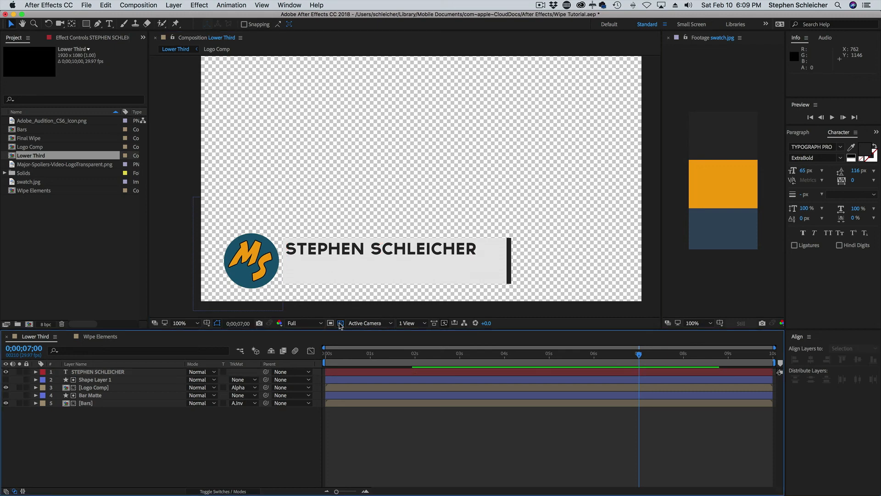
click(340, 323)
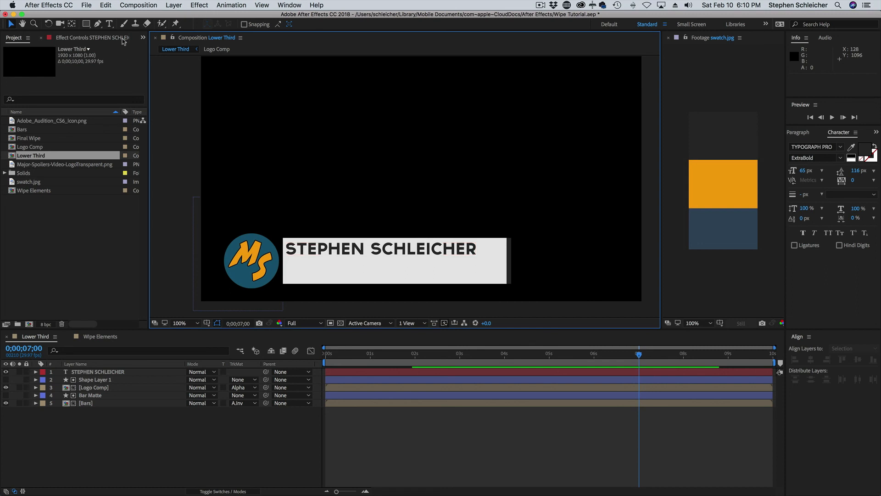
click(109, 23)
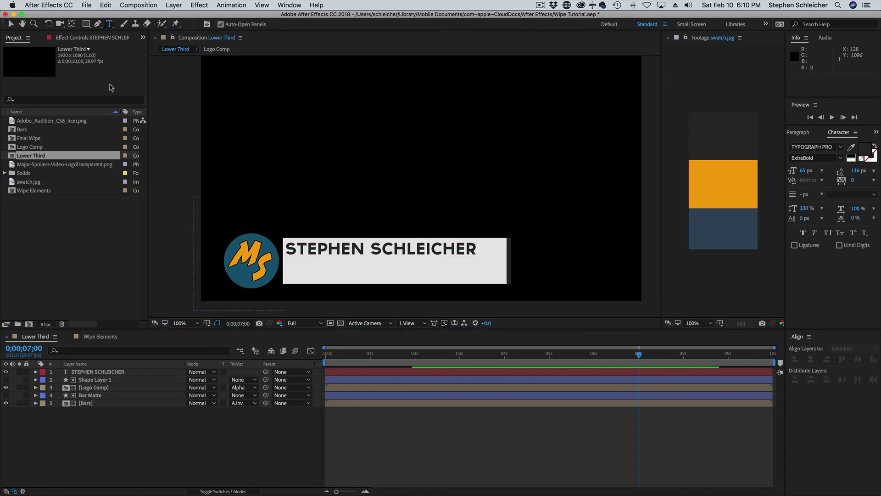
click(290, 269)
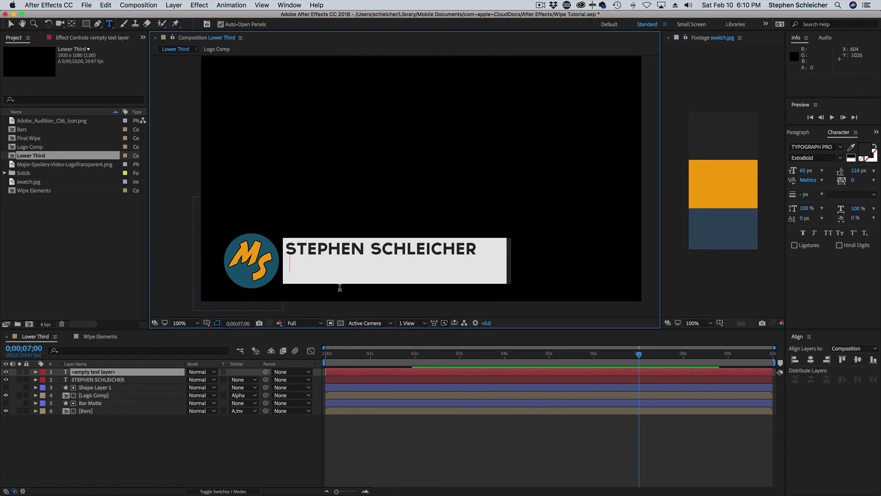
text(SOC)
key(BackSpace)
key(BackSpace)
key(BackSpace)
text(@)
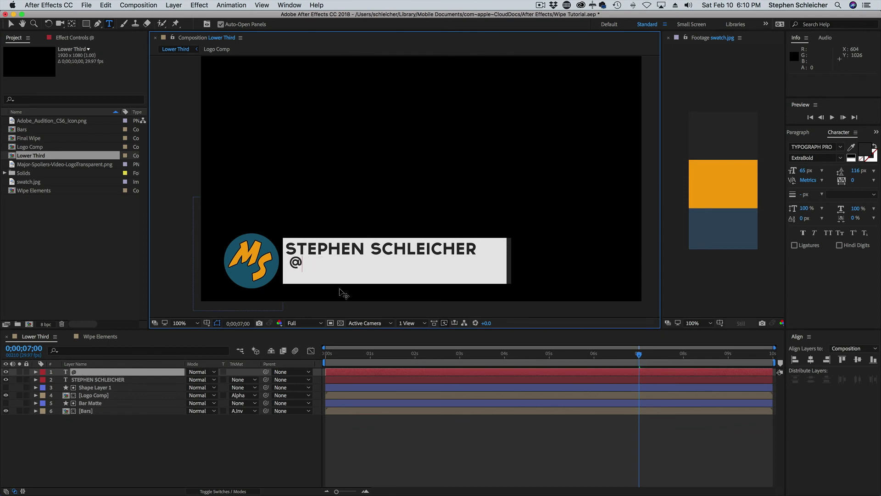
text(MajorSpoiler)
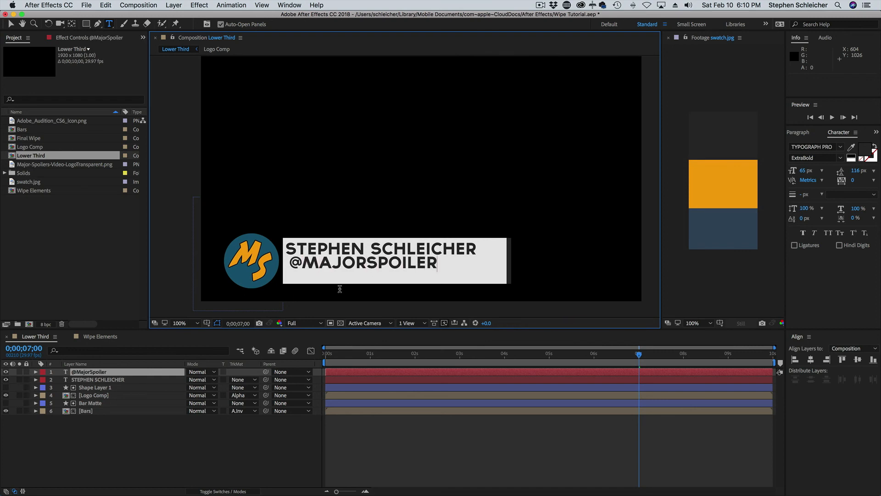
text(s)
click(803, 171)
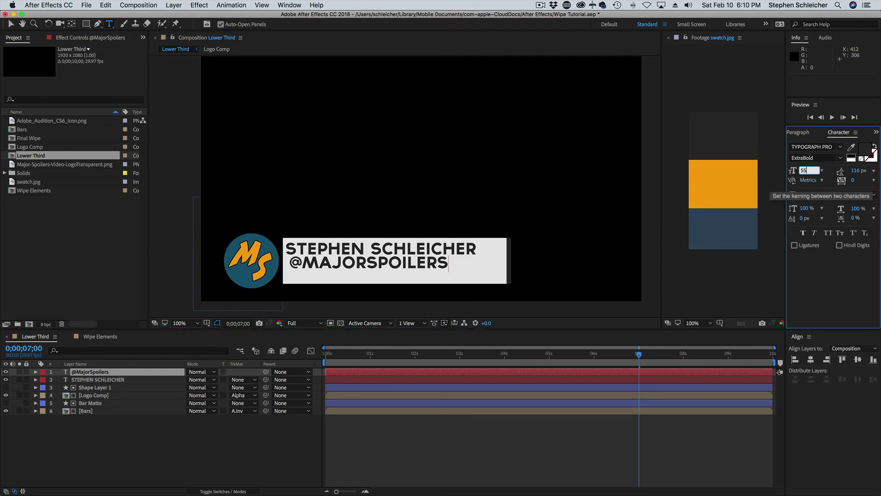
key(Return)
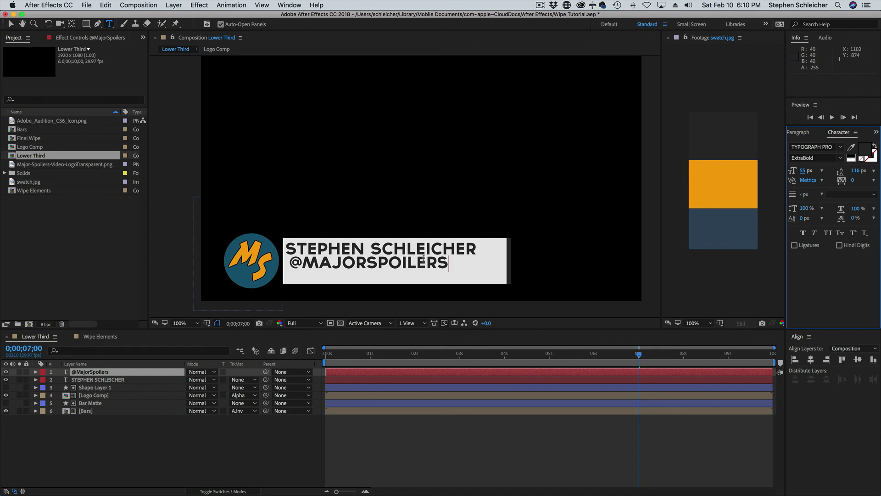
key(super+a)
click(804, 170)
key(shift+Down)
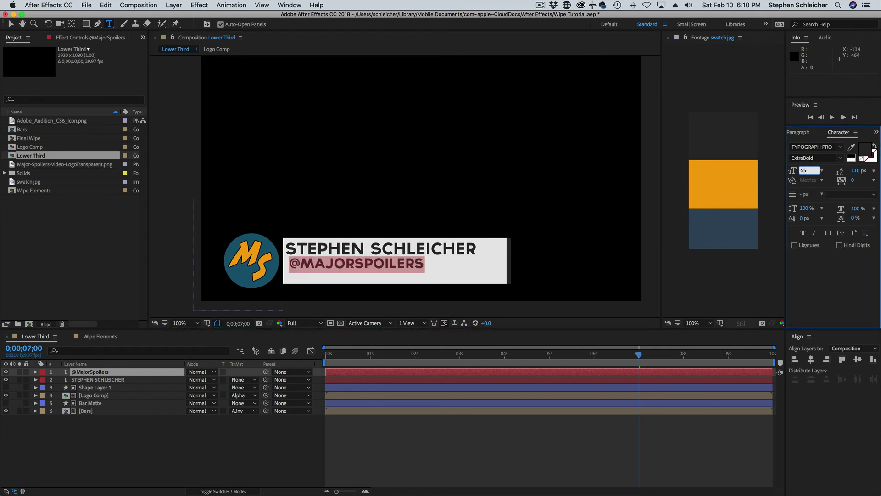
click(12, 25)
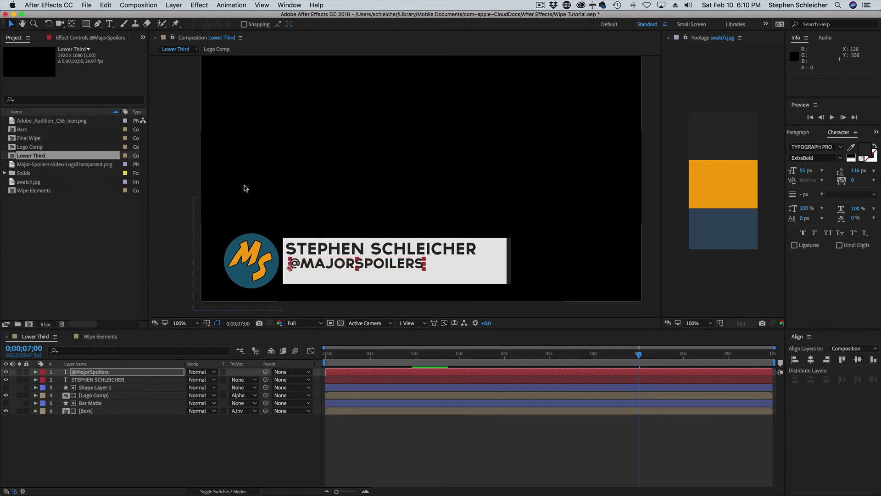
drag(322, 262, 314, 264)
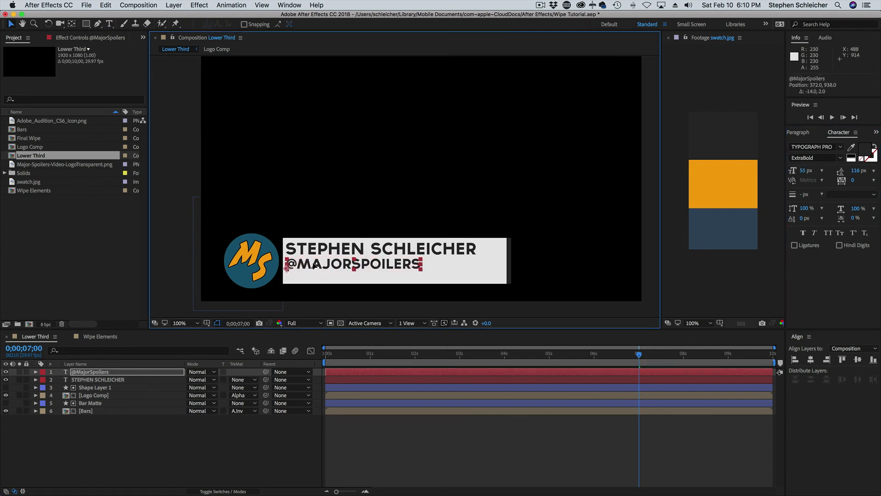
shift+click(315, 250)
click(796, 360)
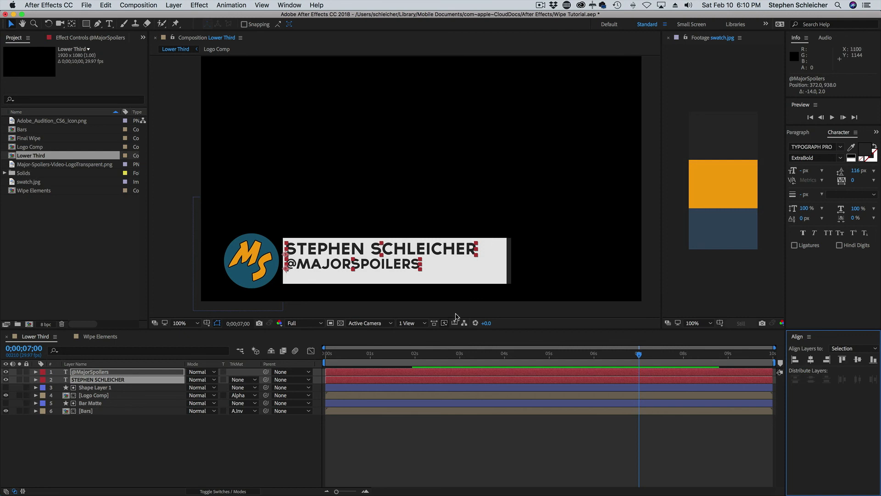
Nudge both text layers down together slightly on the light bar to balance their vertical placement, and deselect them.
click(312, 265)
key(Down)
key(Down)
key(Down)
key(Down)
key(Down)
key(Down)
key(Down)
key(Down)
key(Down)
key(Down)
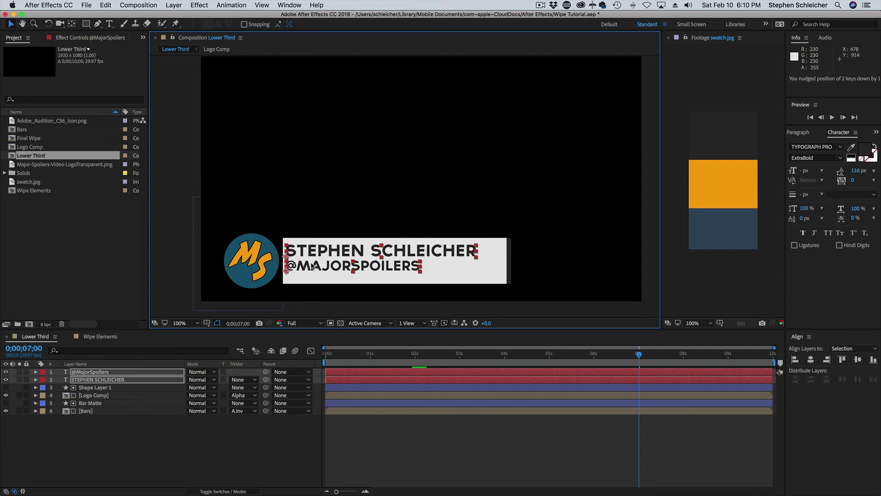
key(Down)
key(Down)
key(Down)
key(Down)
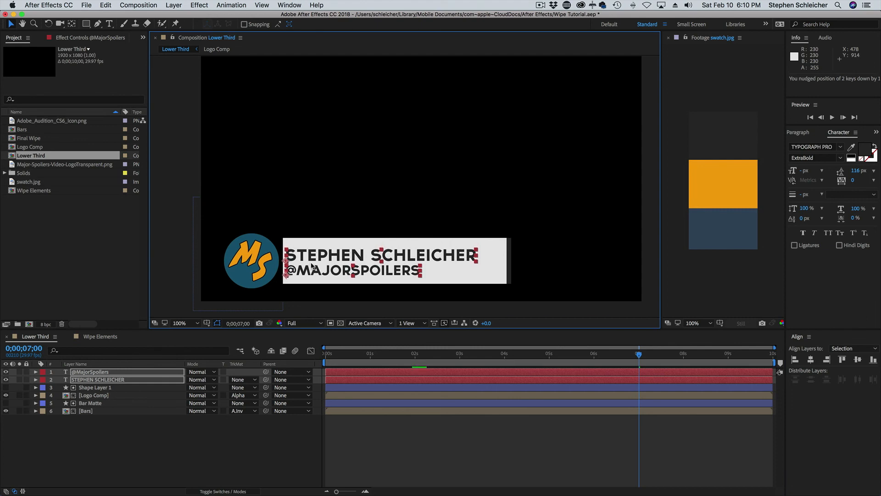
key(Up)
key(Up)
key(Up)
key(Up)
key(Up)
key(Up)
key(Up)
key(Up)
key(Up)
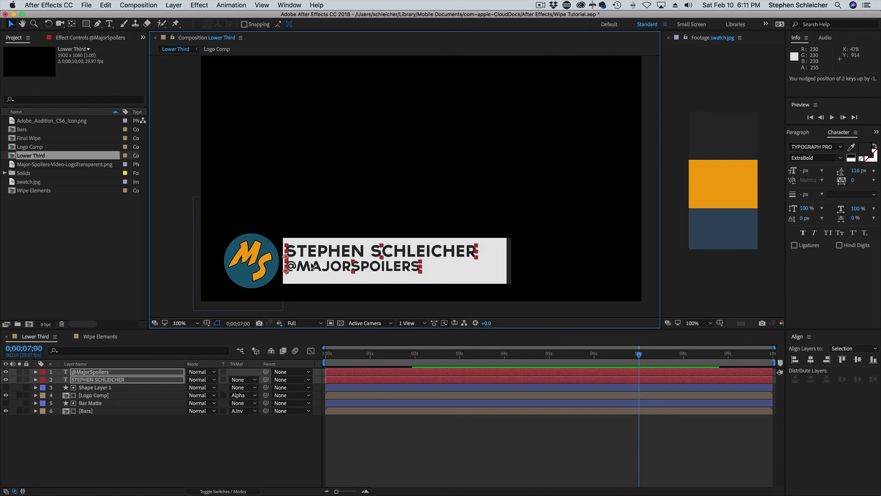
click(288, 440)
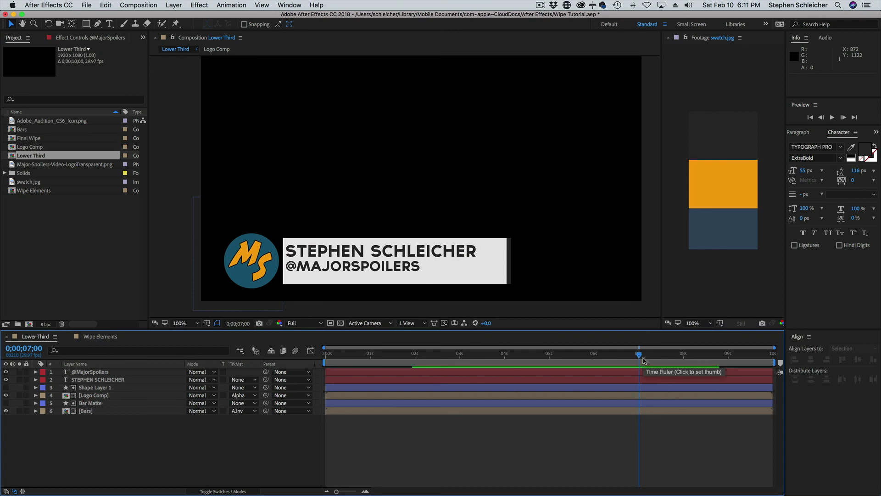
drag(641, 358, 400, 367)
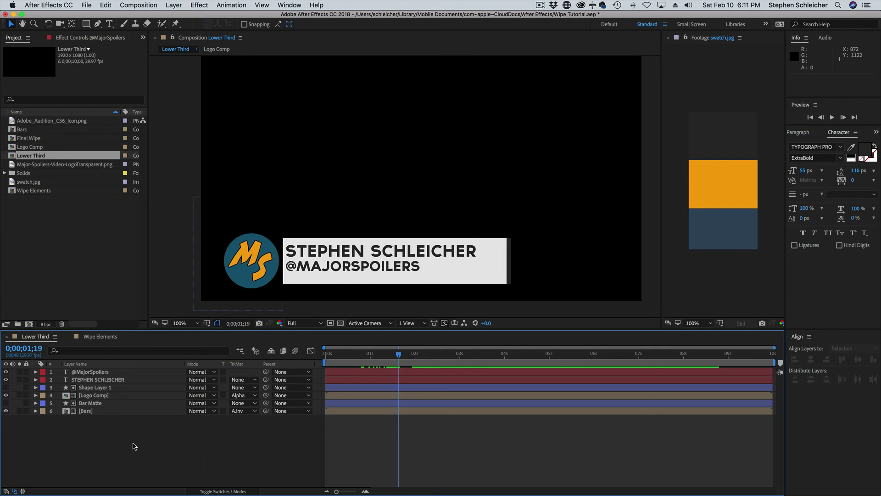
click(88, 380)
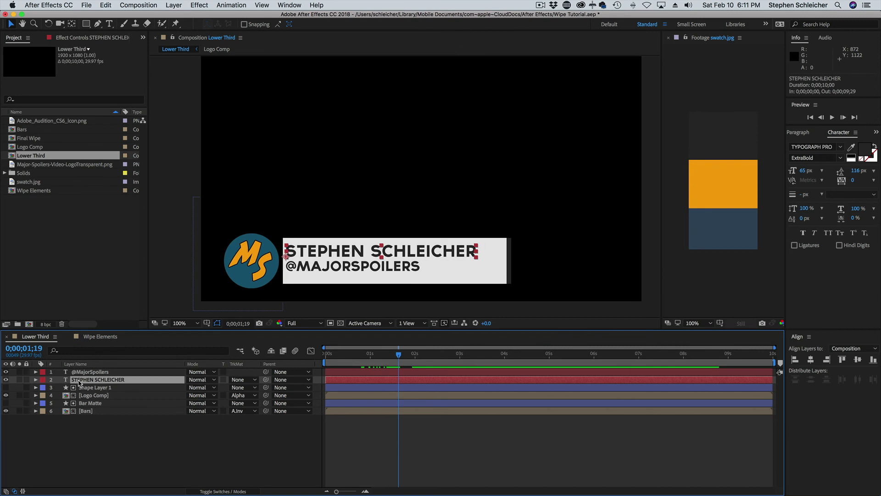
drag(79, 381, 86, 371)
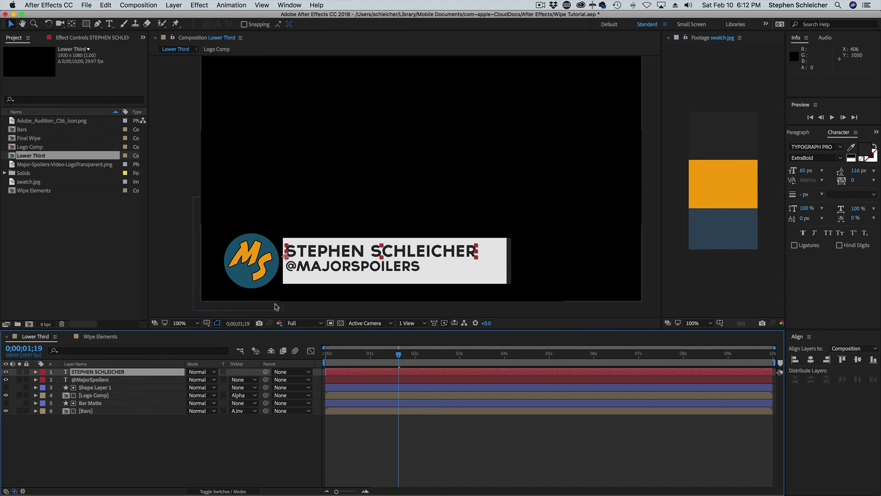
Add a Position text animator to the name layer and rename the animator "Position".
click(35, 374)
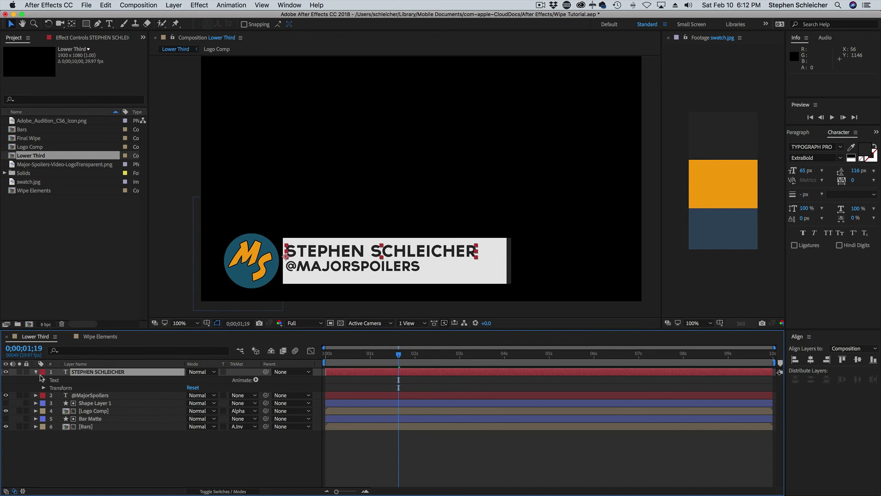
click(44, 380)
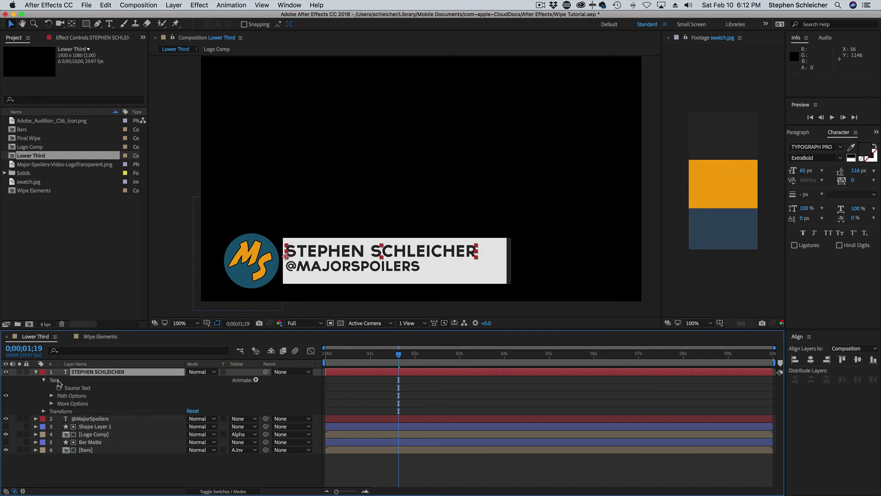
click(256, 380)
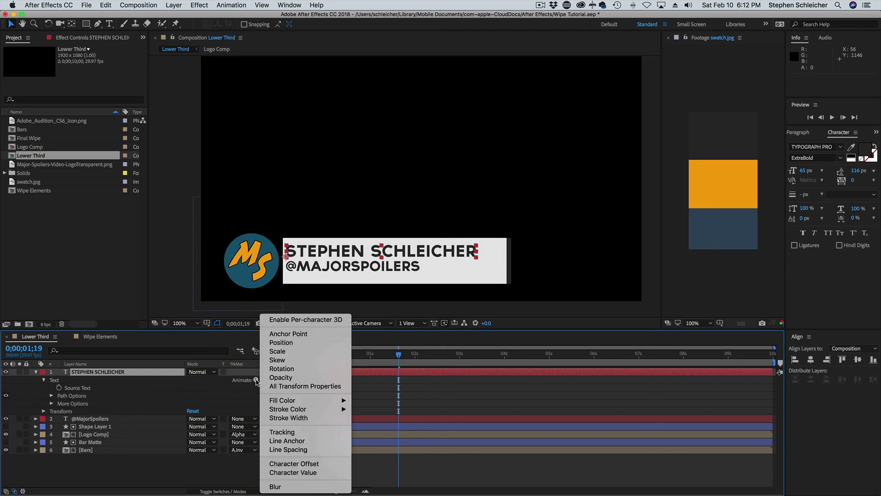
click(304, 345)
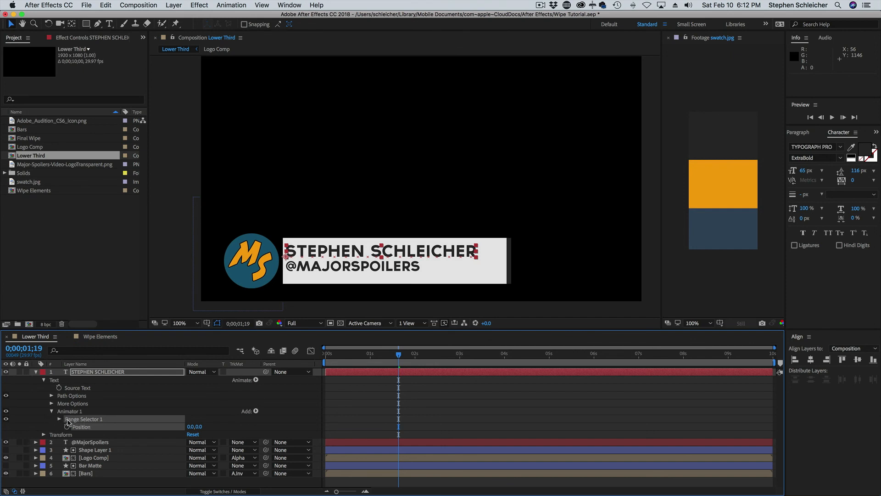
click(68, 411)
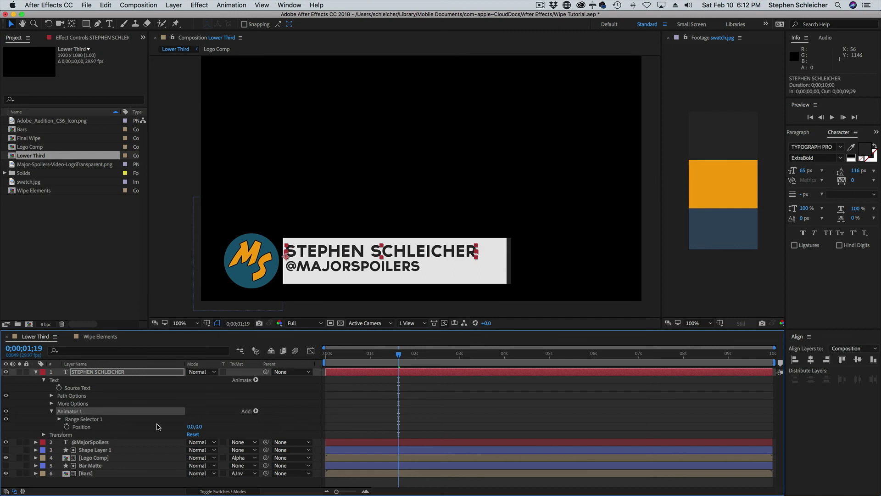
key(Return)
text(Po)
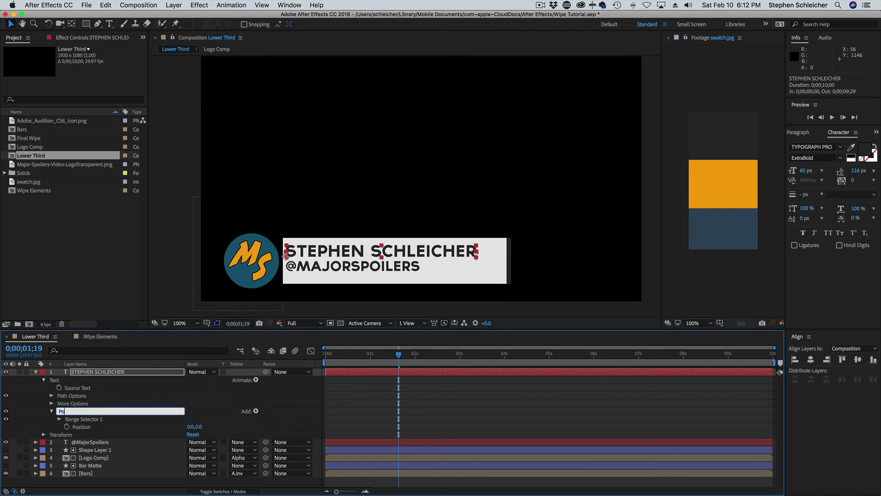
key(Return)
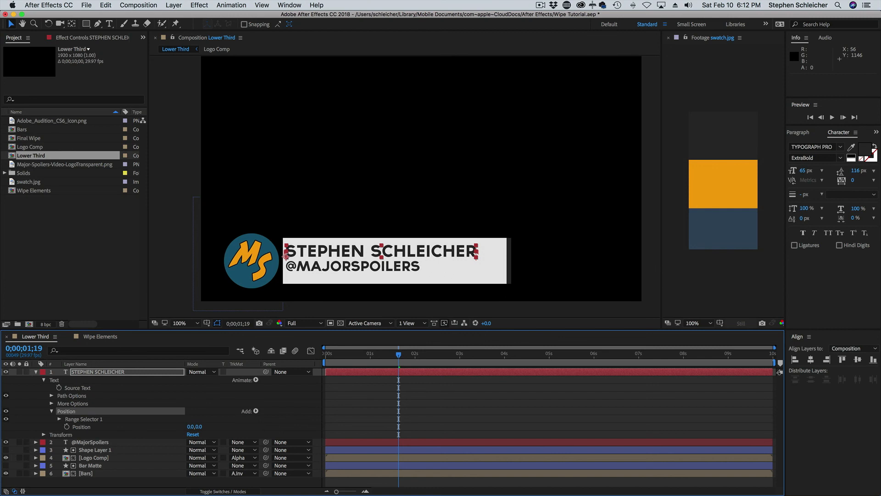
Enable keyframing for the range selector's Start at 0;00;01;19 and set the animator's position to -1251, 0.
click(60, 419)
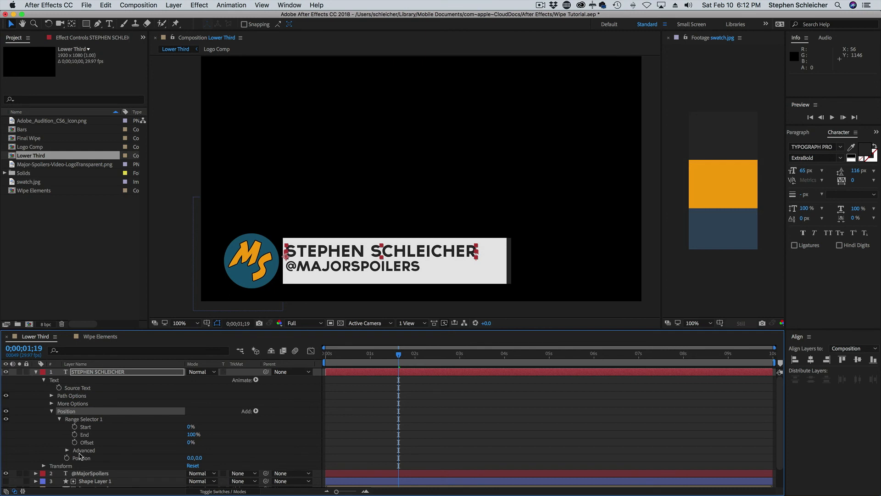
click(74, 427)
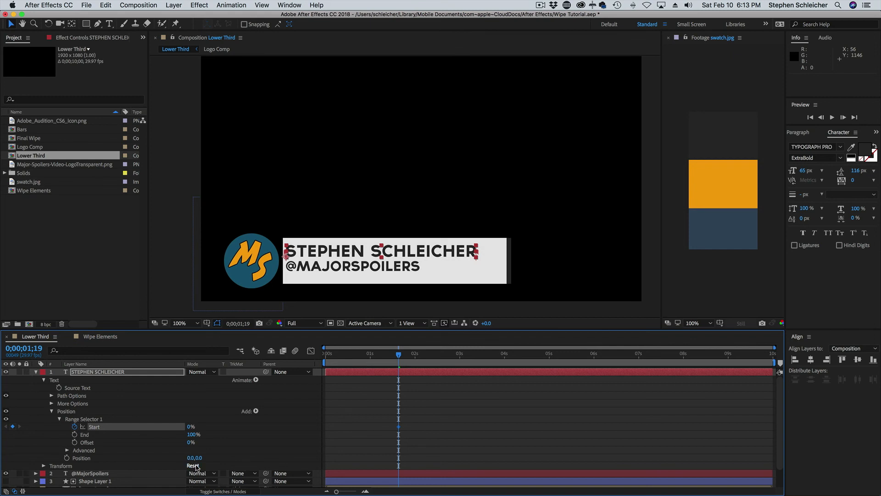
drag(192, 460, 154, 459)
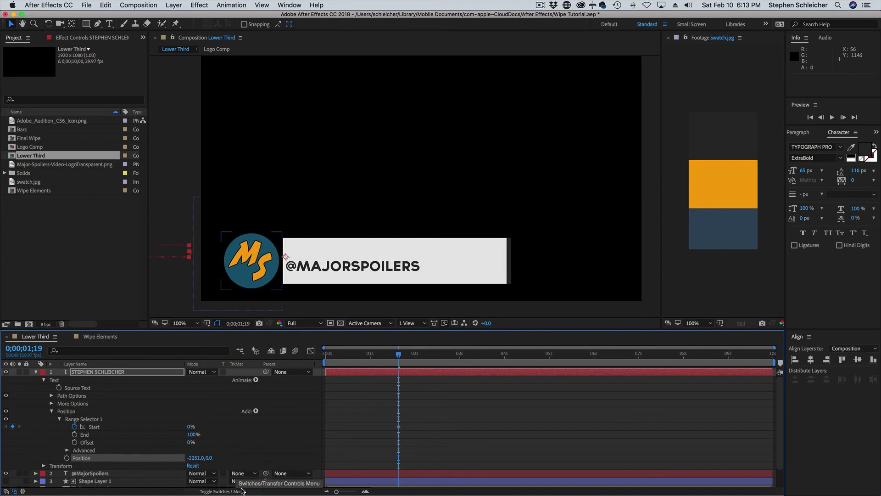
Keyframe the name animator's range selector Start at 0% on 0;00;01;07 and 100% on 0;00;01;19.
drag(399, 357, 380, 361)
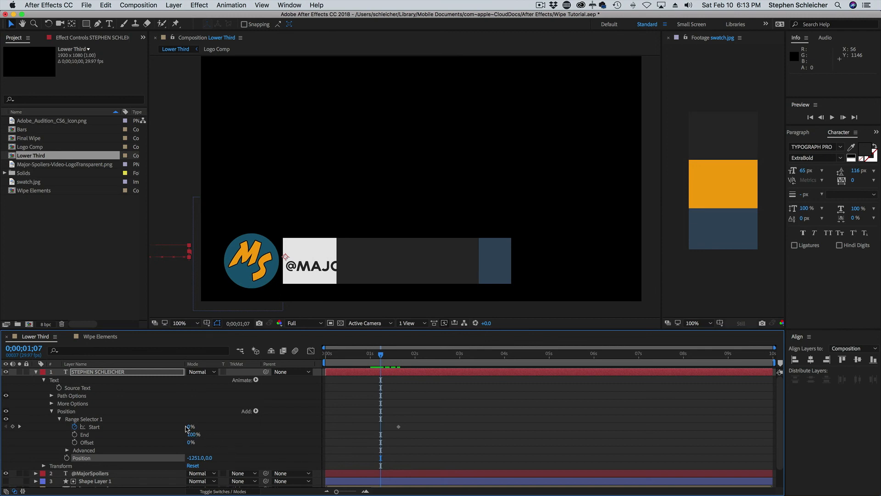
mouse_move(191, 427)
mouse_down()
mouse_move(232, 428)
mouse_move(179, 428)
mouse_move(204, 429)
mouse_up()
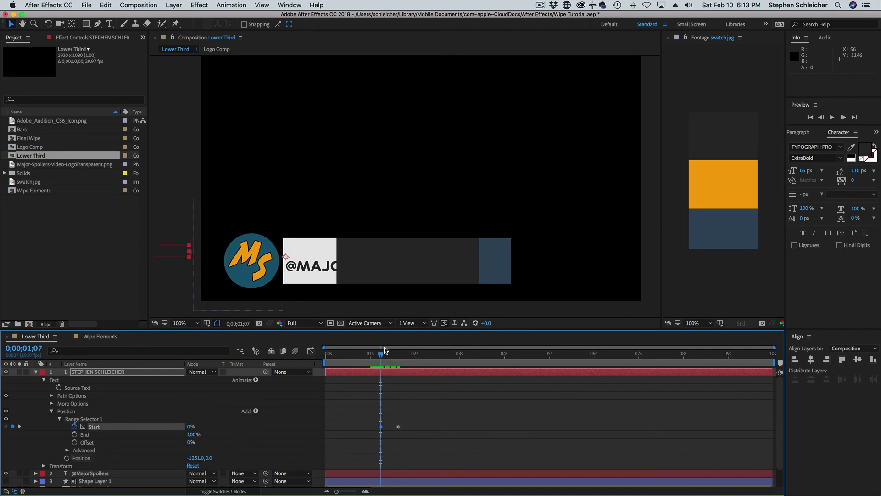
click(20, 427)
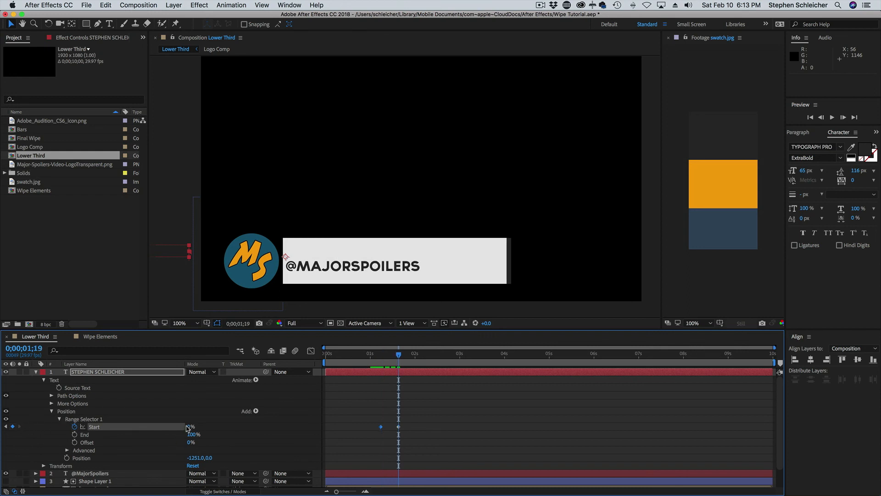
click(192, 427)
text(10)
key(Return)
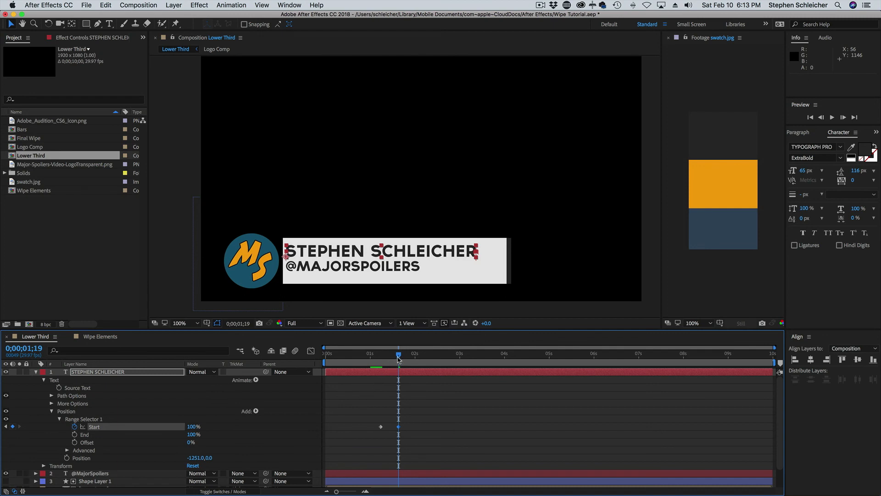
Preview the name's slide-in and base its range selector on Lines.
drag(399, 356, 303, 366)
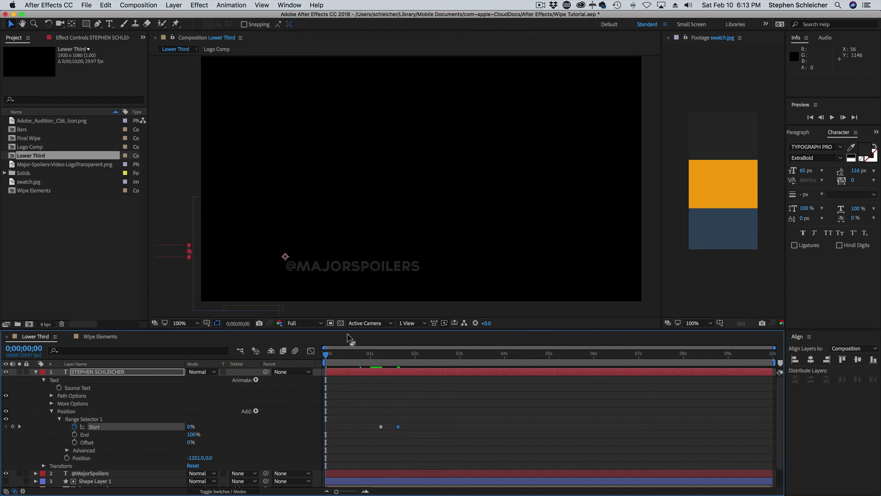
key(space)
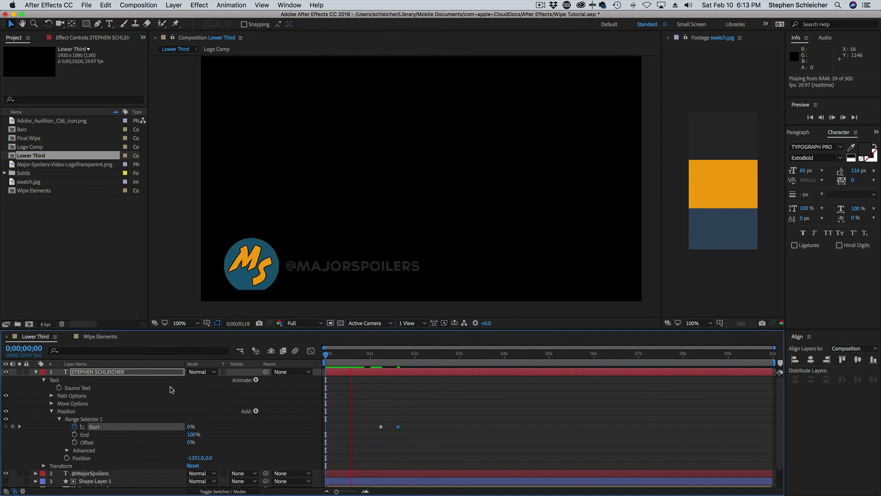
key(space)
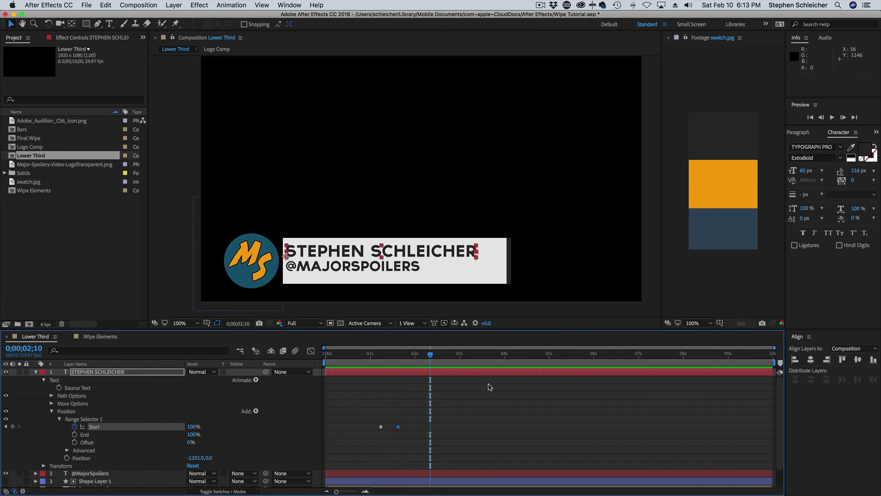
drag(432, 356, 401, 363)
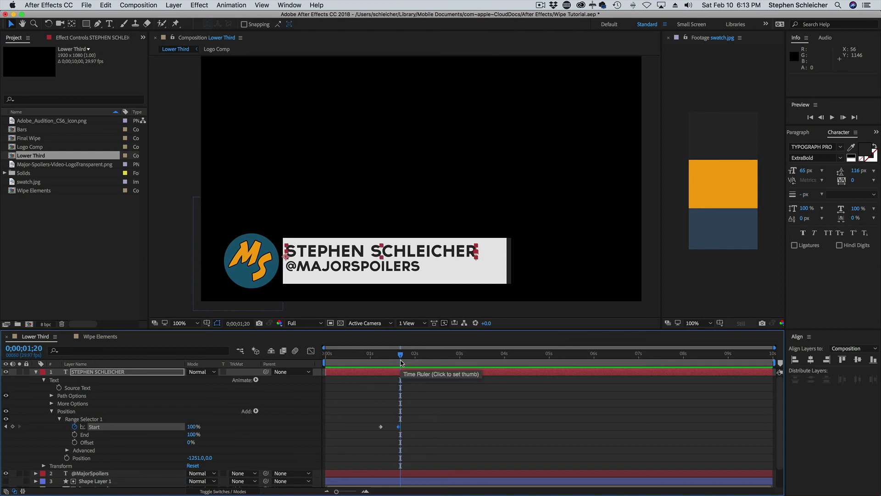
mouse_move(394, 356)
mouse_down()
mouse_move(377, 359)
mouse_move(397, 367)
mouse_up()
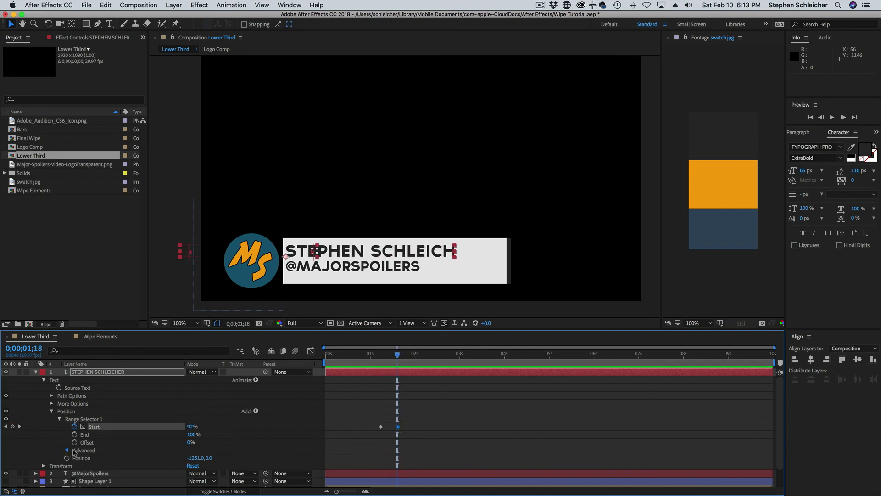
click(67, 450)
scroll(127, 442, down, 3)
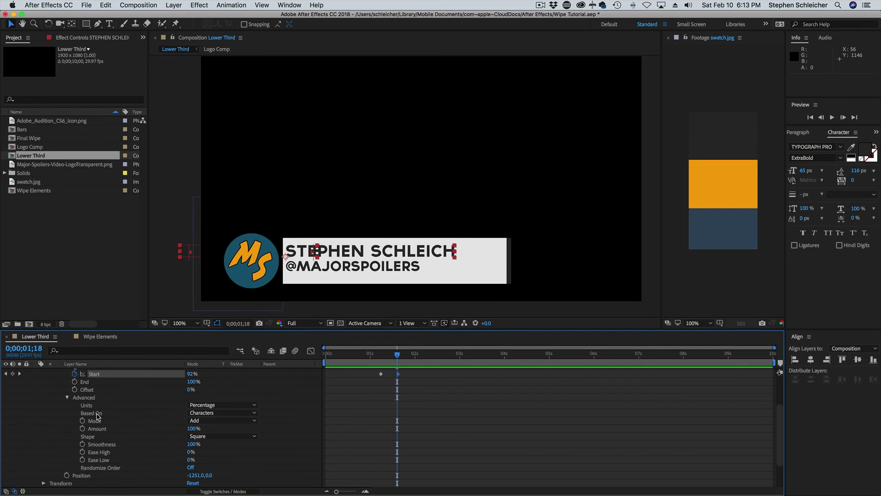
click(247, 414)
click(236, 451)
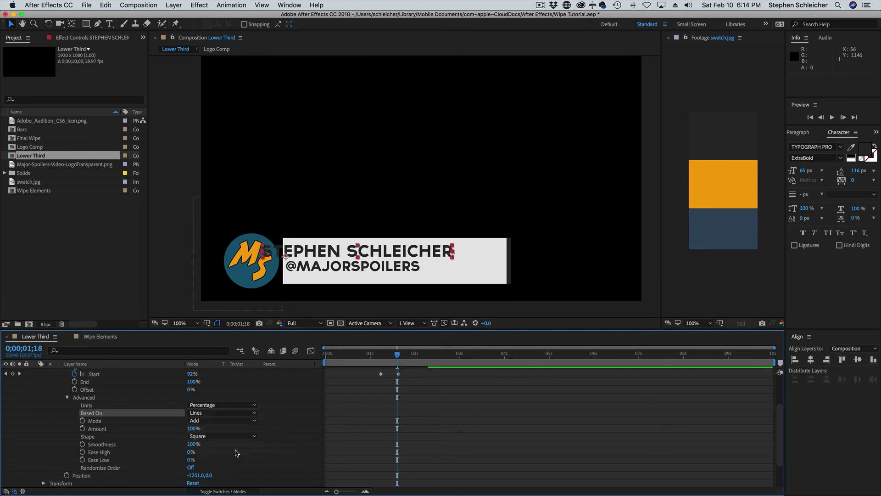
drag(398, 358, 296, 365)
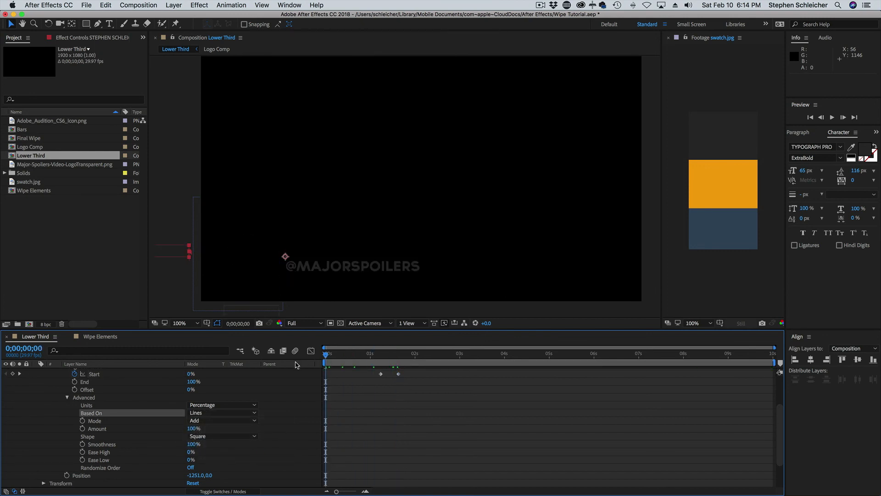
key(space)
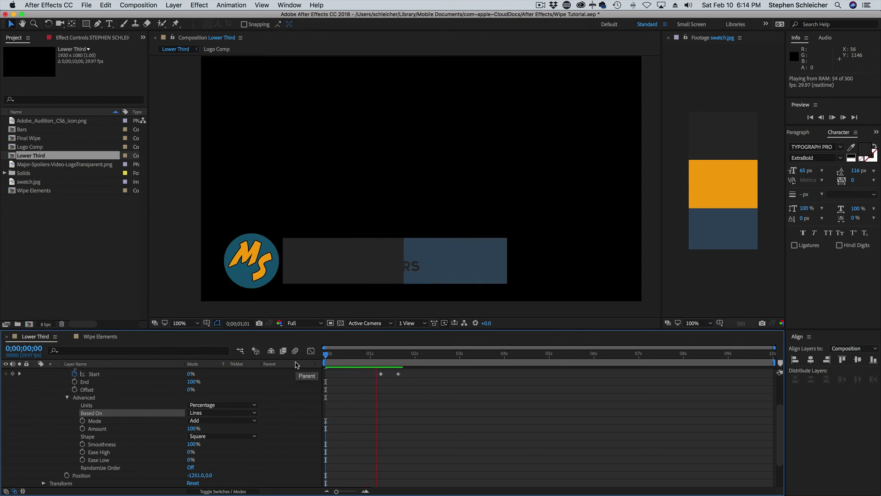
Move the name range selector's first Start keyframe to 0;00;01;12 and preview the faster slide-in.
drag(429, 358, 365, 358)
click(381, 373)
key(space)
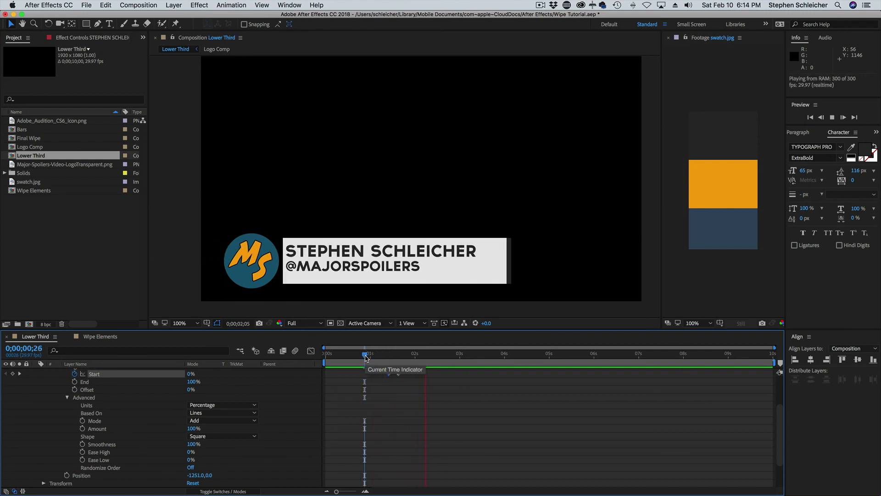
click(389, 357)
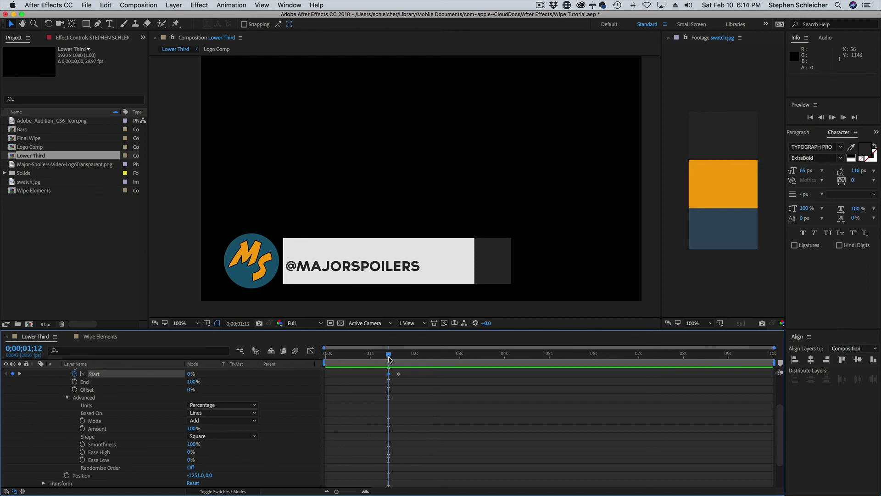
key(space)
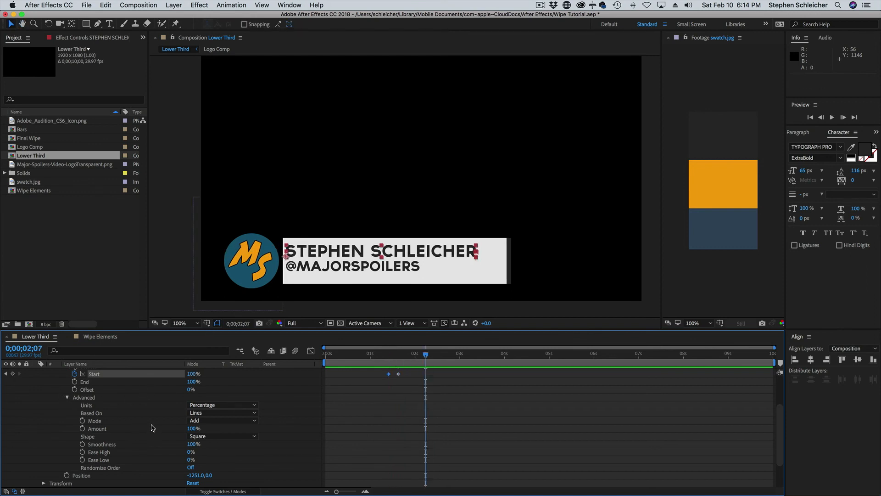
Show only the name layer's keyframed properties, then copy its two Start keyframes and paste them at 0;00;08;21.
scroll(147, 428, up, 3)
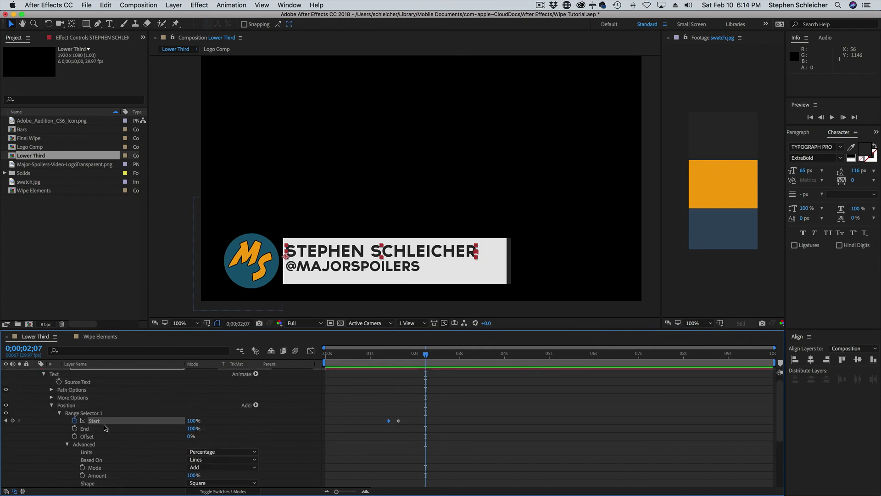
scroll(104, 428, up, 1)
click(44, 380)
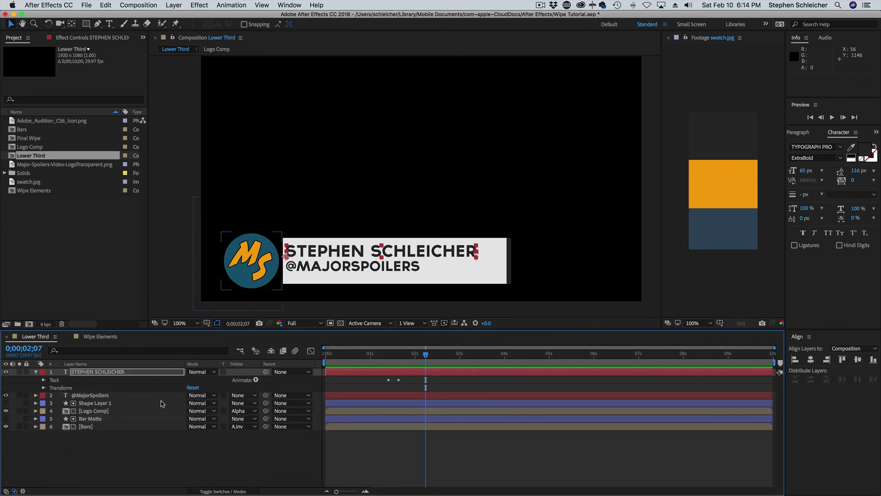
click(98, 372)
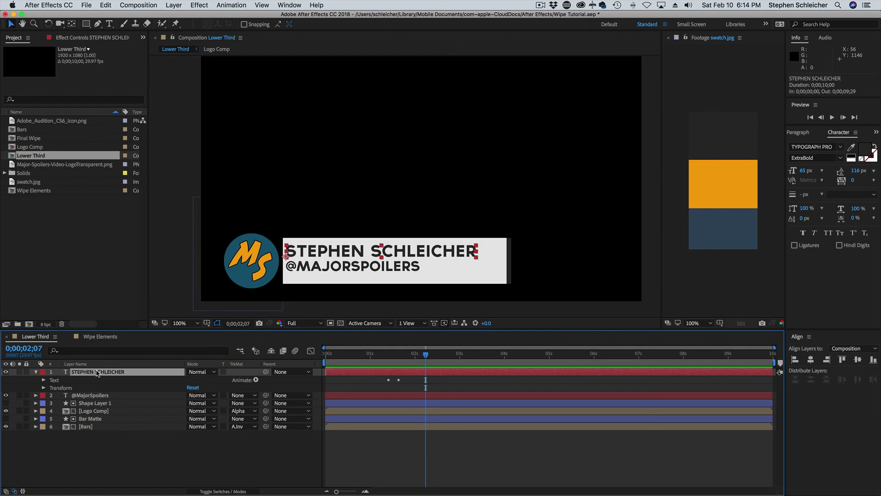
key(u)
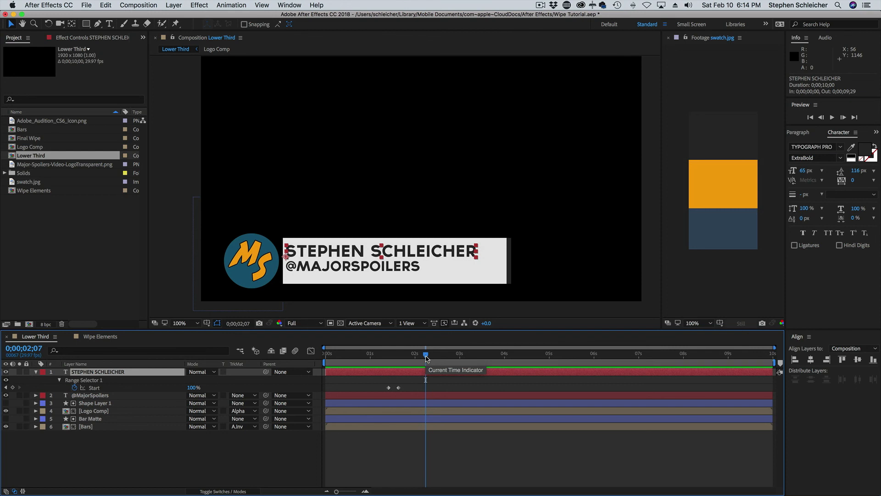
drag(383, 384, 417, 393)
key(super+c)
drag(443, 358, 717, 376)
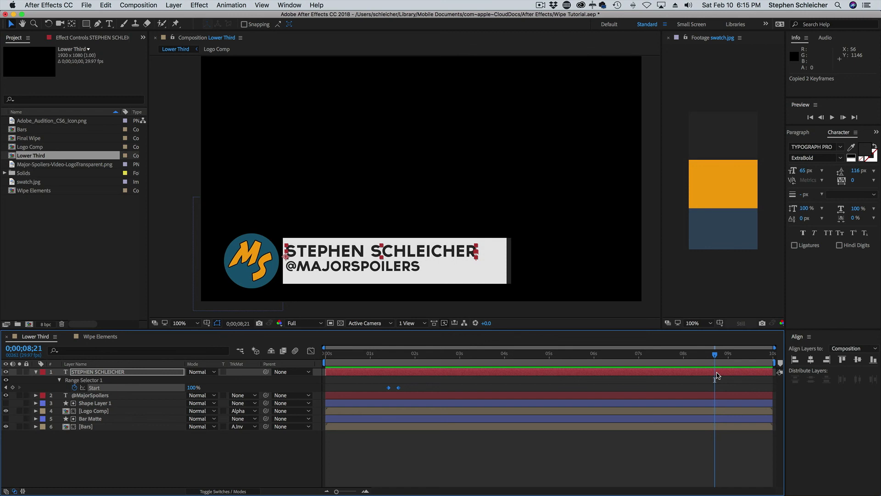
key(super+v)
drag(717, 357, 714, 358)
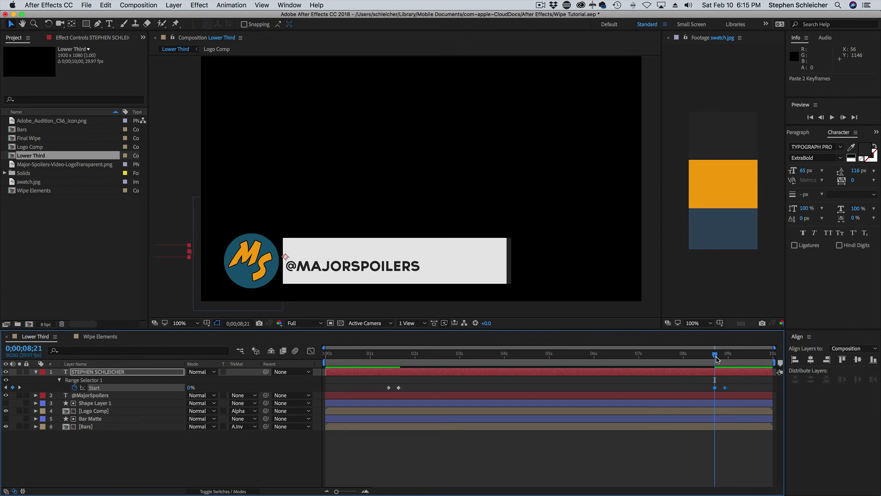
Time-reverse the two pasted Start keyframes so the name slides back out near the end of the composition.
right_click(716, 390)
mouse_move(753, 487)
click(695, 488)
click(718, 358)
drag(719, 359, 718, 388)
drag(716, 357, 716, 391)
mouse_move(713, 358)
mouse_down()
mouse_move(722, 357)
mouse_move(714, 358)
mouse_up()
Apply Easy Ease In to the name's Start keyframe at 0;00;01;19.
click(409, 389)
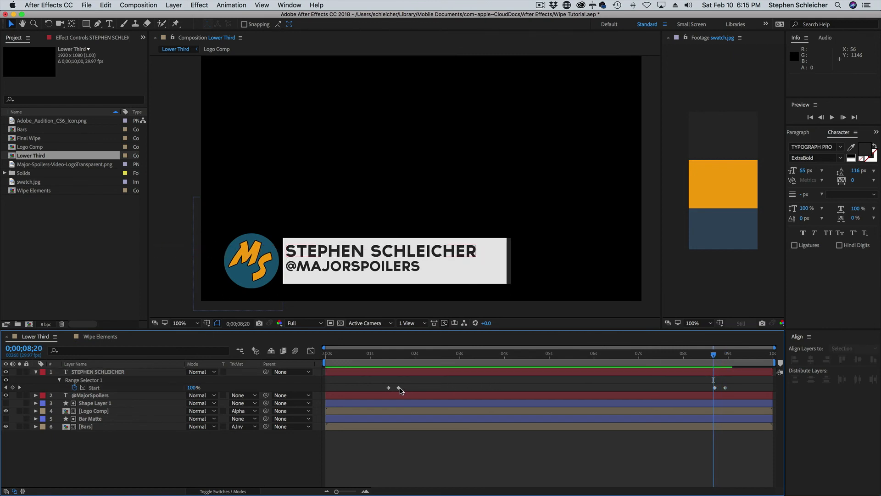
click(399, 388)
right_click(399, 388)
mouse_move(452, 488)
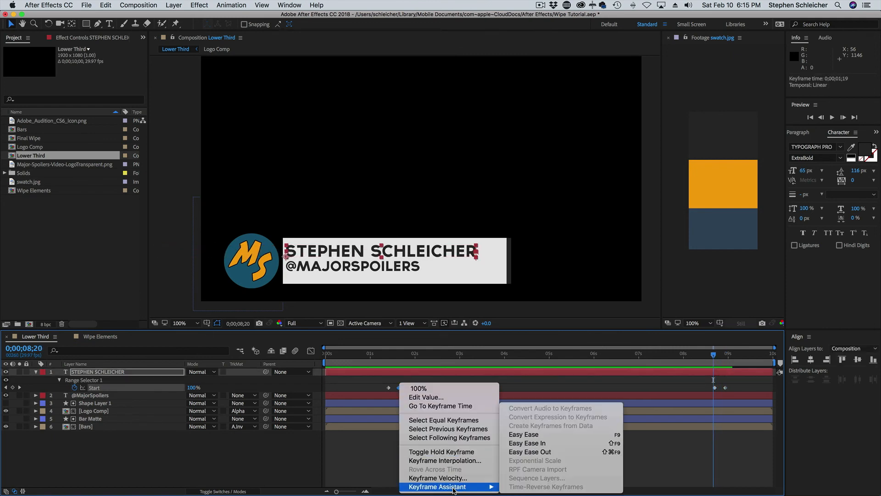
click(528, 434)
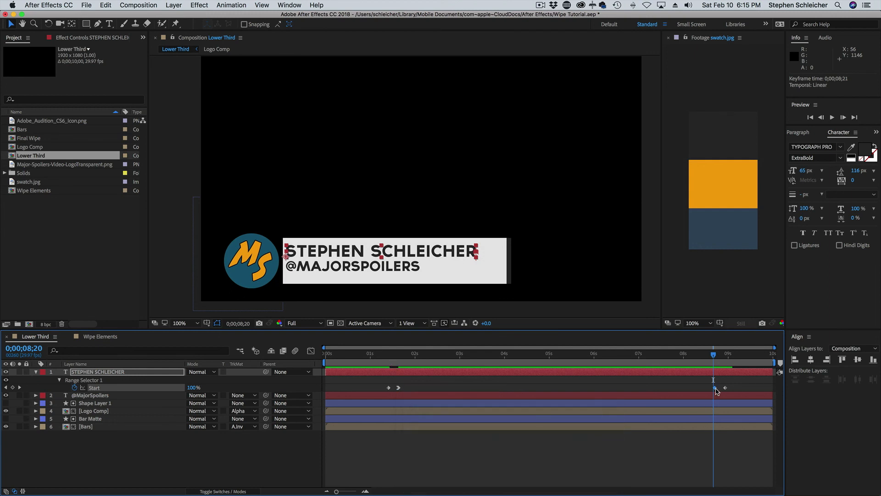
Apply Easy Ease Out to the name's Start keyframe at 0;00;08;21 and preview the animation from the beginning.
right_click(717, 390)
mouse_move(741, 488)
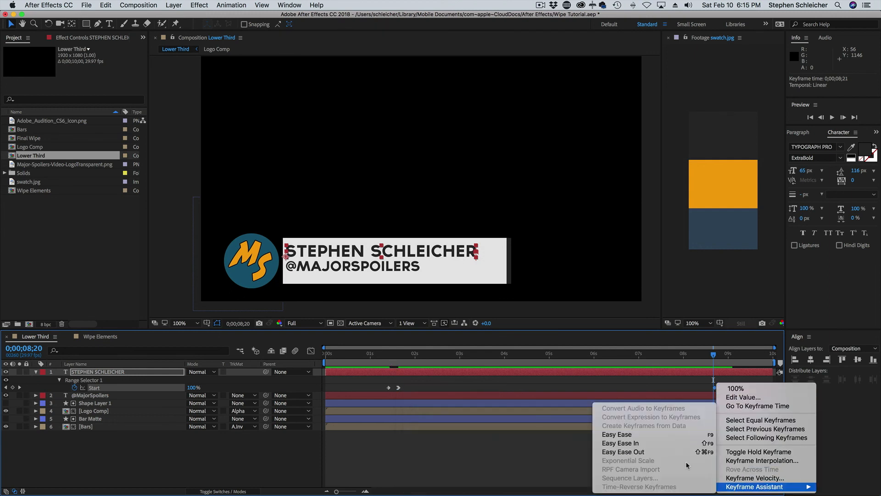
click(663, 453)
drag(713, 355, 299, 377)
key(space)
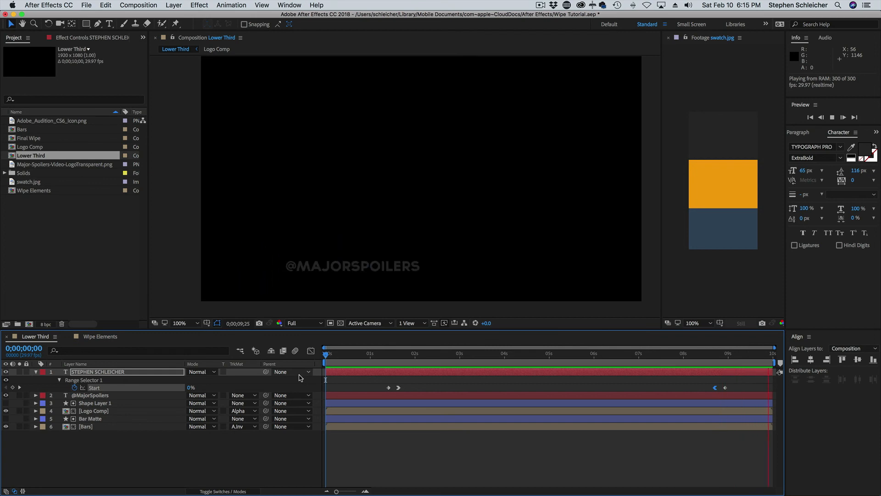
key(space)
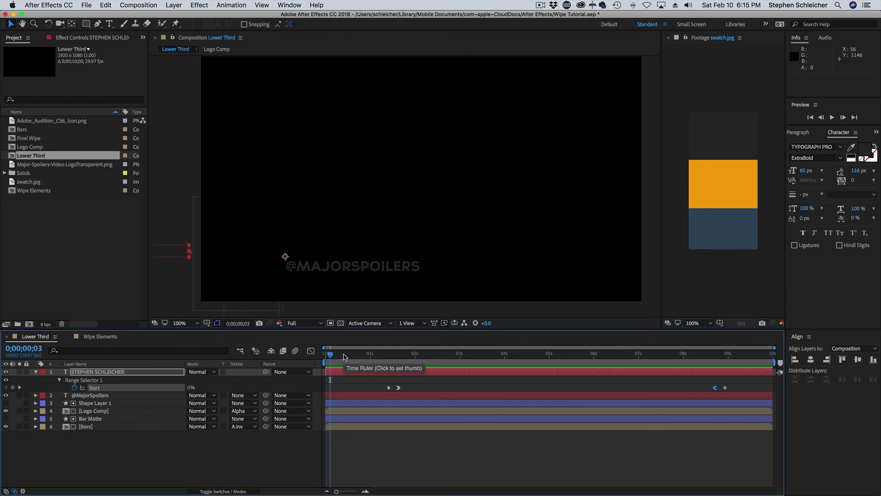
click(326, 354)
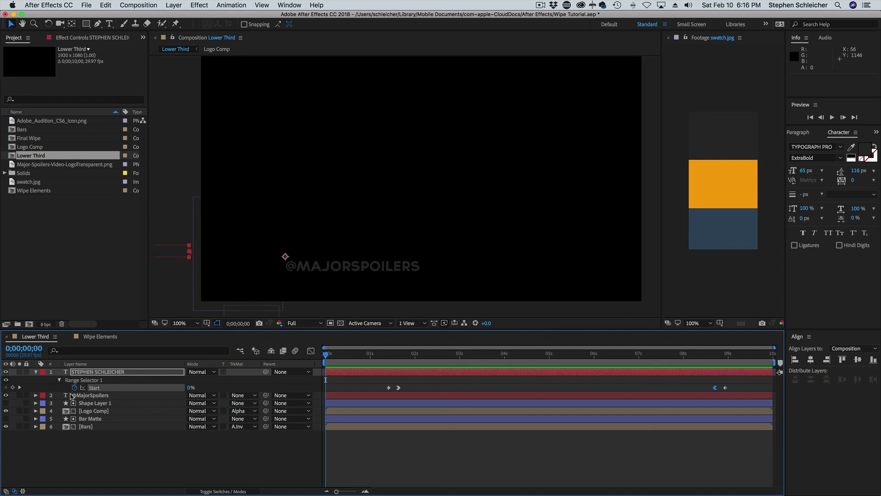
click(94, 395)
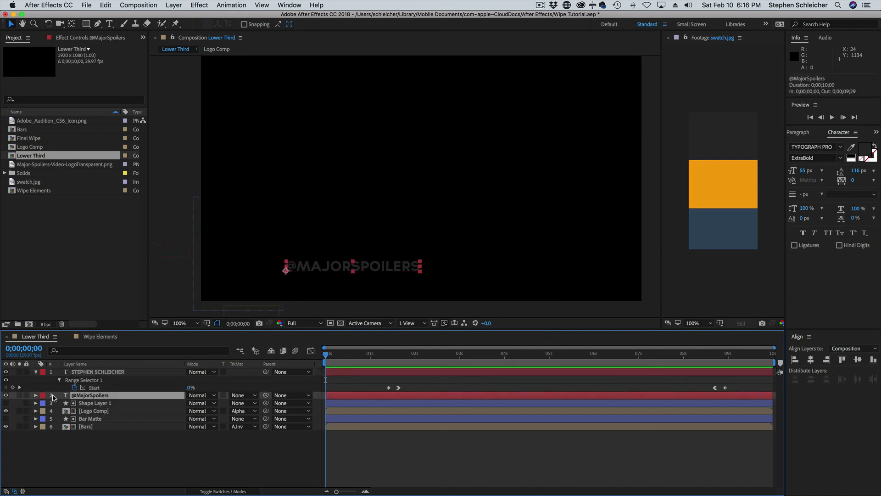
click(36, 395)
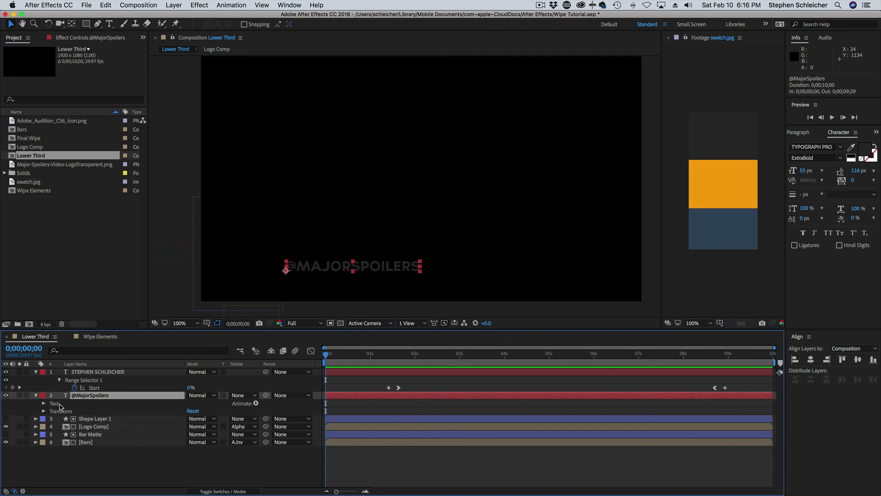
click(50, 404)
click(44, 403)
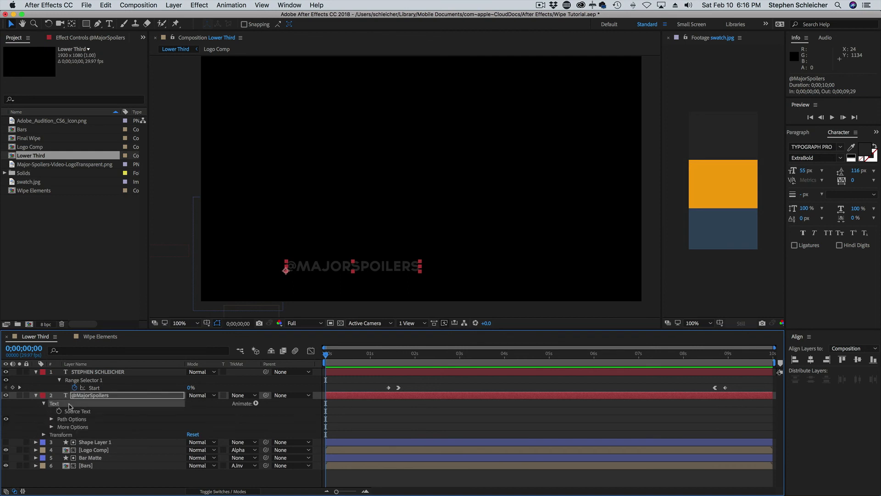
click(256, 403)
mouse_move(303, 410)
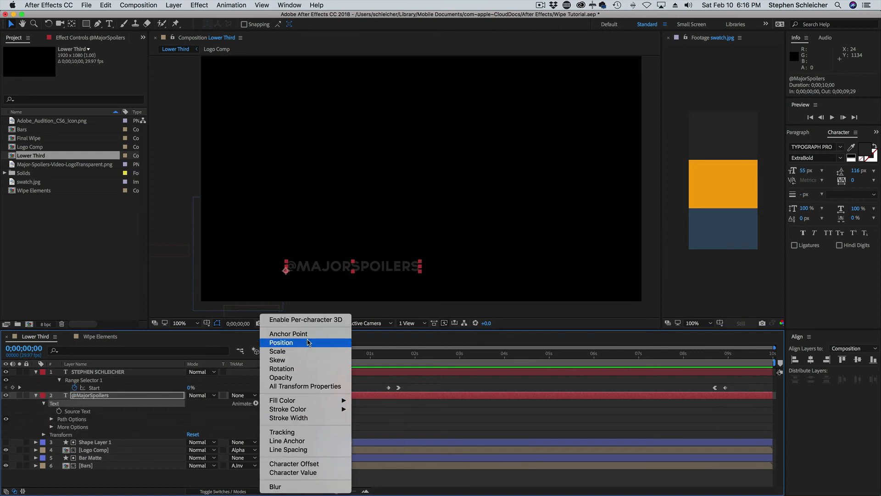
click(294, 343)
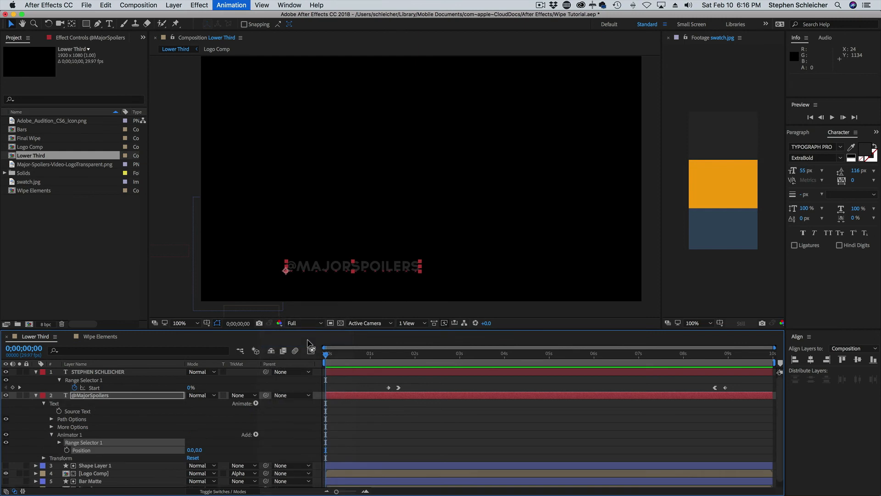
click(68, 435)
key(Return)
text(Position)
key(Return)
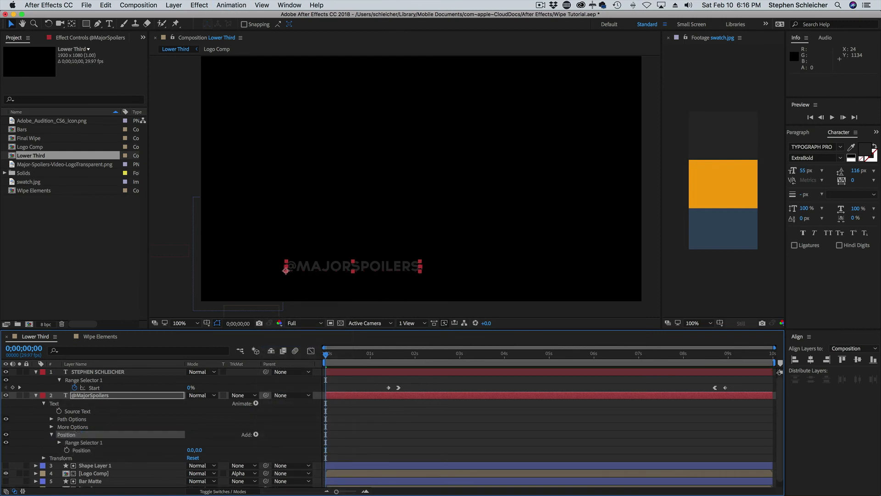
click(59, 443)
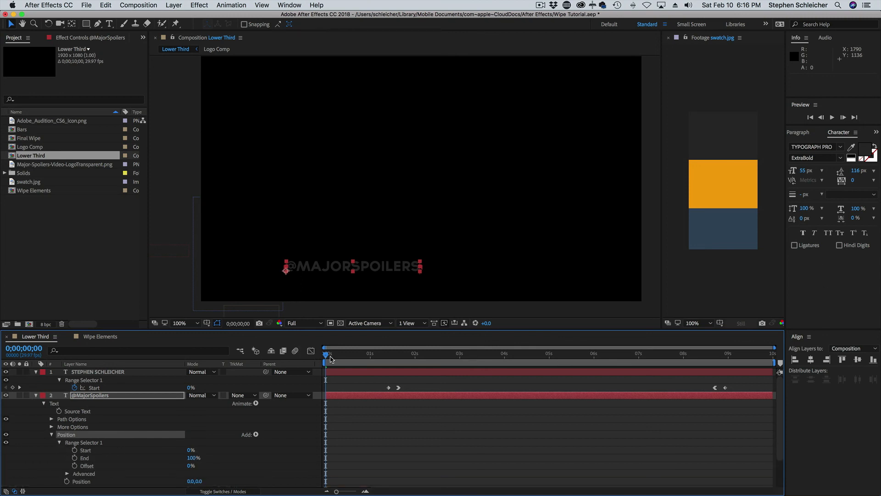
drag(326, 357, 403, 362)
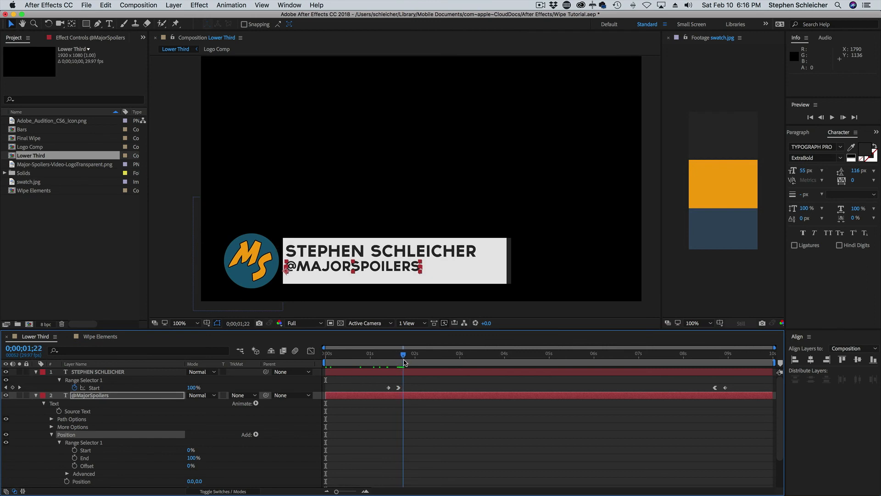
click(74, 450)
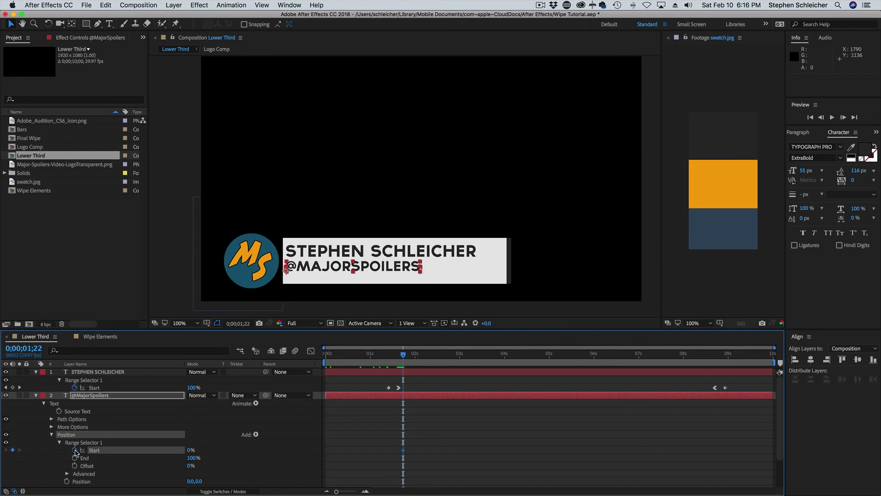
click(190, 451)
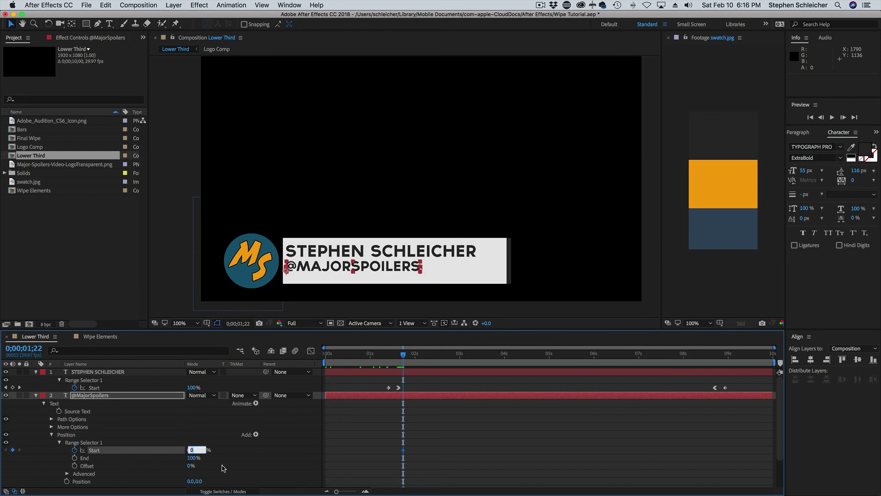
key(Return)
Keyframe the range Start at 0% at 0;00;01;15 and set the animator's Position to -969.0, 0.0, moving the text outside the frame.
drag(190, 481, 120, 482)
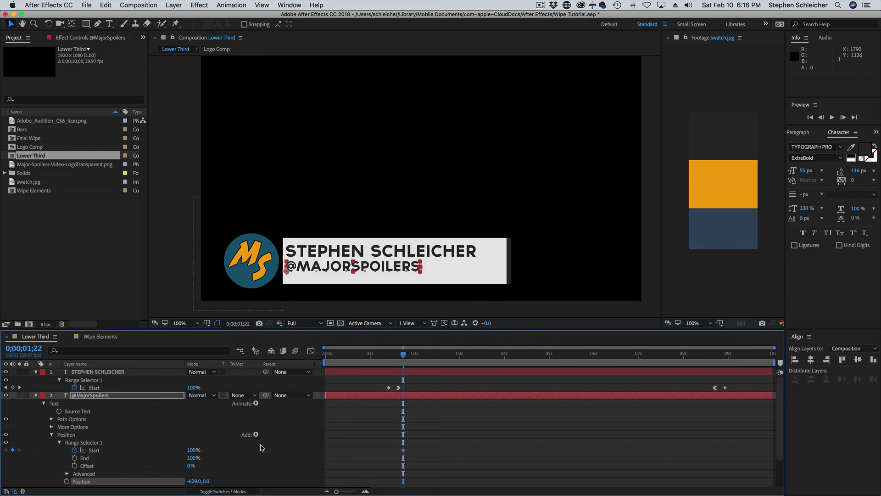
drag(401, 358, 392, 360)
click(194, 449)
text(0)
key(Return)
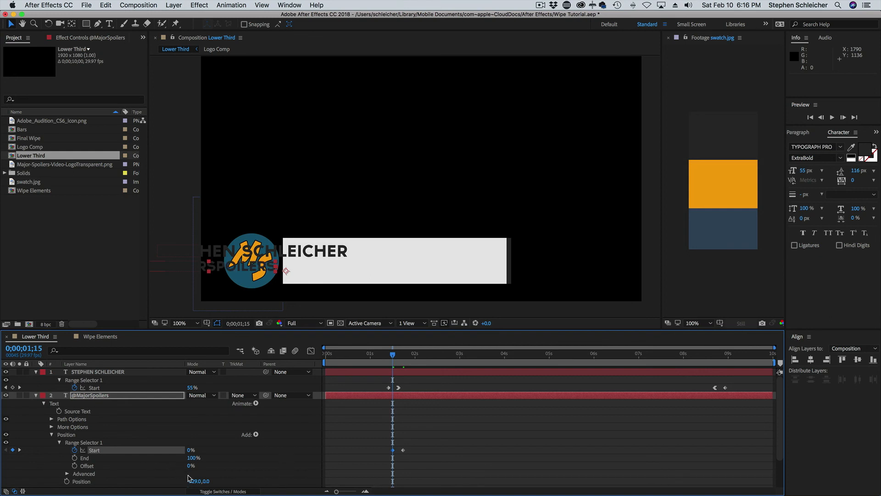
drag(194, 482, 179, 481)
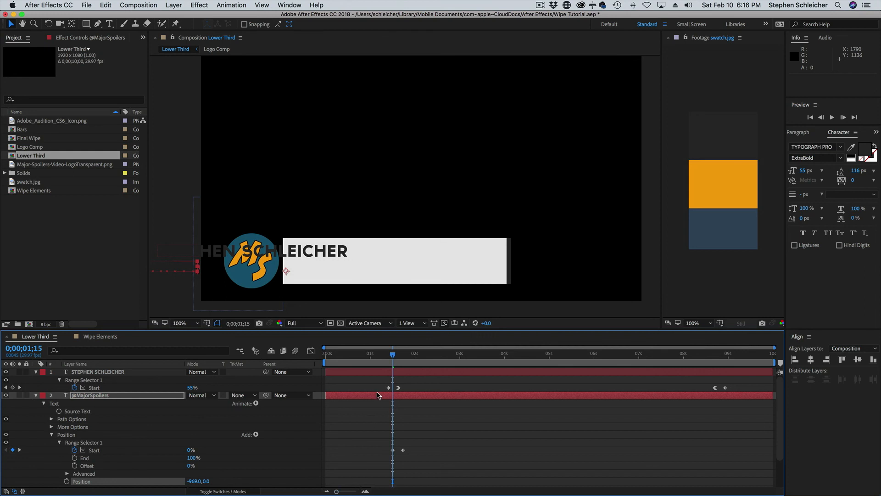
click(67, 474)
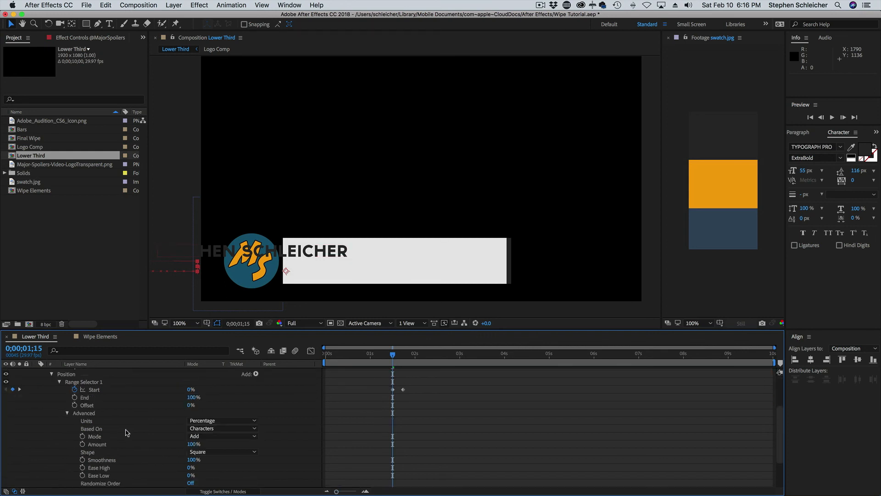
click(216, 429)
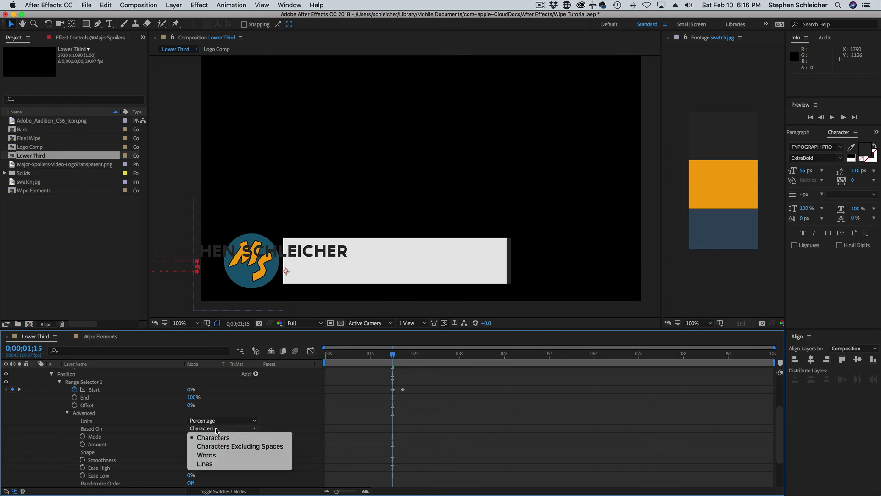
click(215, 463)
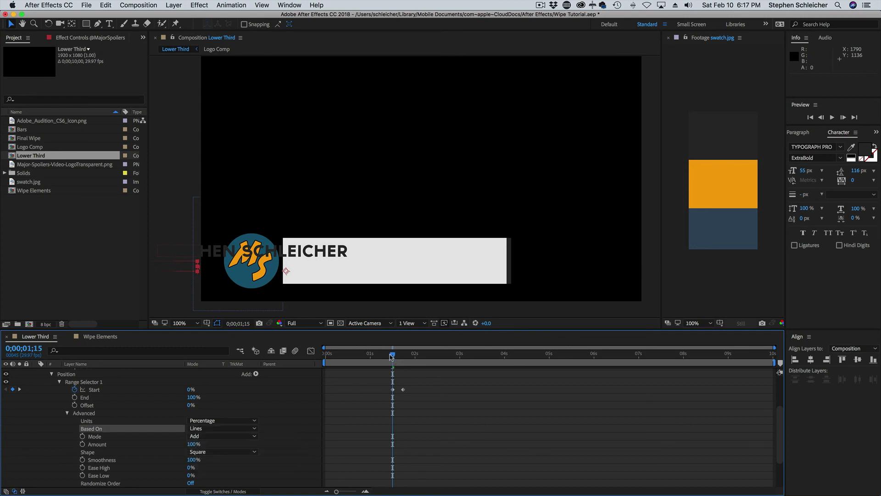
drag(392, 355, 379, 357)
key(space)
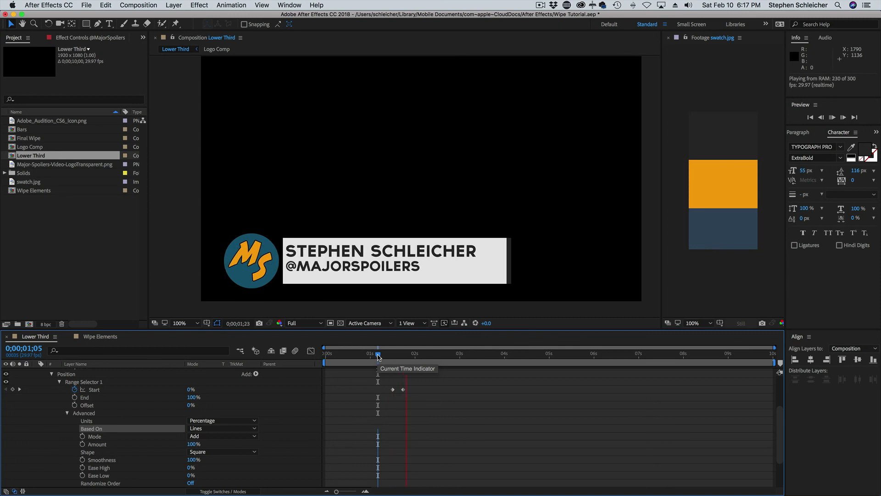
drag(377, 355, 364, 356)
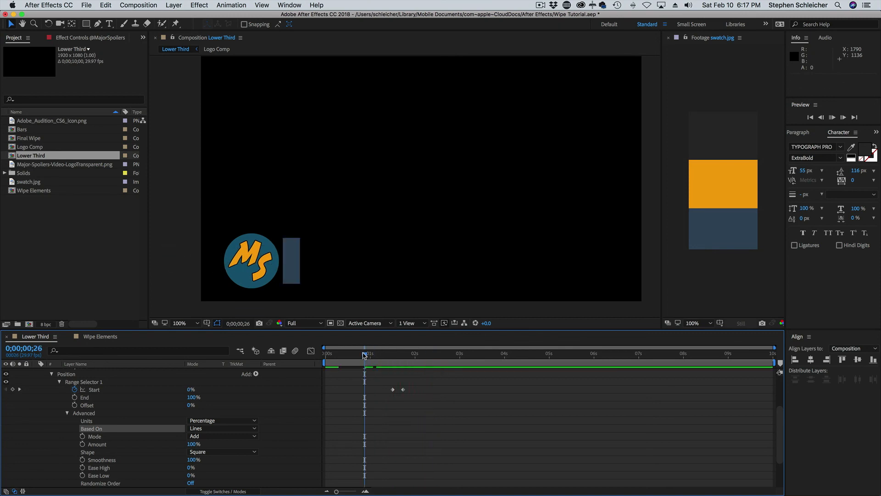
key(space)
key(space)
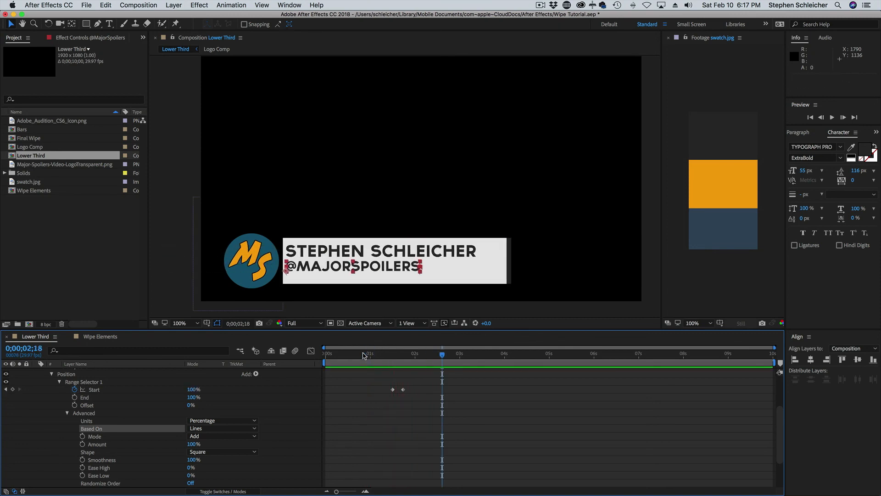
scroll(90, 378, up, 6)
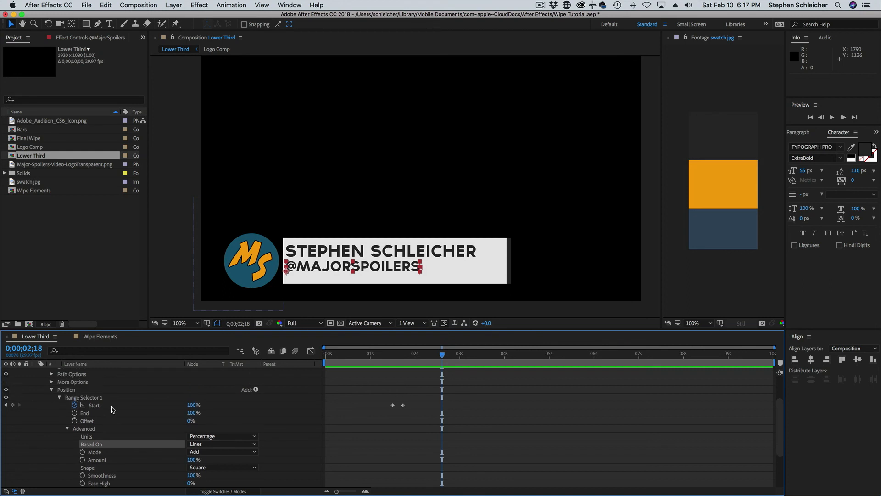
click(93, 390)
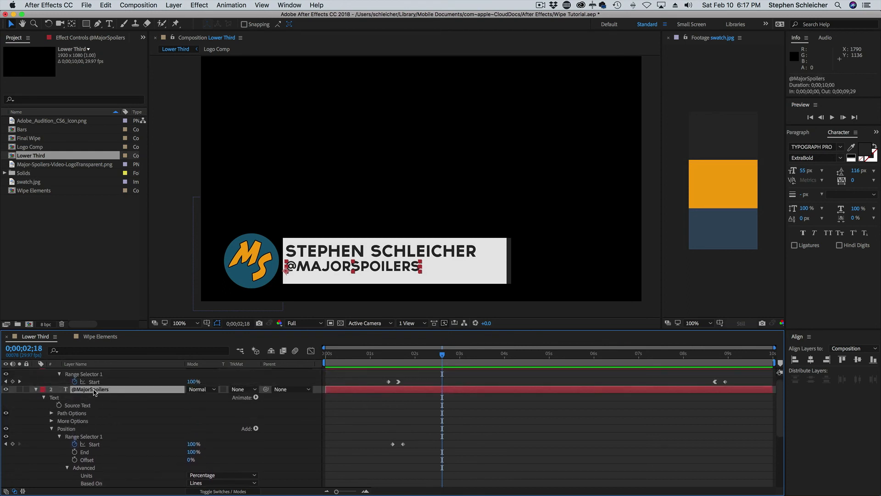
key(u)
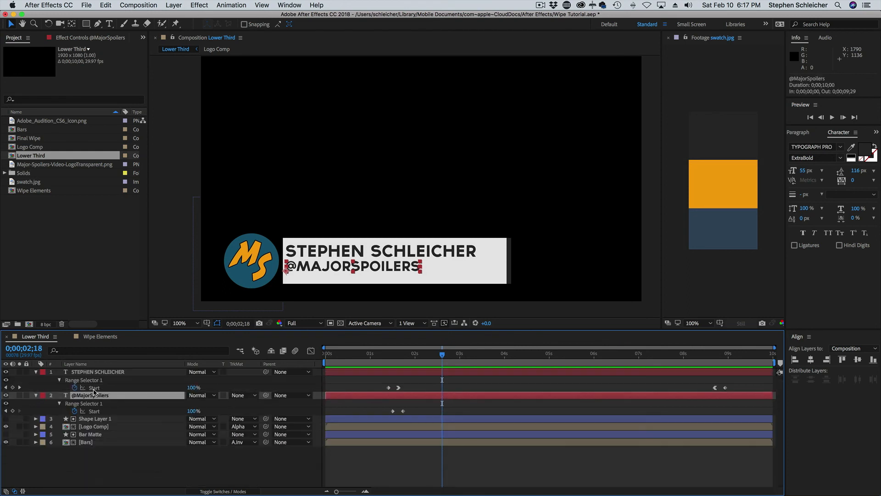
drag(387, 407, 412, 412)
key(super+c)
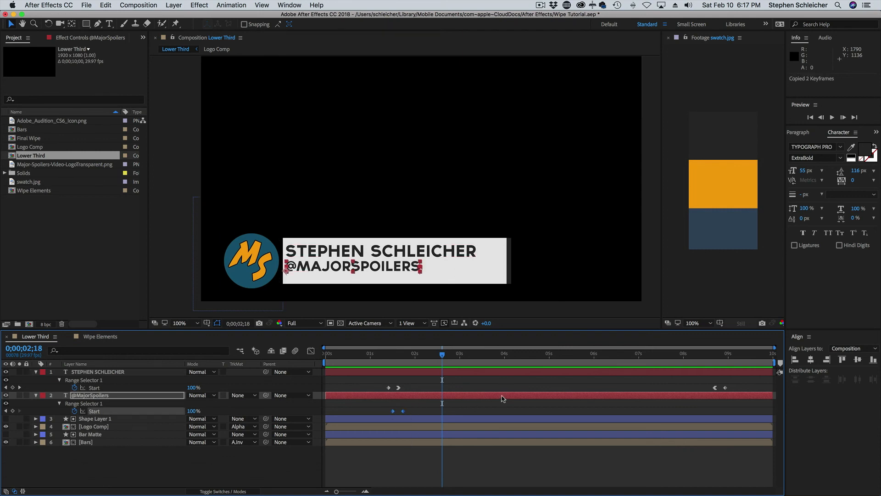
drag(442, 354, 713, 383)
key(super+v)
right_click(714, 414)
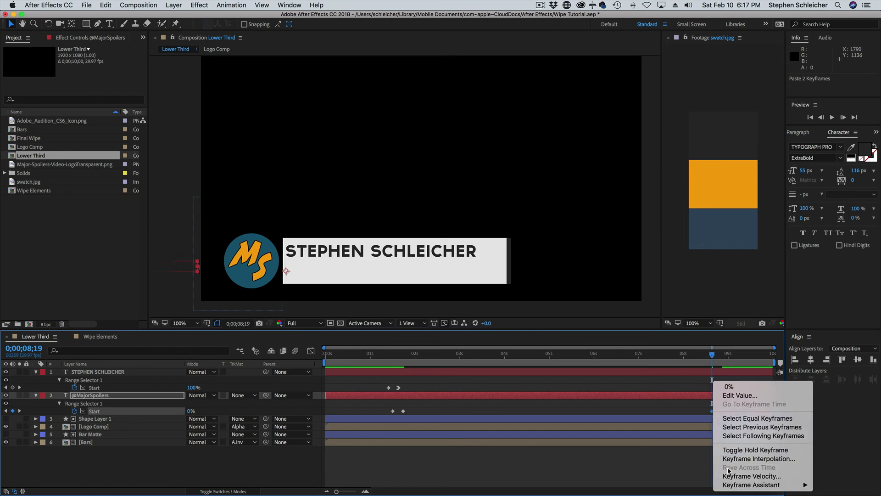
mouse_move(753, 485)
click(685, 488)
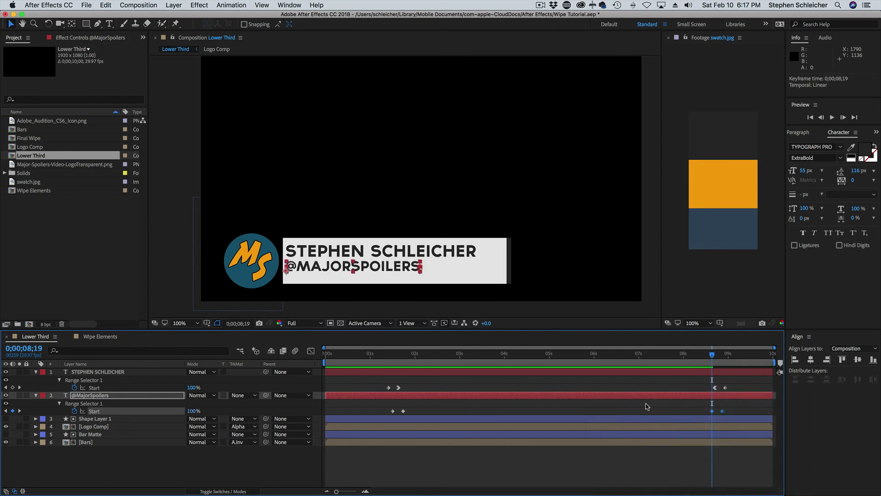
double_click(404, 411)
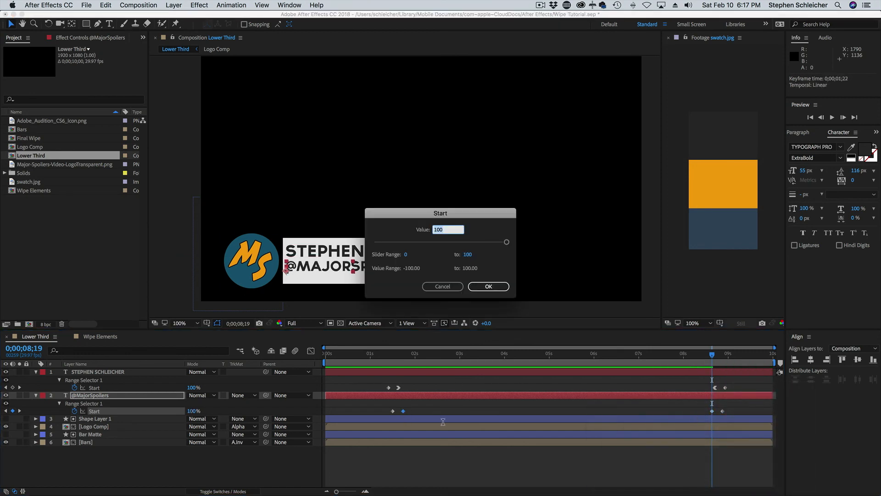
click(442, 293)
right_click(404, 411)
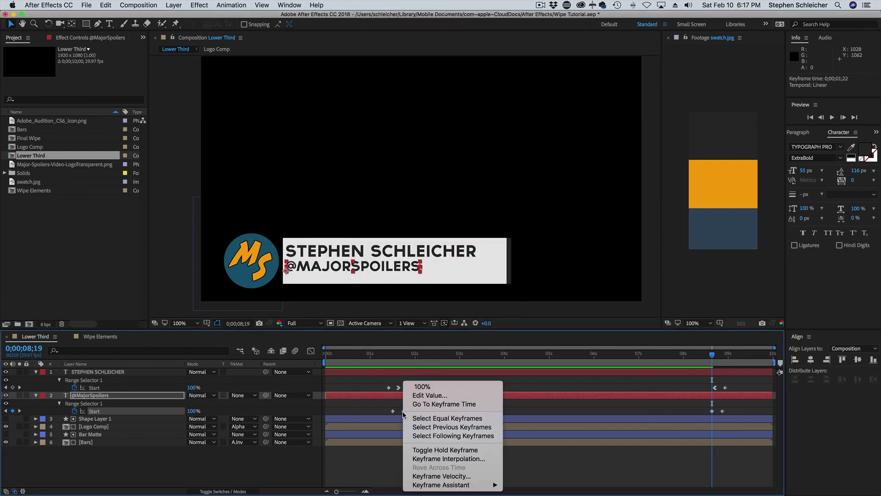
mouse_move(466, 486)
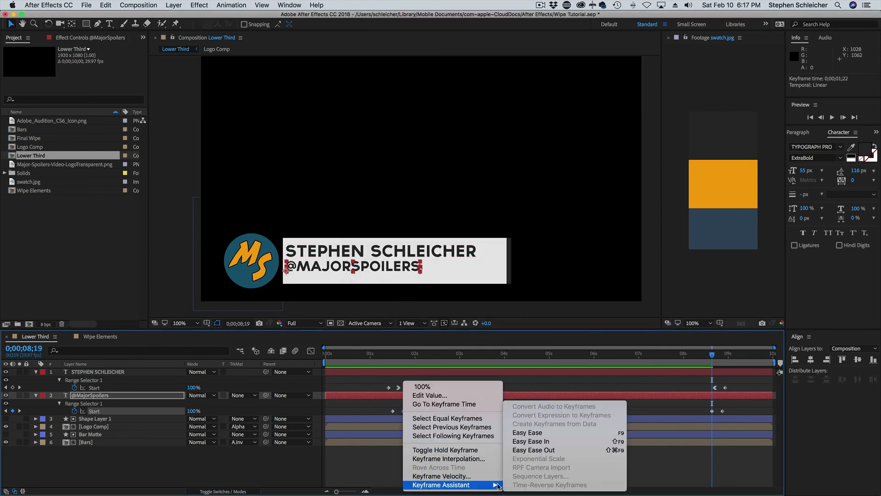
click(533, 441)
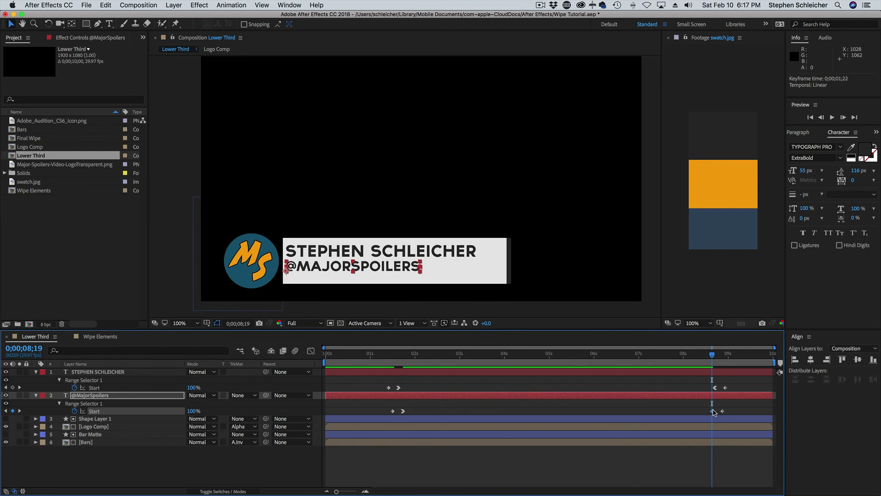
right_click(712, 412)
mouse_move(753, 484)
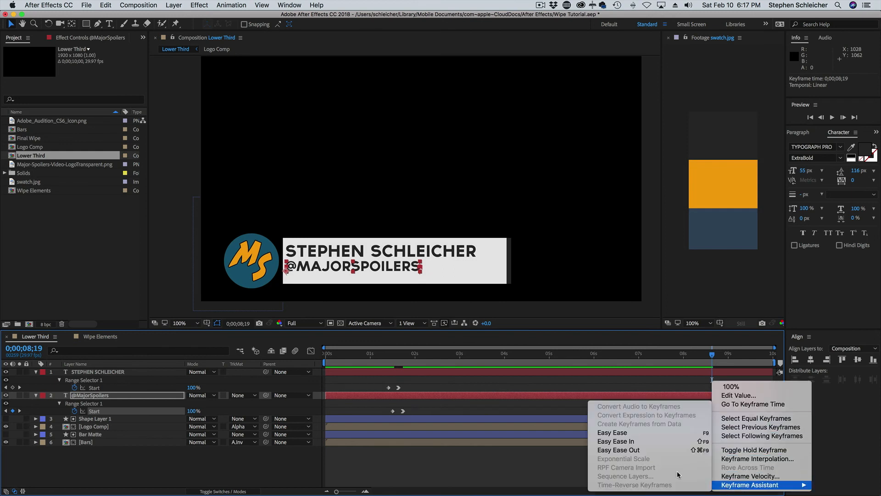
click(631, 450)
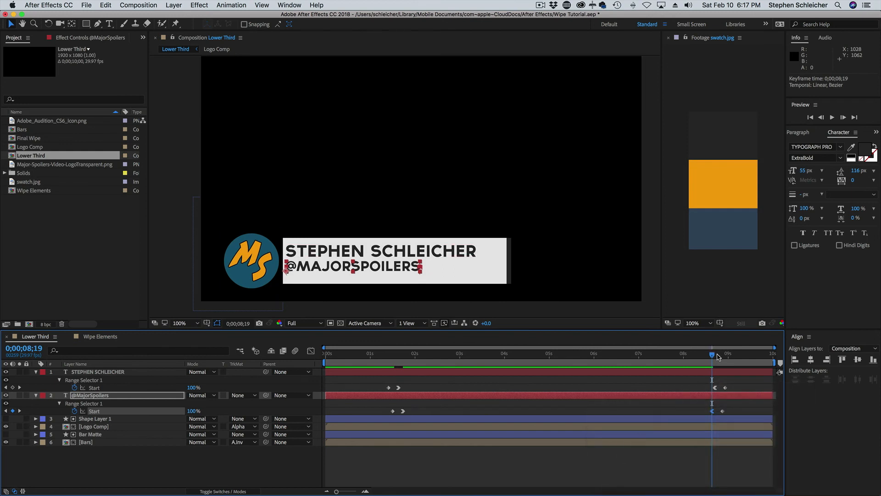
drag(712, 358, 325, 357)
key(space)
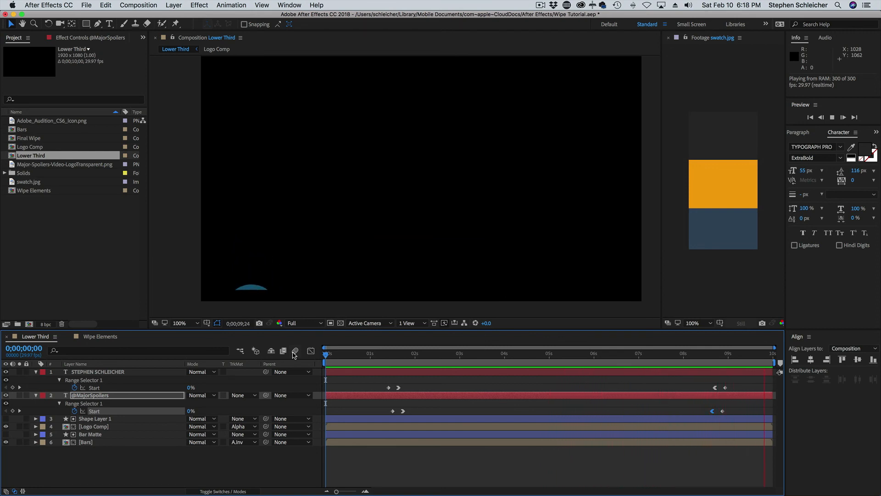
key(space)
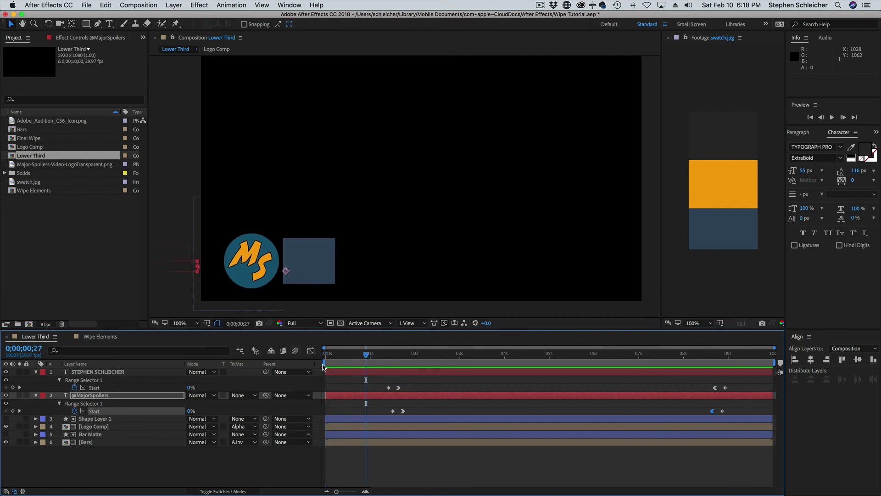
Collapse both text layers and turn on the transparency grid to inspect how the text slides in across the logo.
click(36, 372)
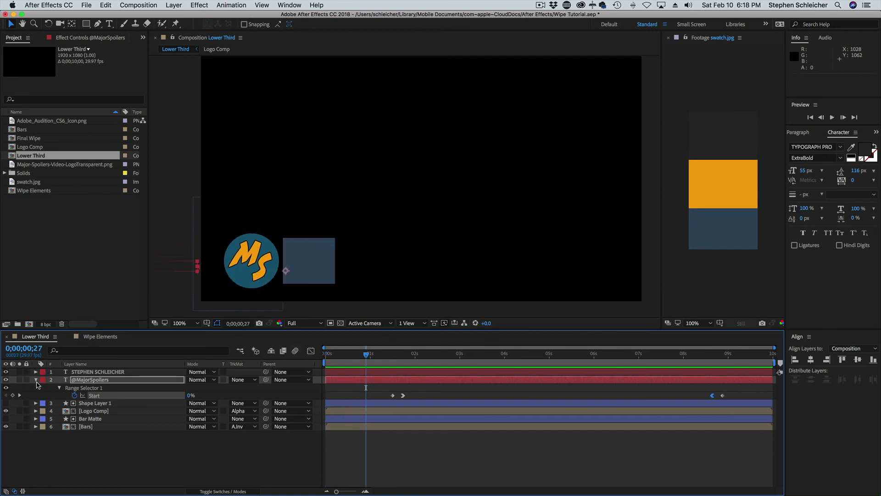
click(36, 380)
click(341, 323)
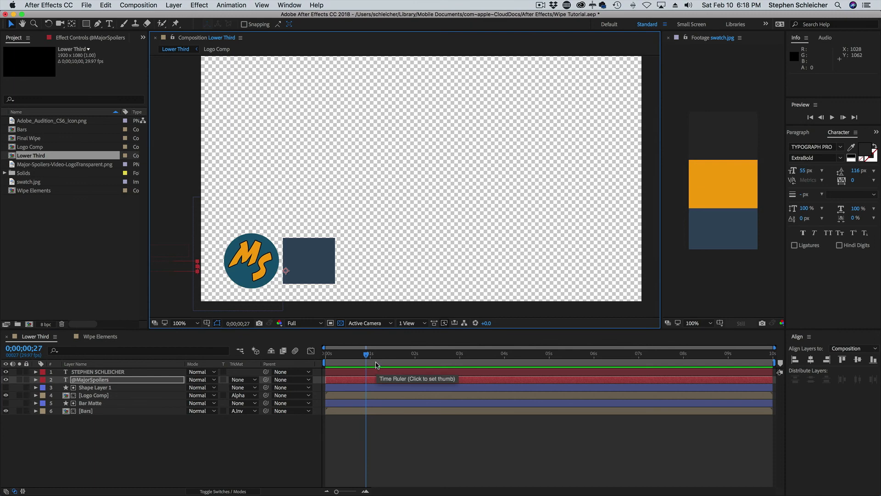
drag(367, 357, 392, 367)
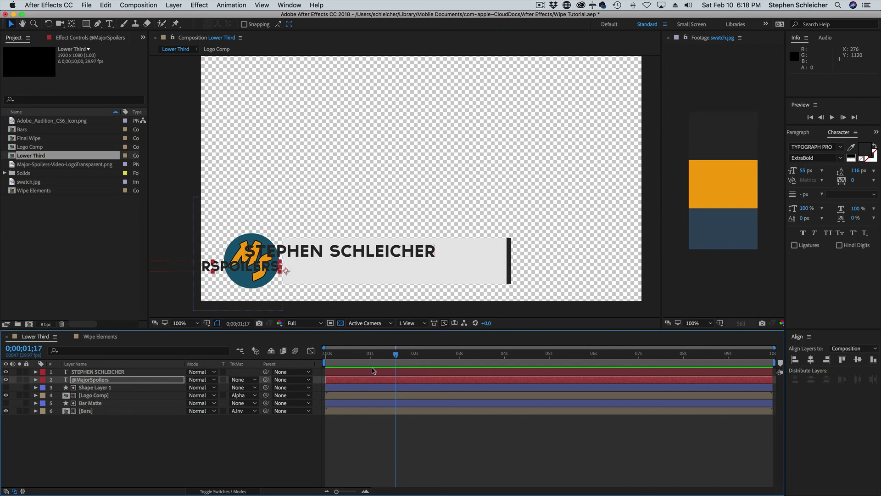
drag(396, 356, 412, 364)
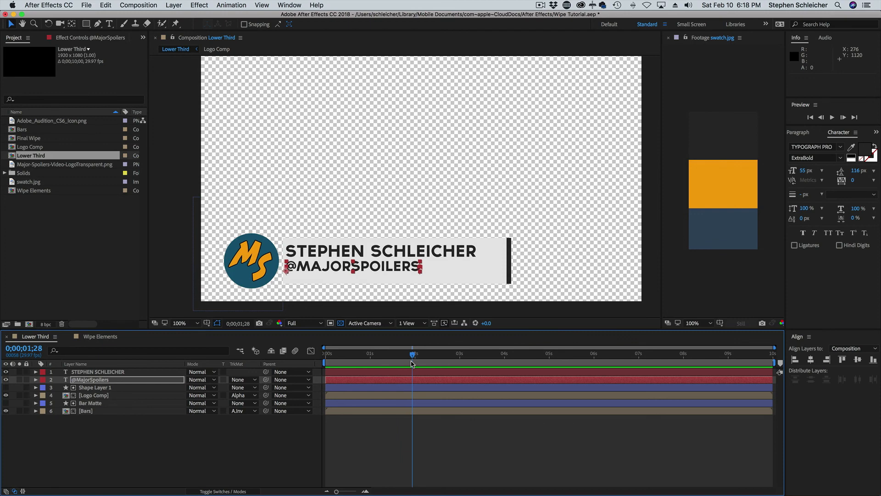
click(110, 373)
shift+click(105, 380)
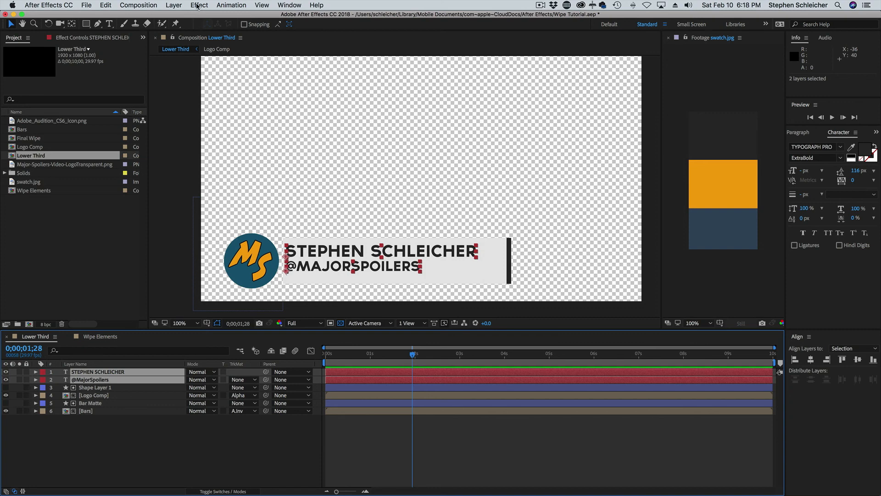
click(178, 5)
click(228, 329)
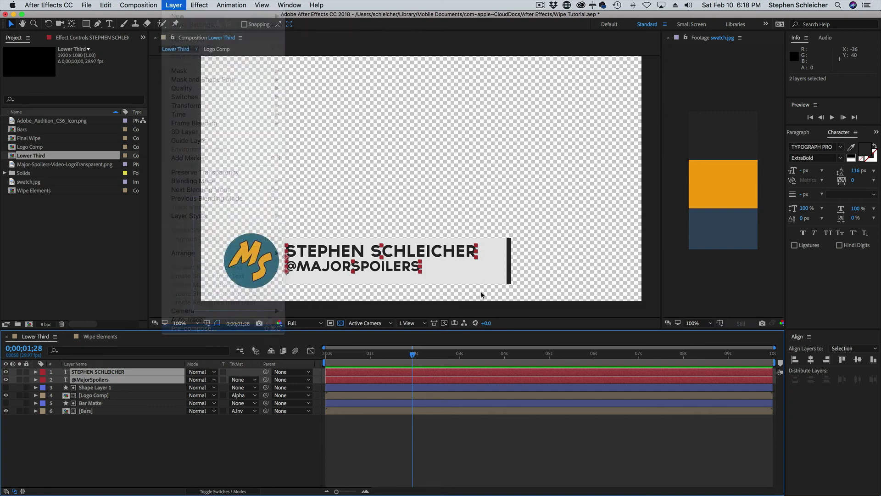
text(Name)
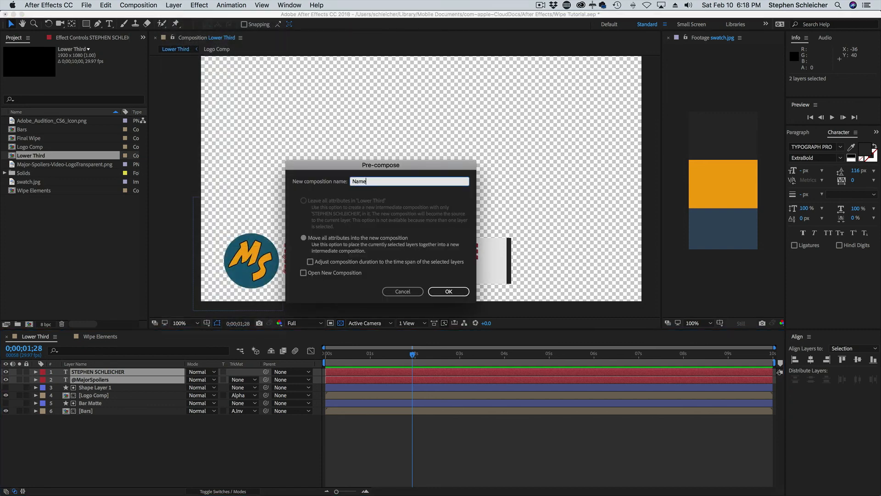
key(Return)
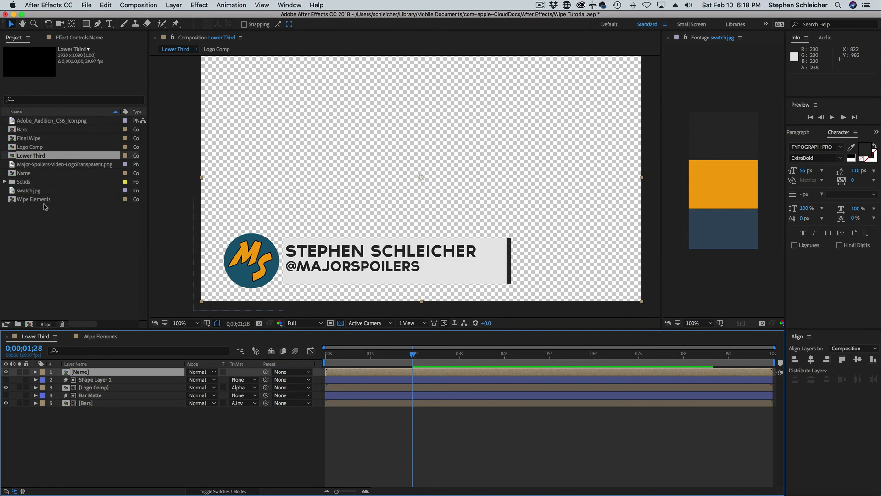
Open the Name composition to inspect its two text layers, and return to the Lower Third composition.
double_click(20, 174)
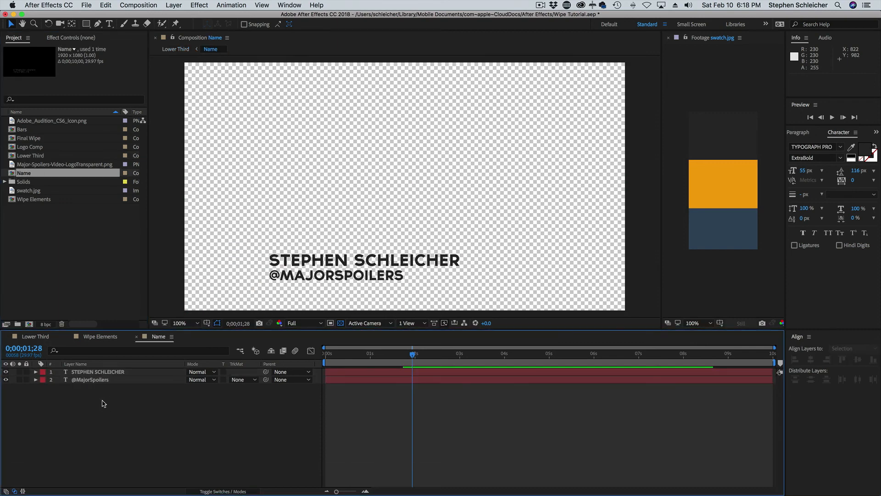
click(91, 372)
click(91, 380)
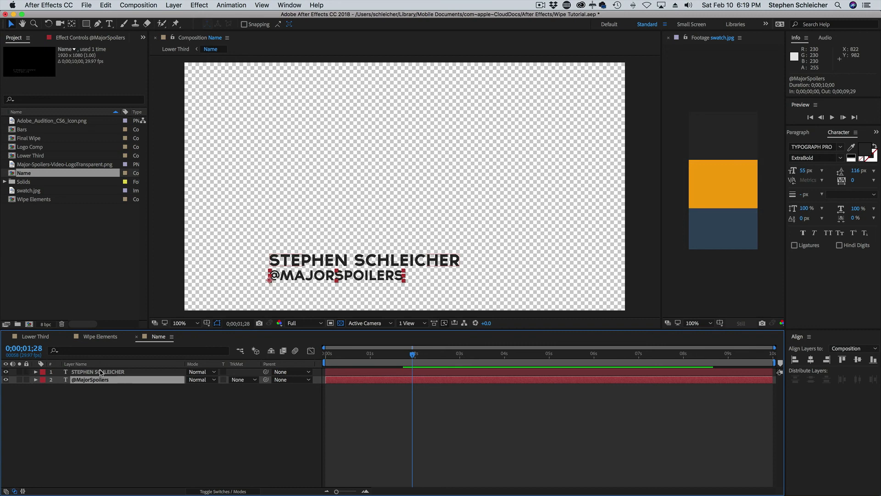
click(101, 372)
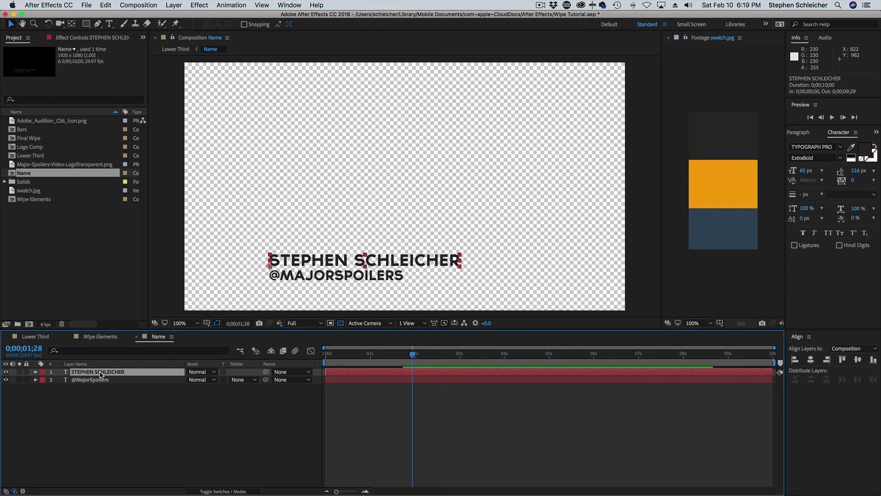
click(35, 337)
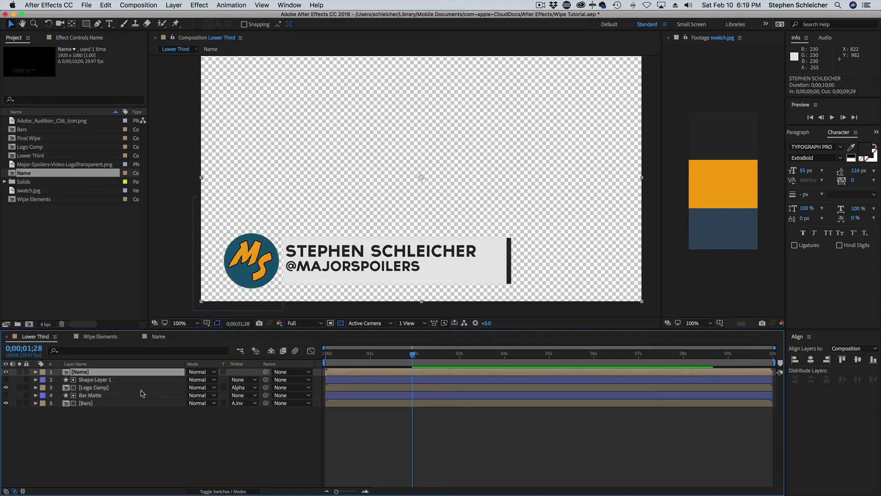
Duplicate the Bar Matte layer and move the copy to the top of the layer stack, directly above the Name layer.
click(98, 396)
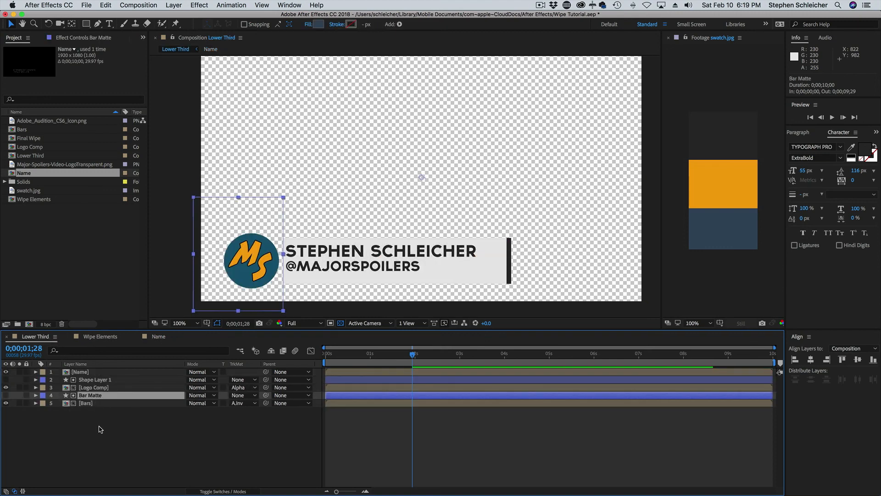
key(super+d)
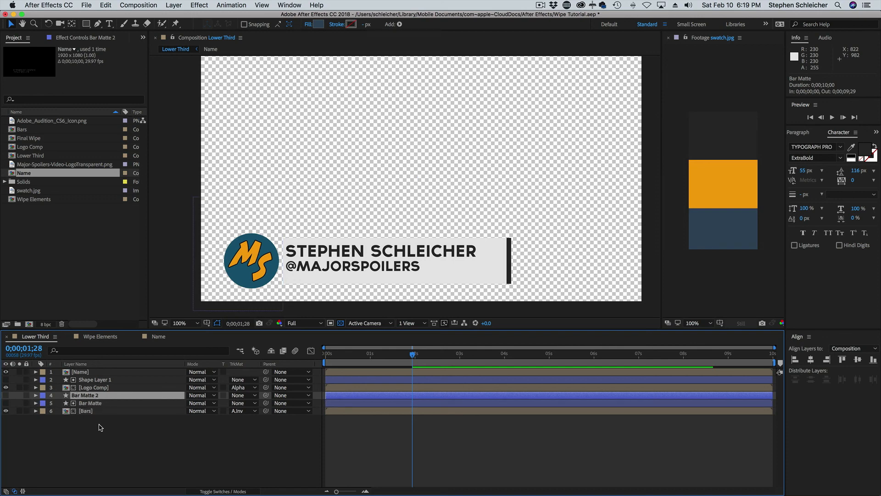
drag(85, 370, 83, 370)
Set the Name layer's track matte to Alpha Inverted Matte, using the duplicated bar matte above it.
click(77, 381)
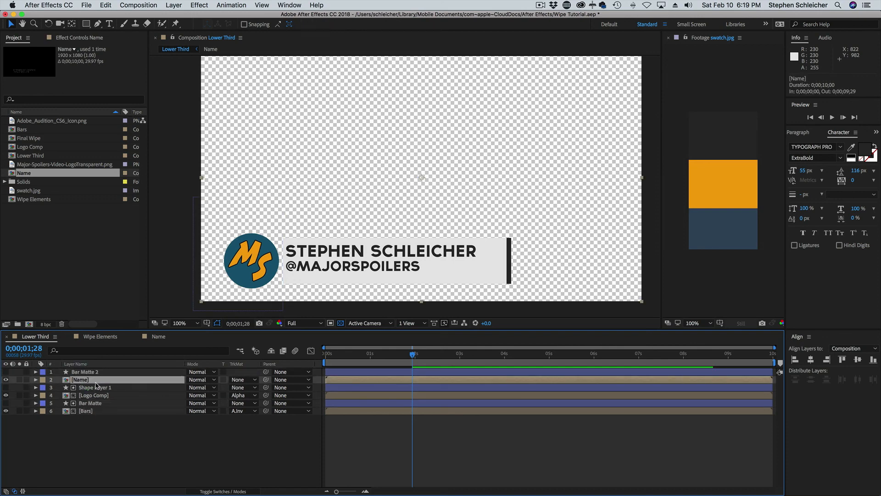
click(249, 380)
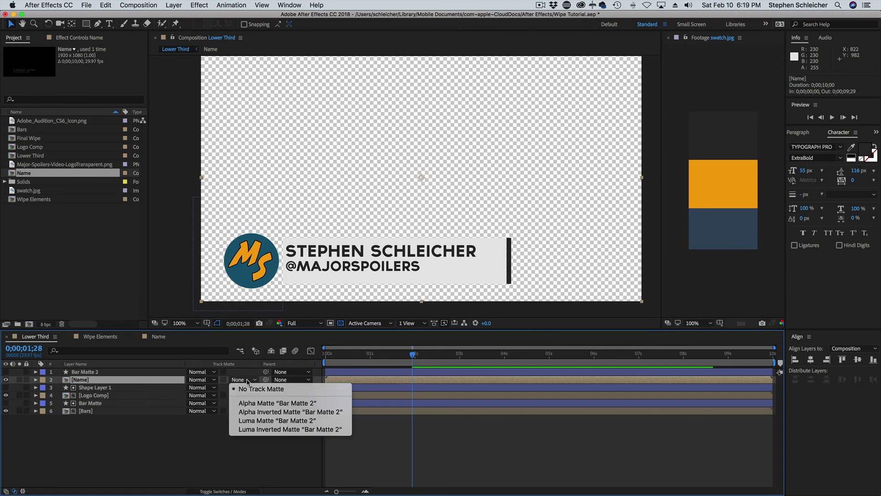
click(258, 404)
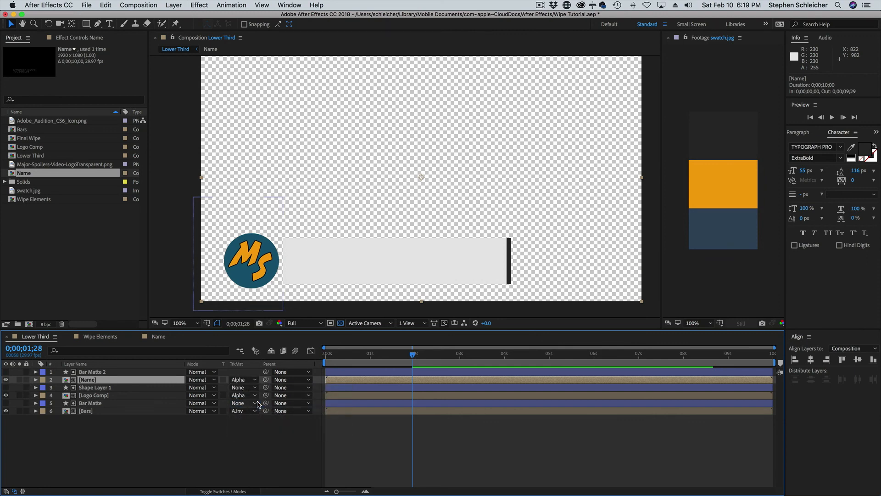
click(249, 381)
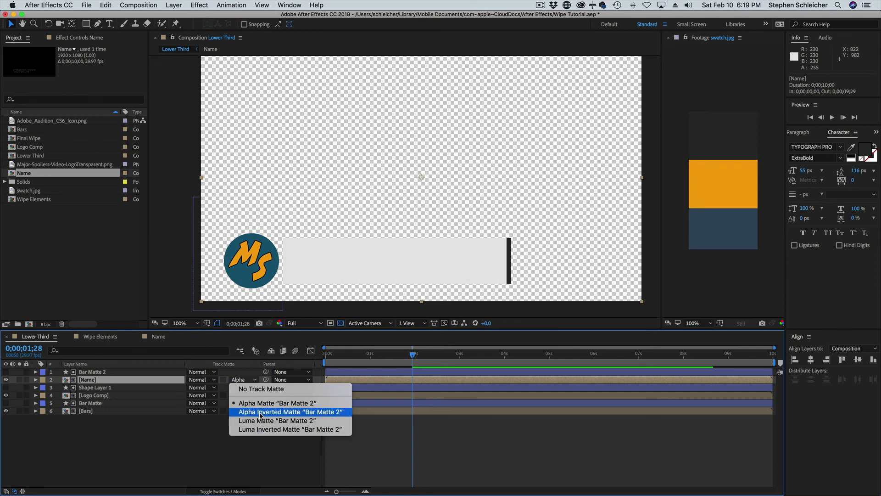
click(260, 411)
Preview the Lower Third animation from the beginning to check how the matted text slides in and out.
drag(412, 355, 322, 363)
key(space)
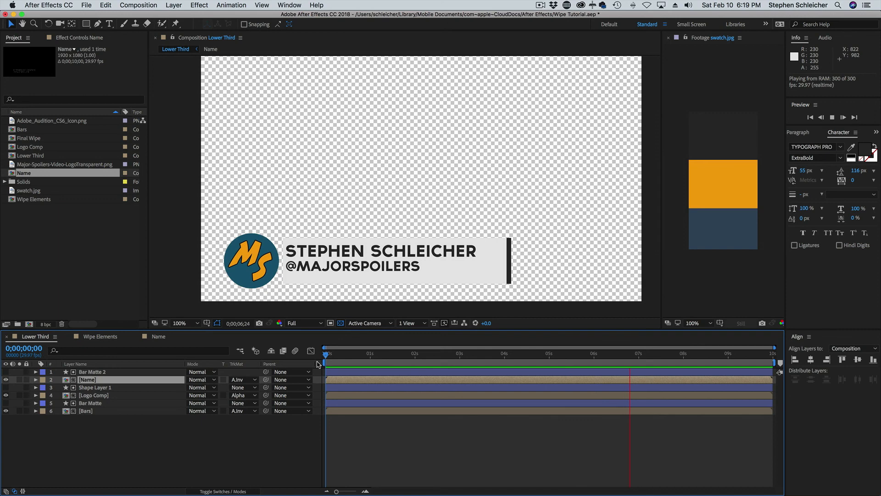
scroll(379, 236, down, 2)
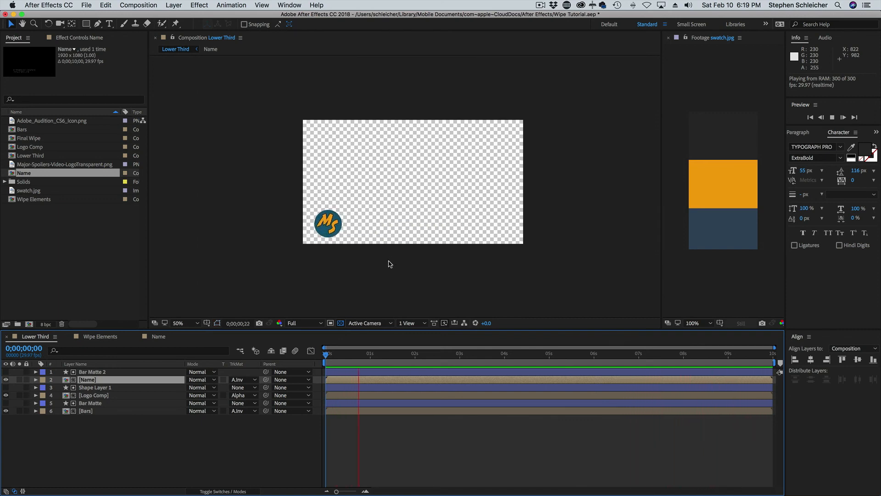
key(space)
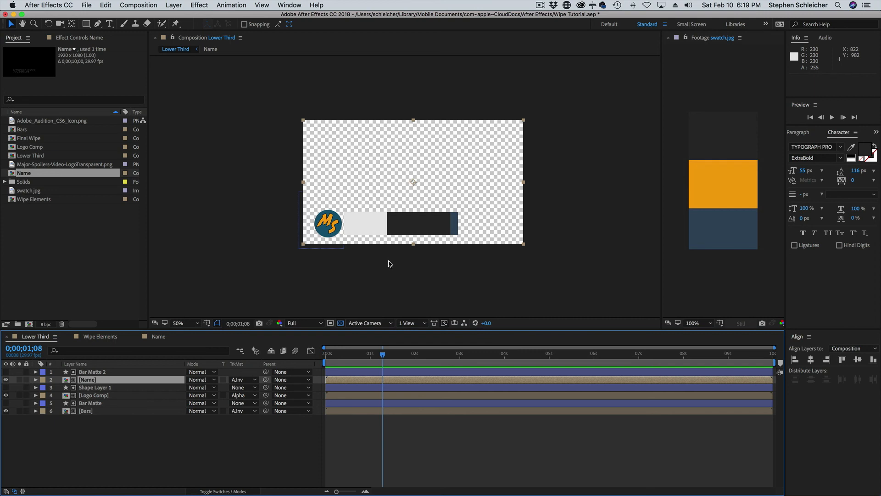